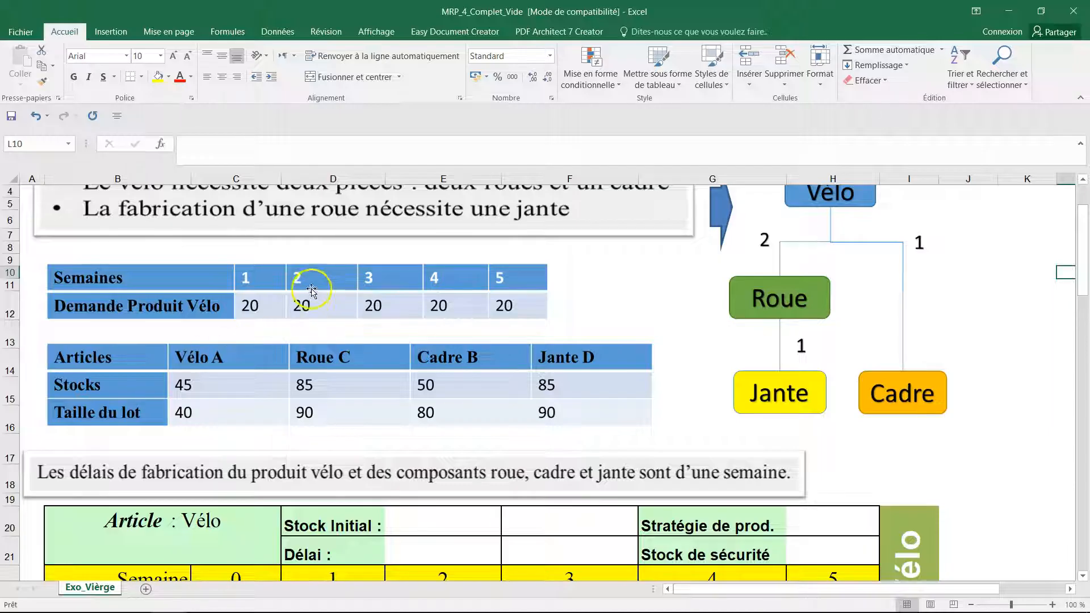
# - Review the exercise data and the blank MRP tables for Vélo, Roue, Jante and Cadre
pyautogui.scroll(-4, 337, 386)
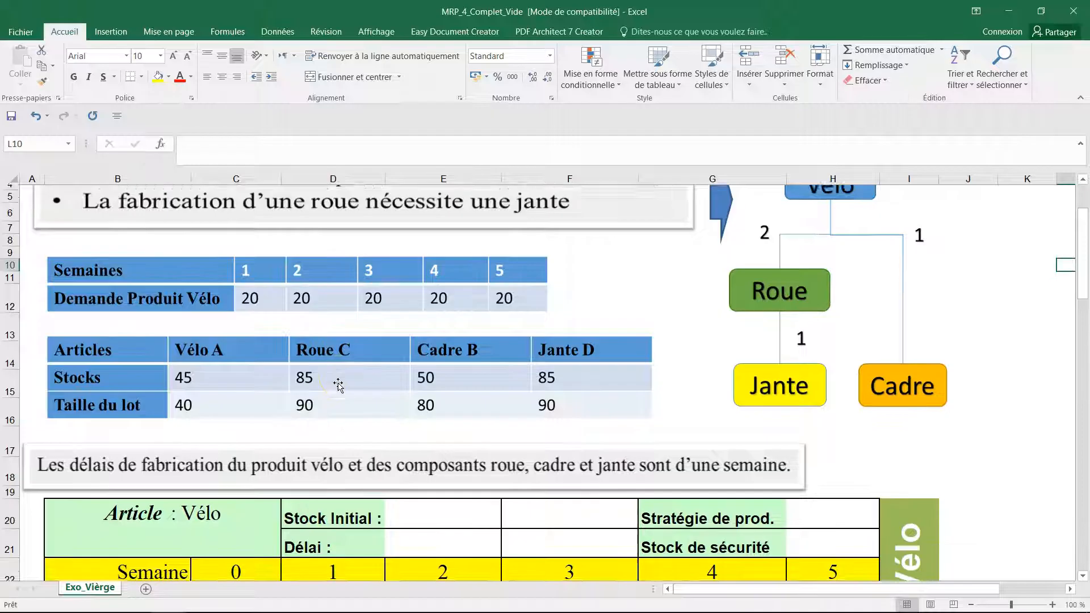
pyautogui.scroll(-1, 338, 385)
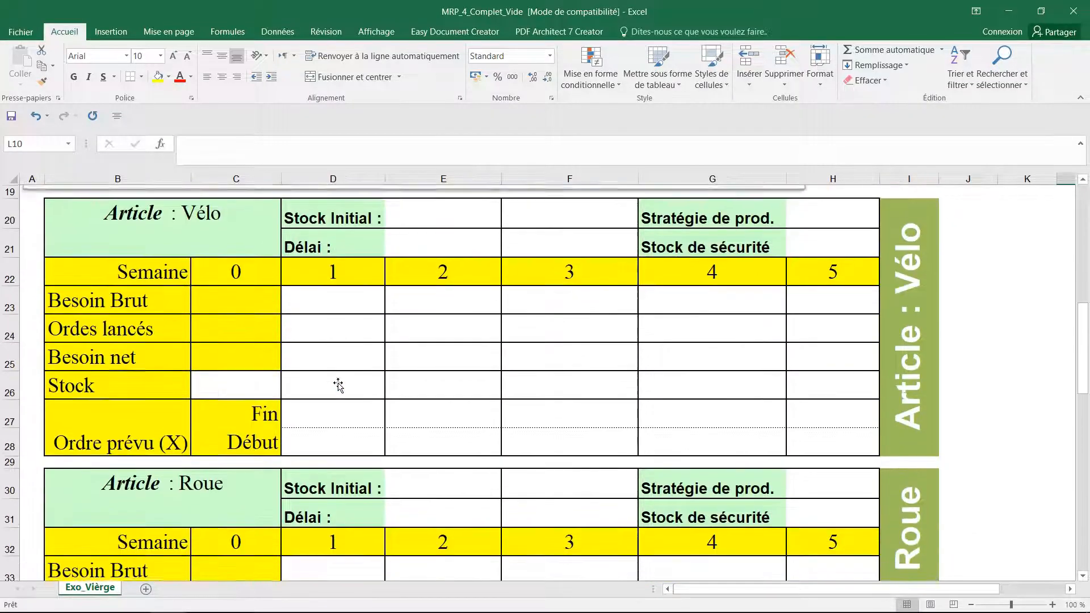
pyautogui.scroll(-2, 260, 305)
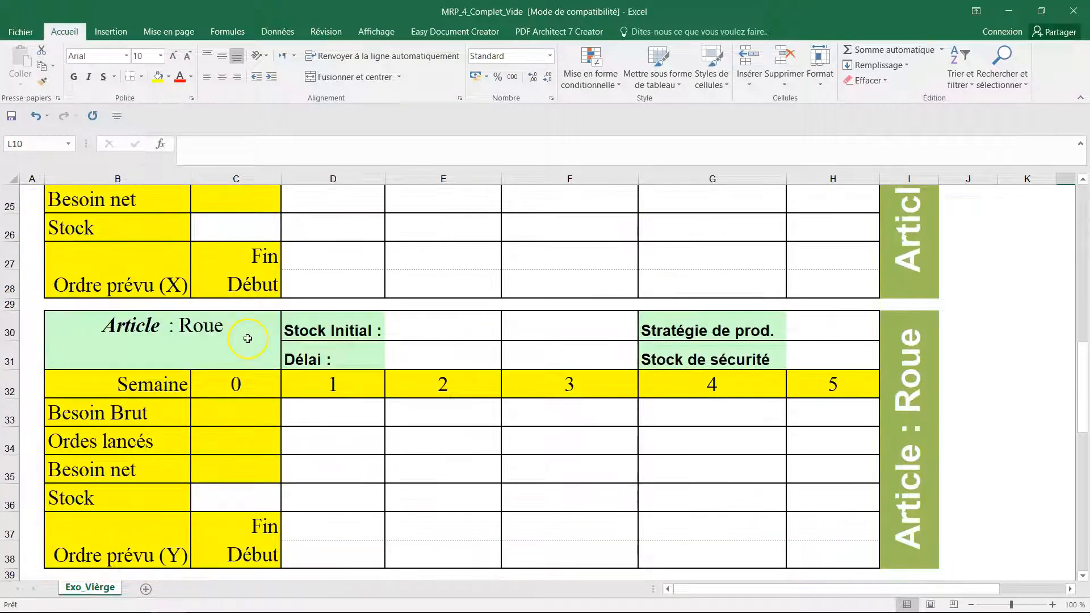
pyautogui.scroll(-3, 248, 338)
pyautogui.scroll(-4, 226, 374)
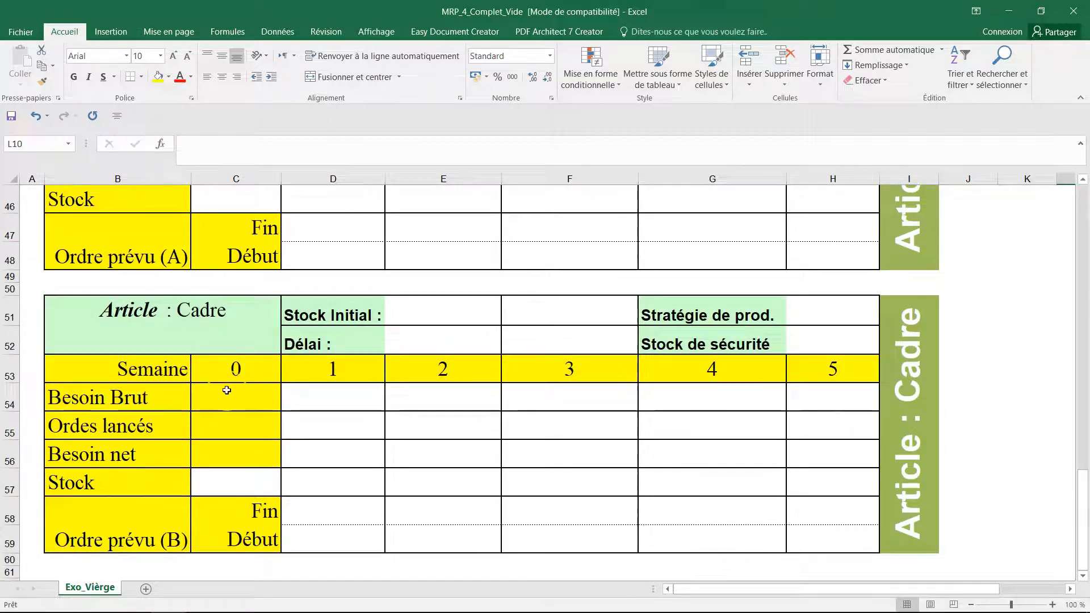
pyautogui.scroll(11, 228, 391)
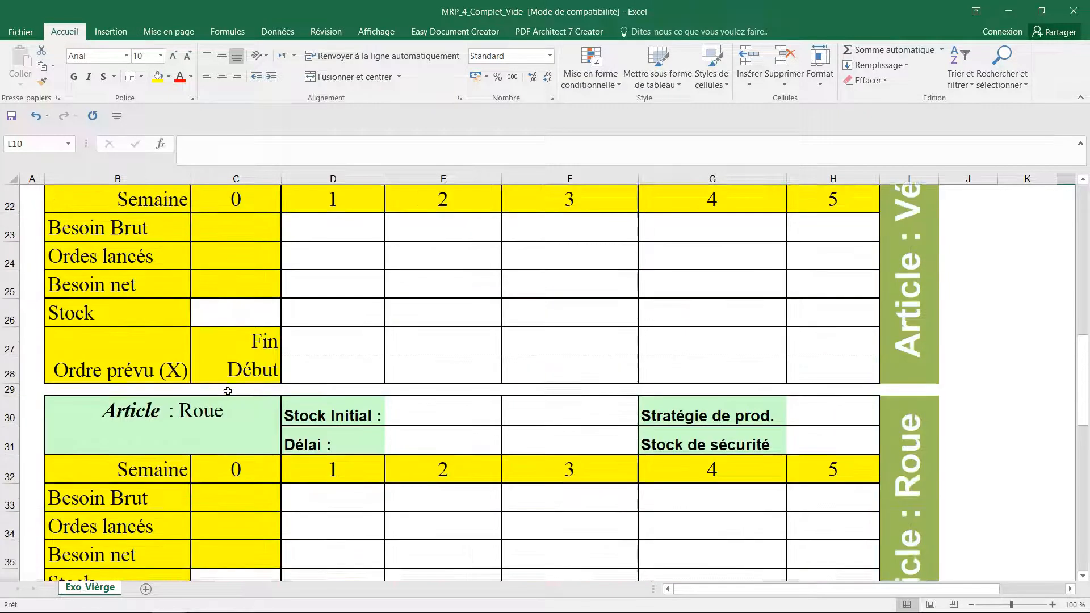
pyautogui.scroll(2, 228, 391)
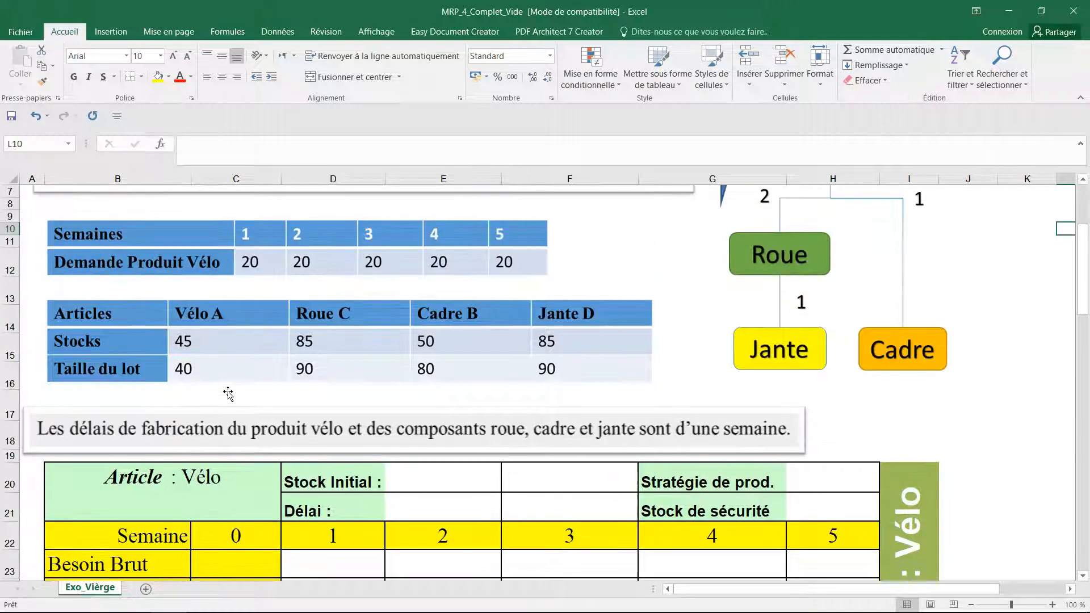
# - Fill in the Vélo table's parameters: initial stock 45, production strategy 40, lead time 1 and safety stock 0
pyautogui.click(430, 479)
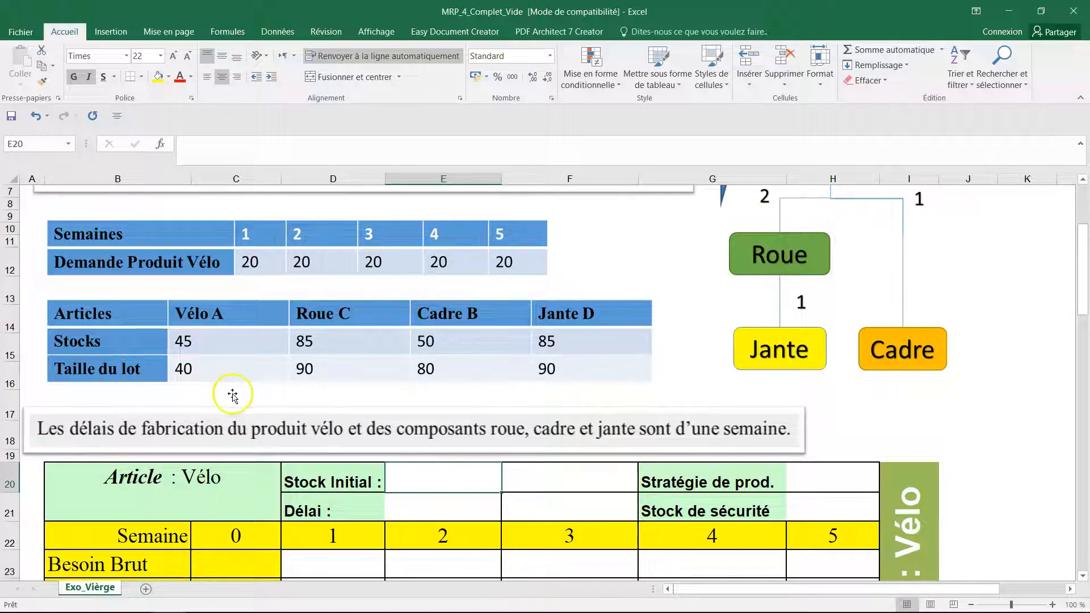
pyautogui.write('45')
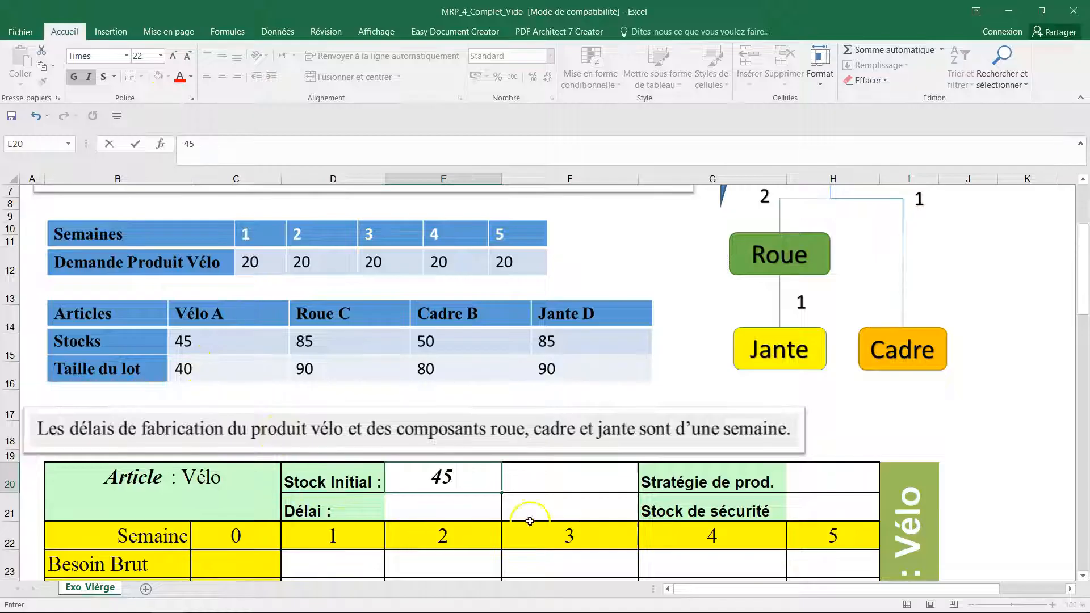
pyautogui.click(822, 485)
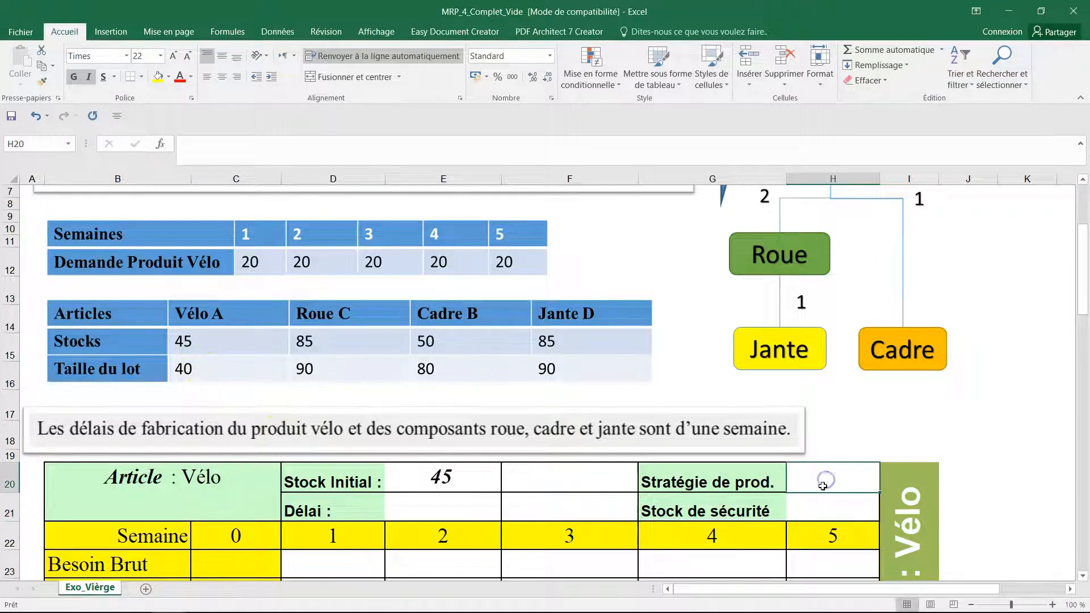
pyautogui.write('40')
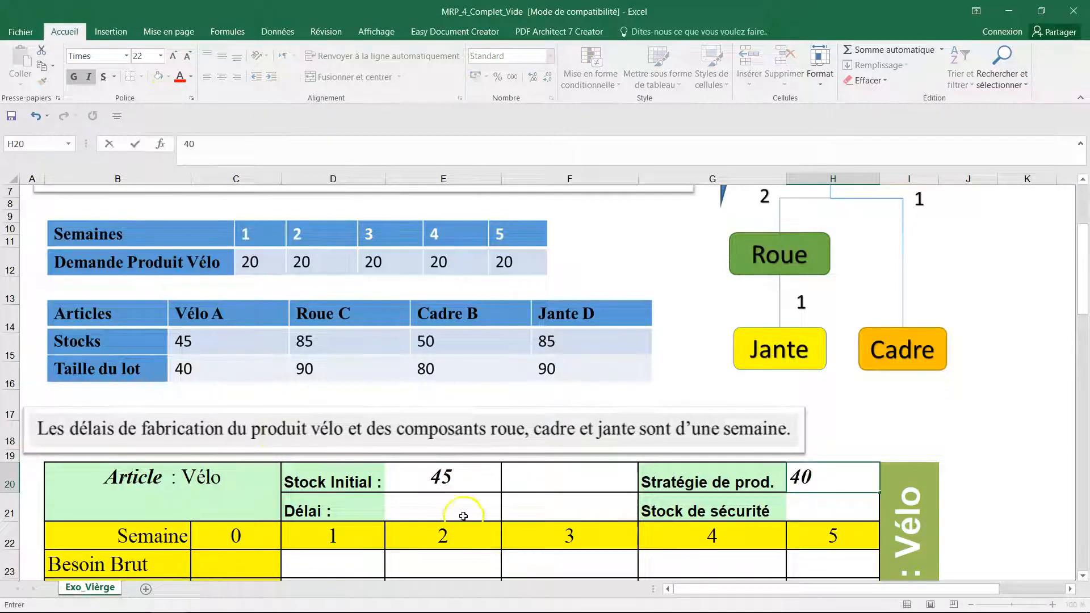
pyautogui.click(457, 513)
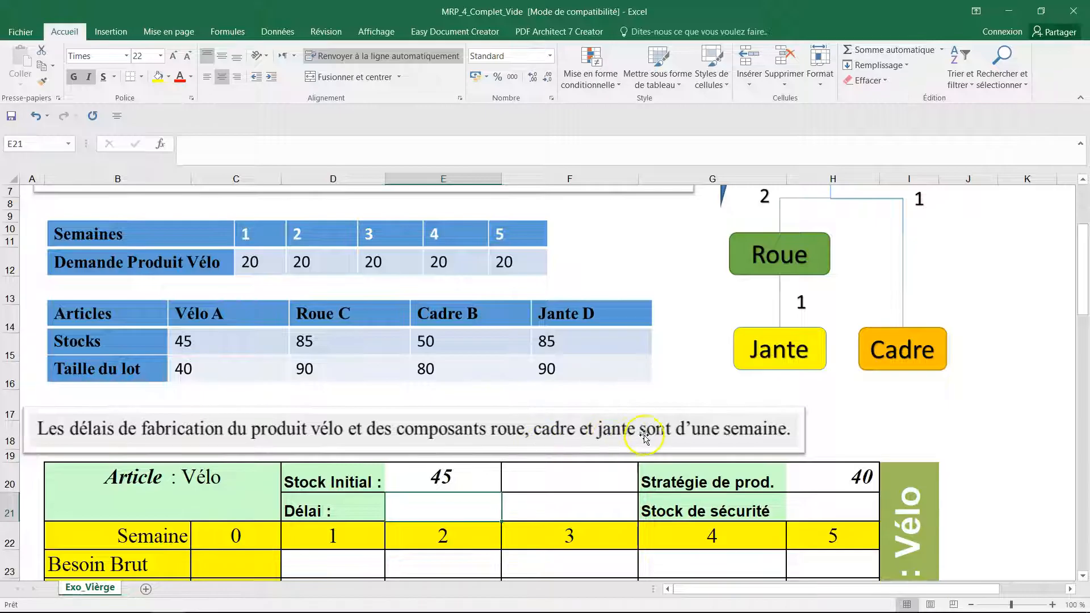
pyautogui.write('1')
pyautogui.click(544, 480)
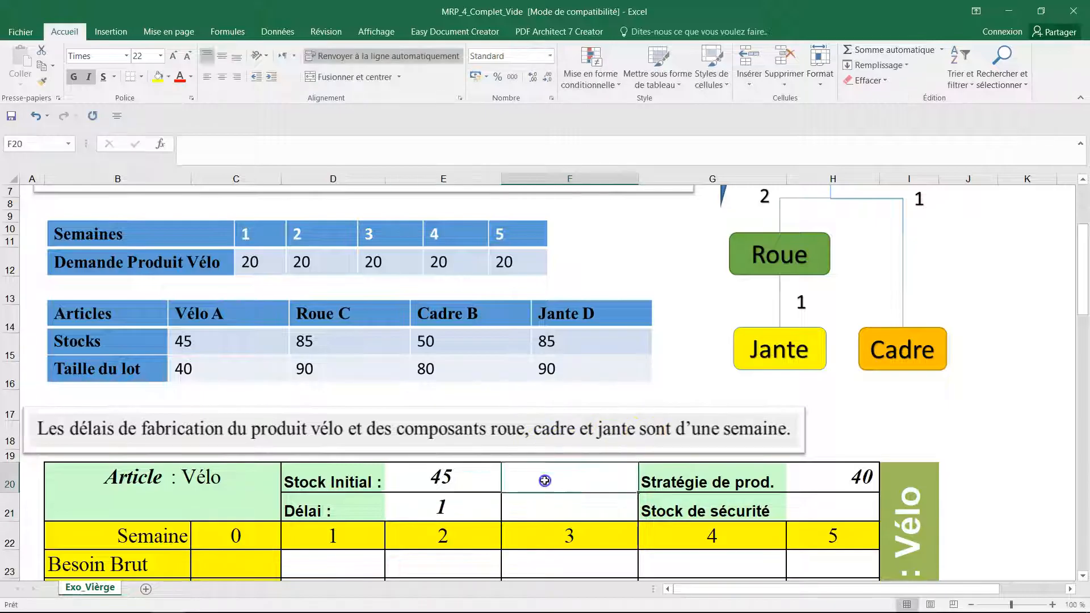
pyautogui.click(821, 513)
pyautogui.write('0')
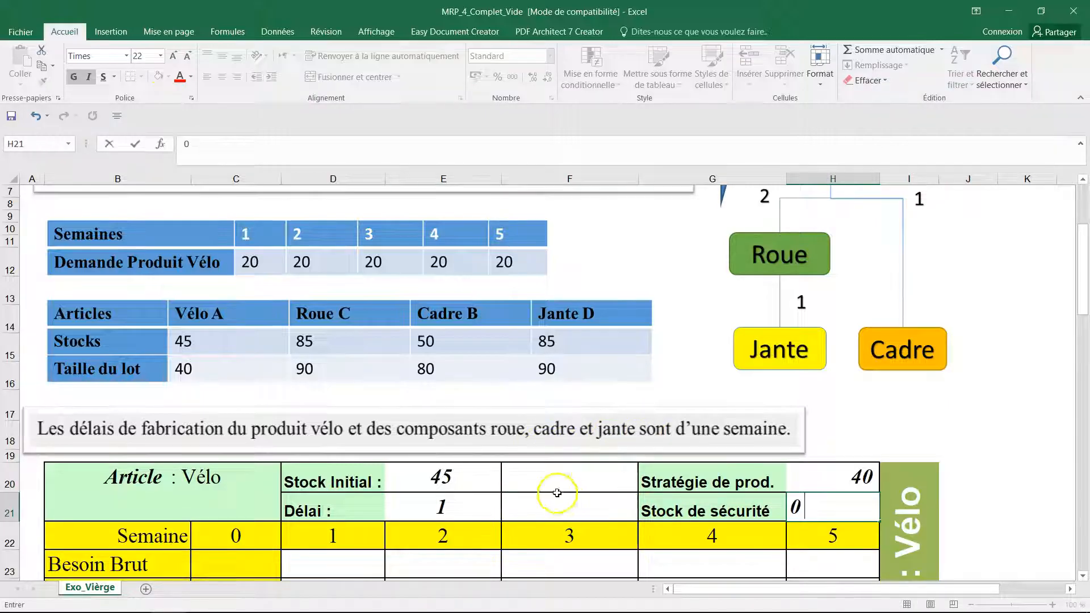
# - Enter a gross requirement (Besoin Brut) of 20 for each of weeks 1 to 5 in the Vélo table
pyautogui.scroll(-1, 554, 492)
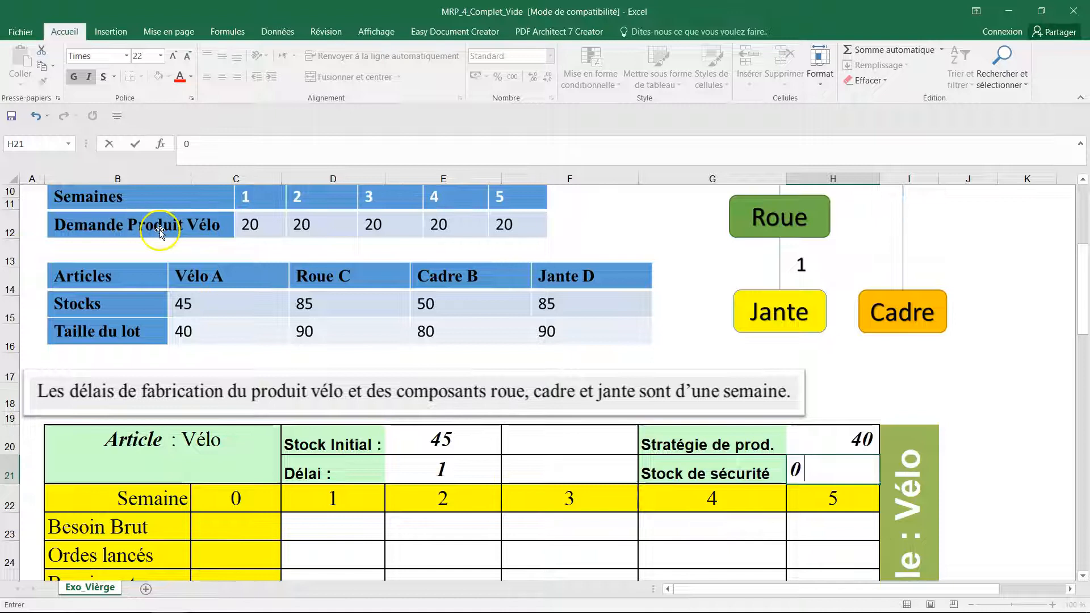
pyautogui.click(337, 518)
pyautogui.write('20')
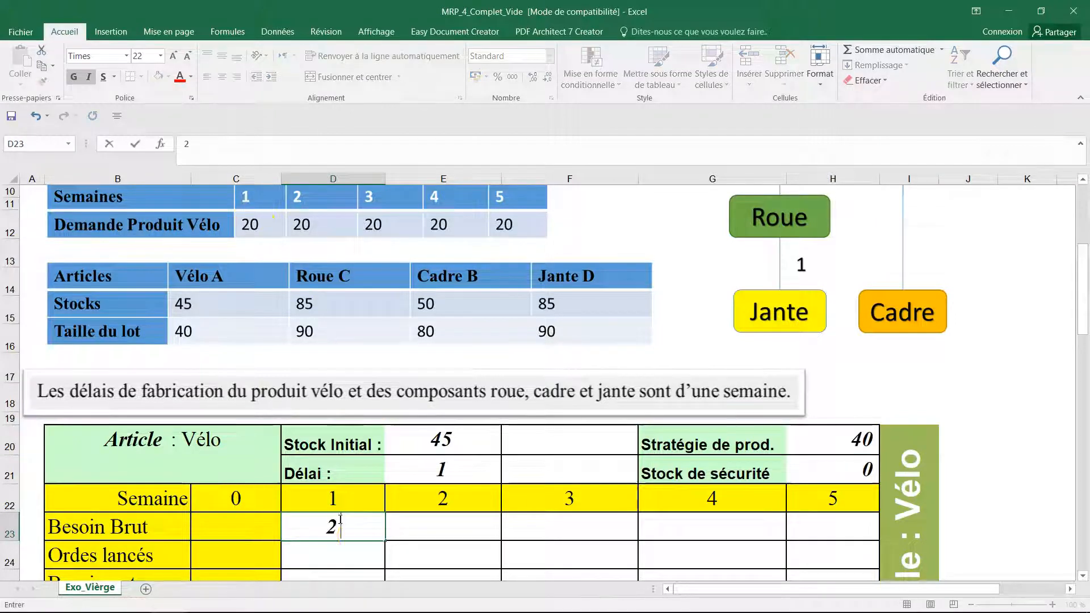
pyautogui.click(452, 531)
pyautogui.write('20')
pyautogui.click(565, 521)
pyautogui.write('20')
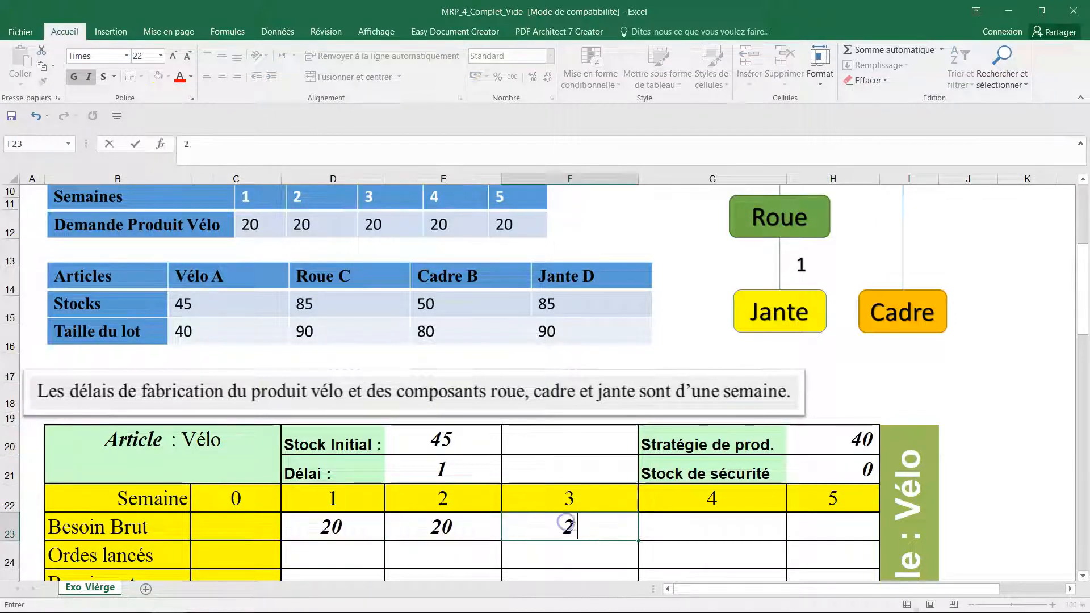
pyautogui.click(693, 528)
pyautogui.write('20')
pyautogui.click(829, 527)
pyautogui.write('20')
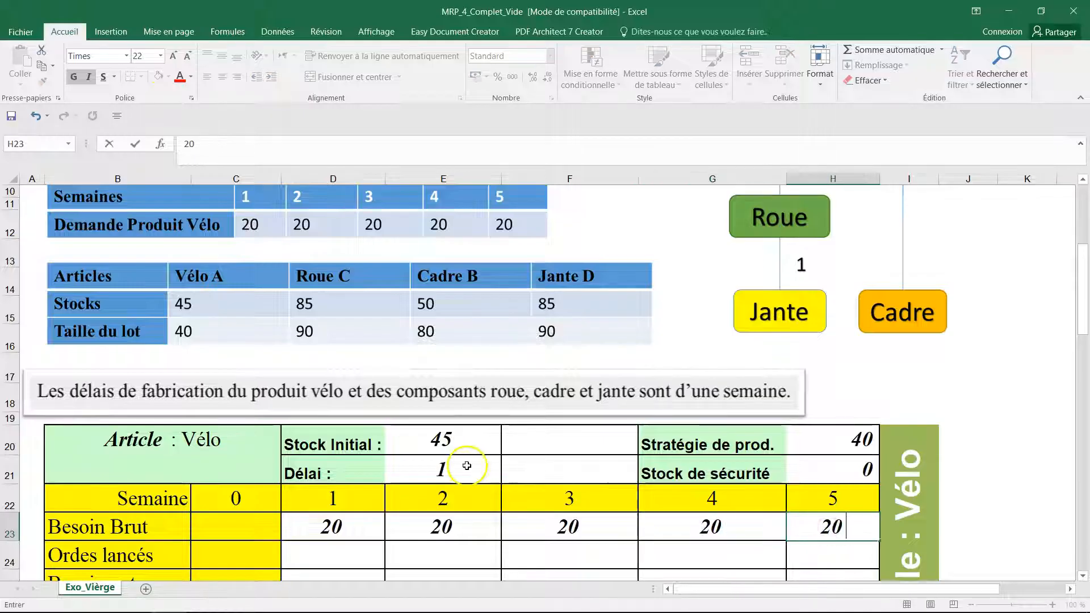
# - Move the articles picture with stocks and lot sizes down to just above the Roue table
pyautogui.scroll(-1, 462, 462)
pyautogui.moveTo(354, 263); pyautogui.dragTo(462, 399)
pyautogui.scroll(-2, 394, 271)
pyautogui.moveTo(394, 271); pyautogui.dragTo(466, 406)
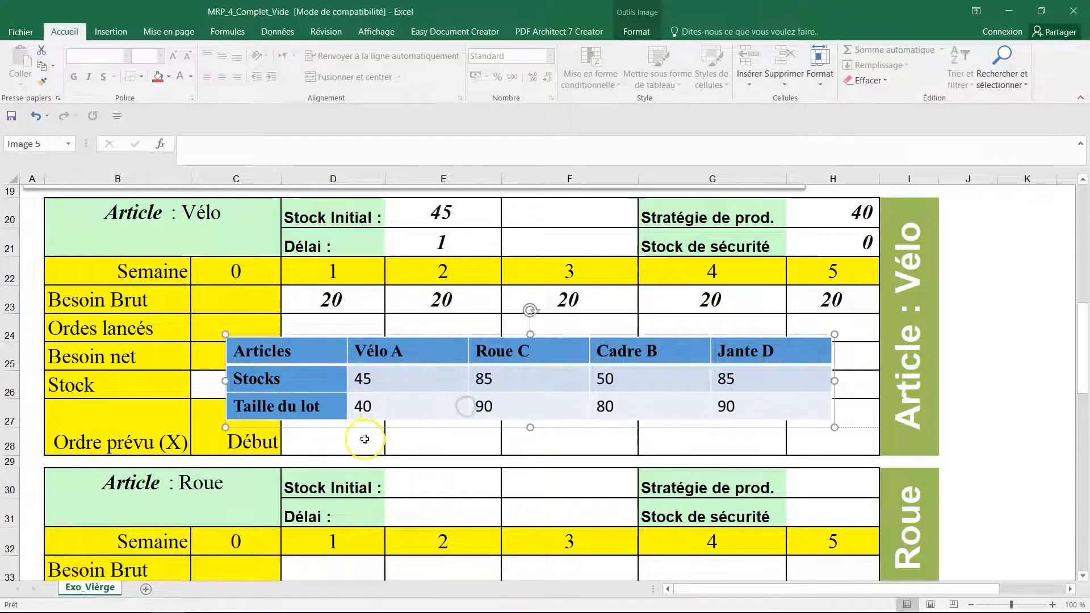
# - Fill in the Roue table's parameters: initial stock 85, production strategy 90, safety stock 0 and lead time 1
pyautogui.click(445, 483)
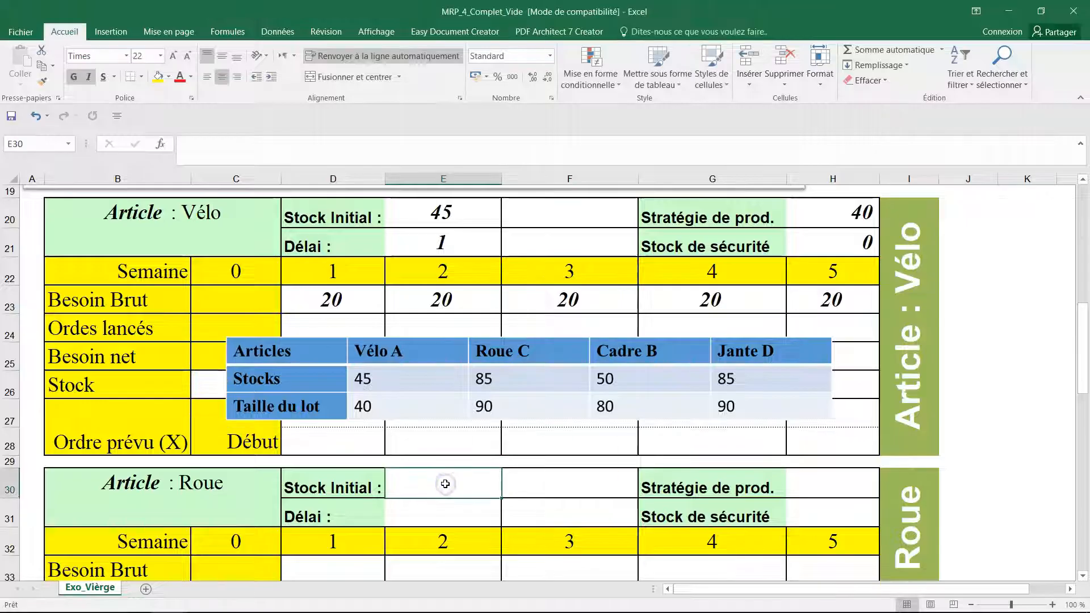
pyautogui.write('85')
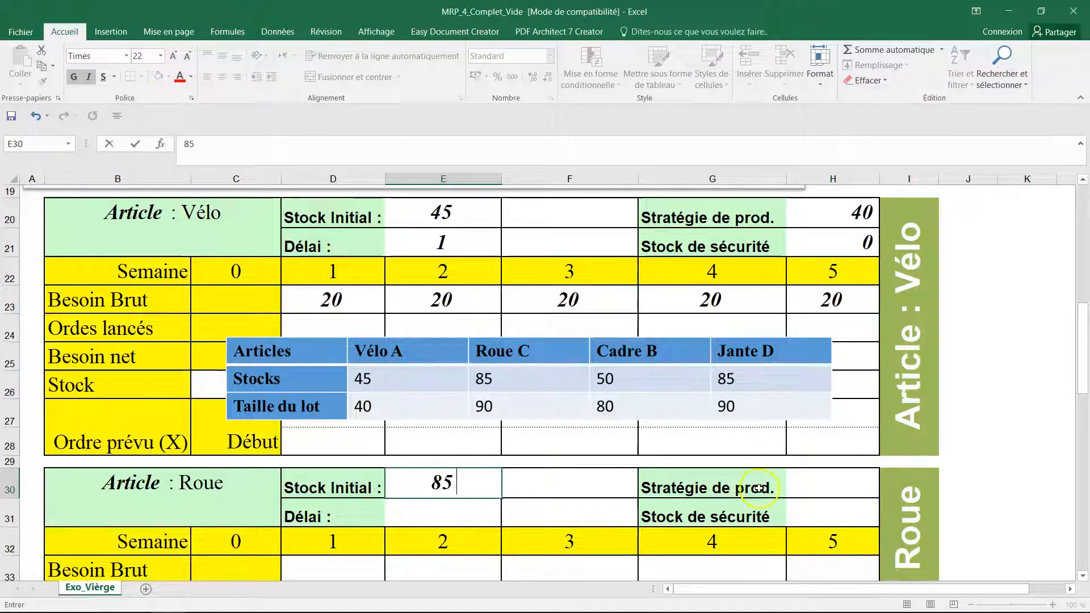
pyautogui.click(825, 487)
pyautogui.write('90')
pyautogui.click(833, 514)
pyautogui.write('0')
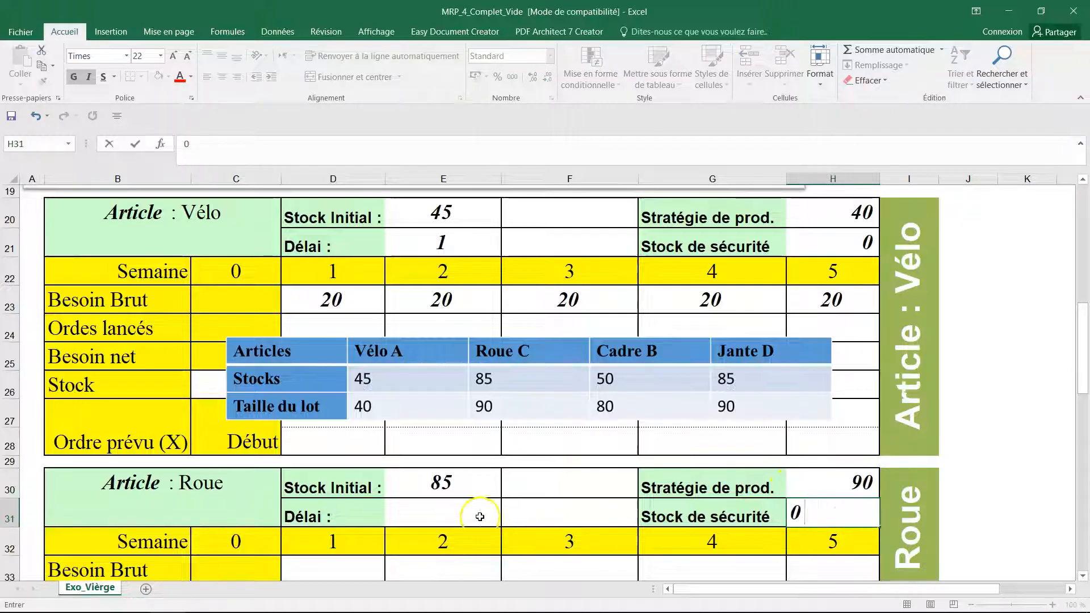
pyautogui.click(452, 512)
# - Move the articles picture down to just above the Jante table, leaving its header cells uncovered
pyautogui.moveTo(479, 378); pyautogui.dragTo(480, 518)
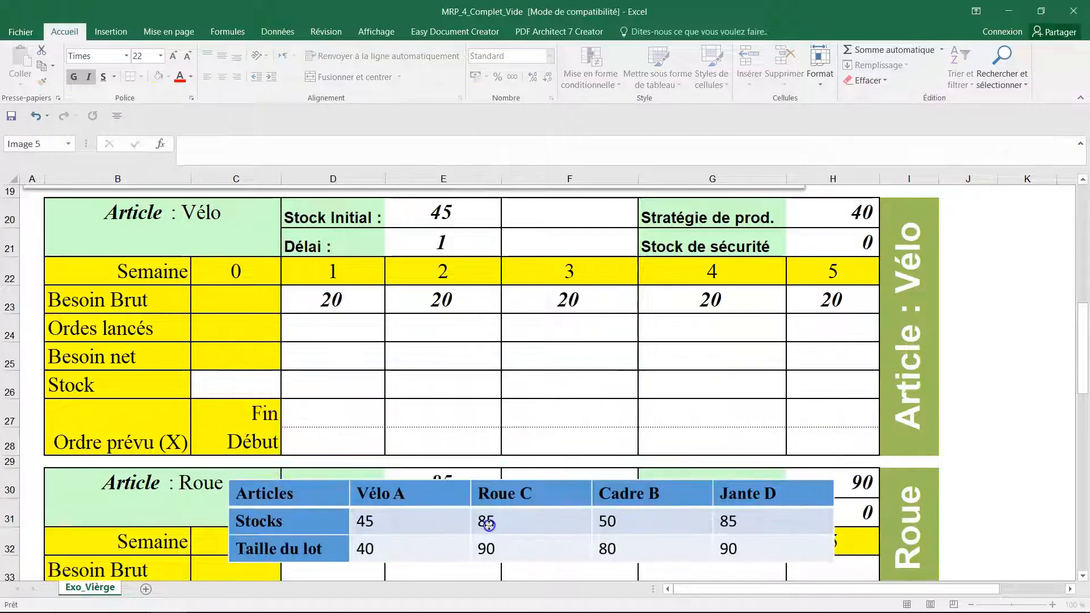
pyautogui.scroll(-2, 476, 481)
pyautogui.moveTo(480, 367); pyautogui.dragTo(488, 475)
pyautogui.scroll(-3, 471, 443)
pyautogui.moveTo(463, 395); pyautogui.dragTo(463, 403)
pyautogui.moveTo(471, 282); pyautogui.dragTo(562, 363)
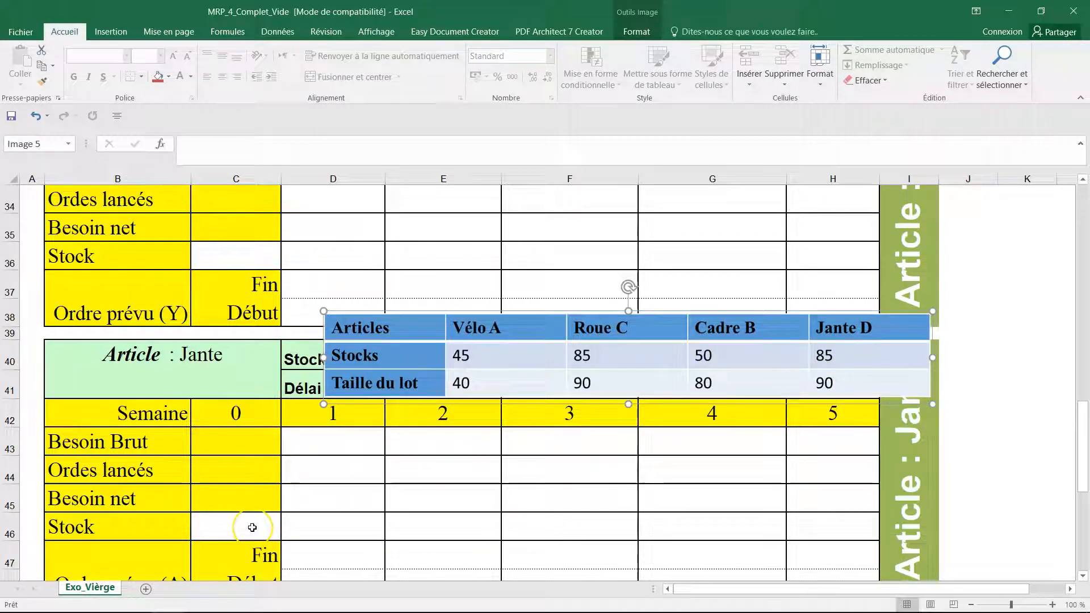
pyautogui.moveTo(513, 353); pyautogui.dragTo(421, 294)
# - Fill in the Jante table's parameters: initial stock 85, lead time 1, production strategy 90 and safety stock 1
pyautogui.click(431, 362)
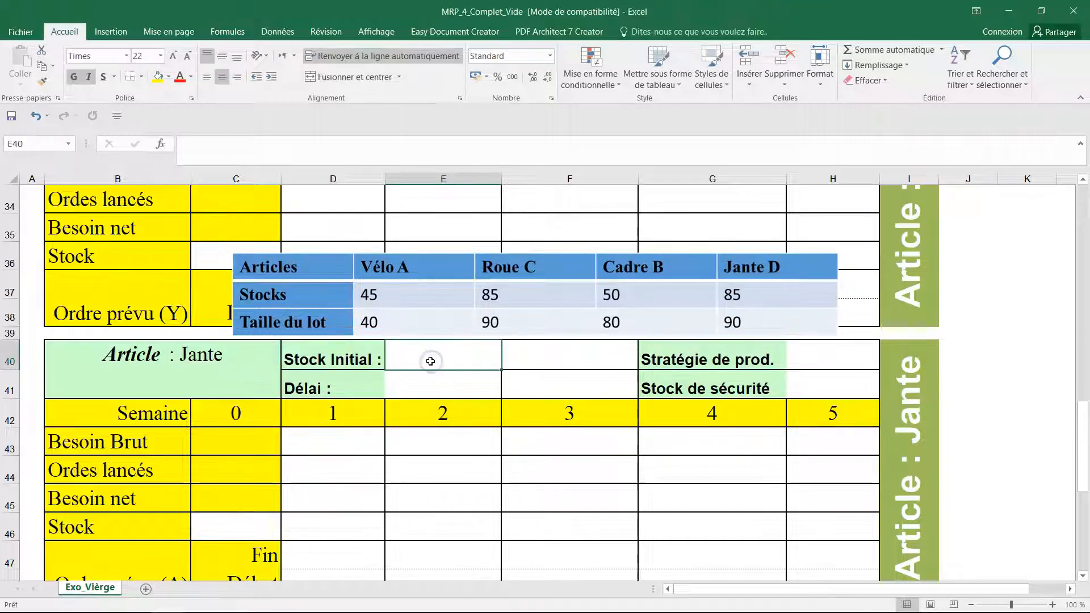
pyautogui.write('85')
pyautogui.click(467, 383)
pyautogui.write('1')
pyautogui.click(815, 365)
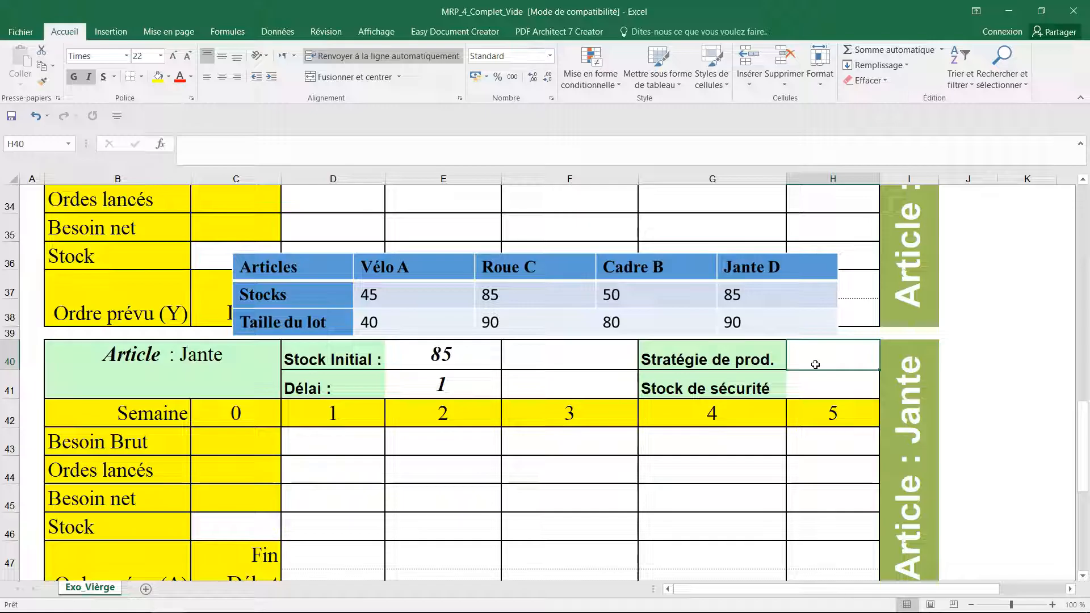
pyautogui.write('90')
pyautogui.press('Return')
pyautogui.write('1')
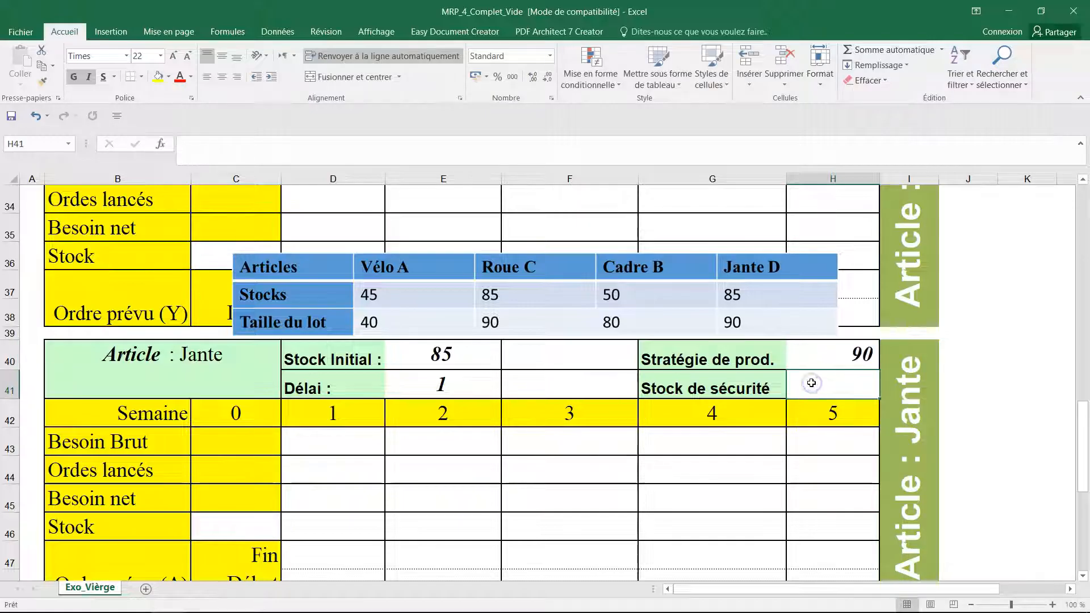
# - Move the articles picture down to just above the Cadre table
pyautogui.scroll(-2, 536, 446)
pyautogui.scroll(2, 532, 436)
pyautogui.moveTo(497, 294); pyautogui.dragTo(512, 499)
pyautogui.scroll(-2, 506, 475)
pyautogui.moveTo(442, 369); pyautogui.dragTo(491, 425)
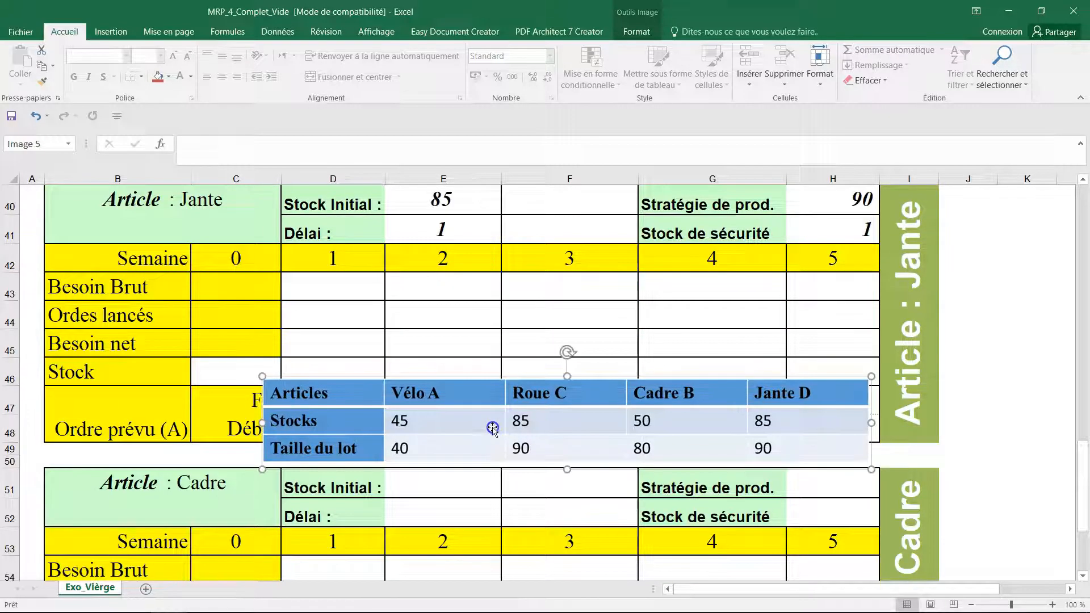
pyautogui.scroll(-1, 491, 425)
# - Fill in the Cadre table's parameters: initial stock 50, lead time 1, production strategy 80 and safety stock 0
pyautogui.click(457, 401)
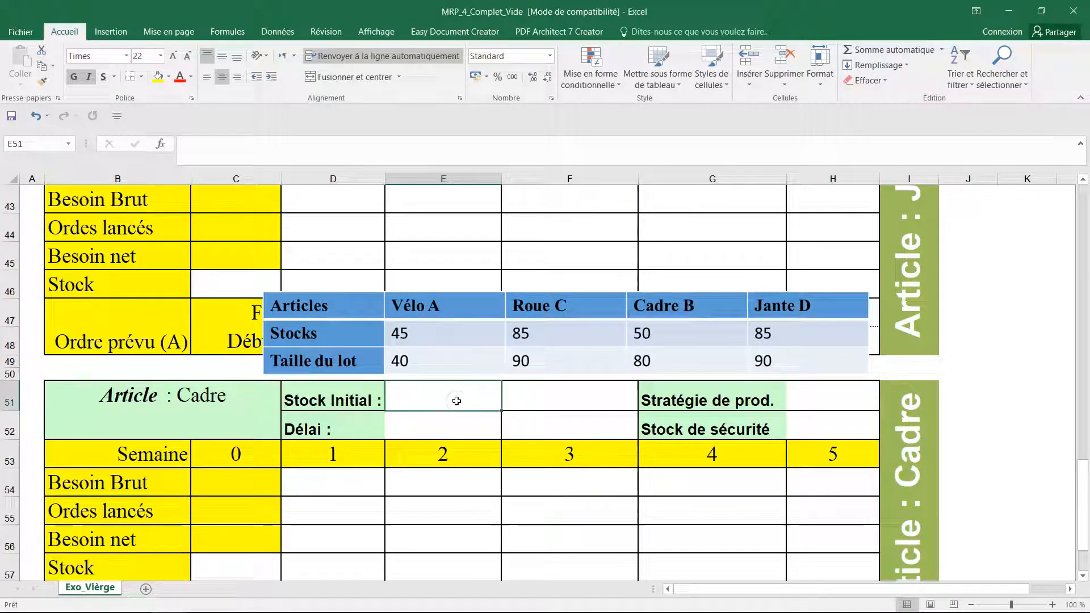
pyautogui.write('50')
pyautogui.click(444, 428)
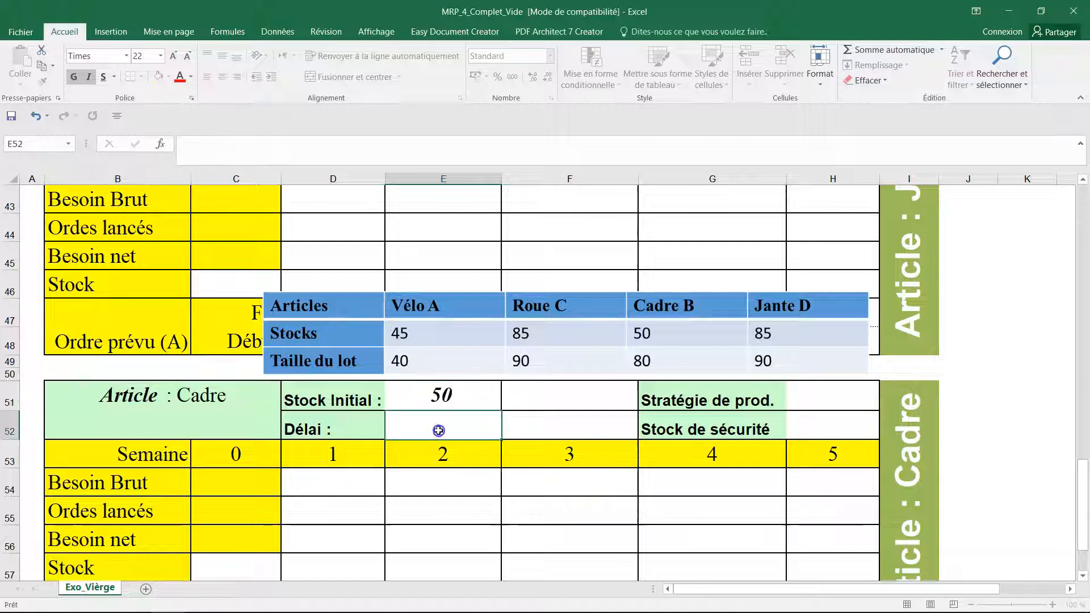
pyautogui.write('1')
pyautogui.click(824, 394)
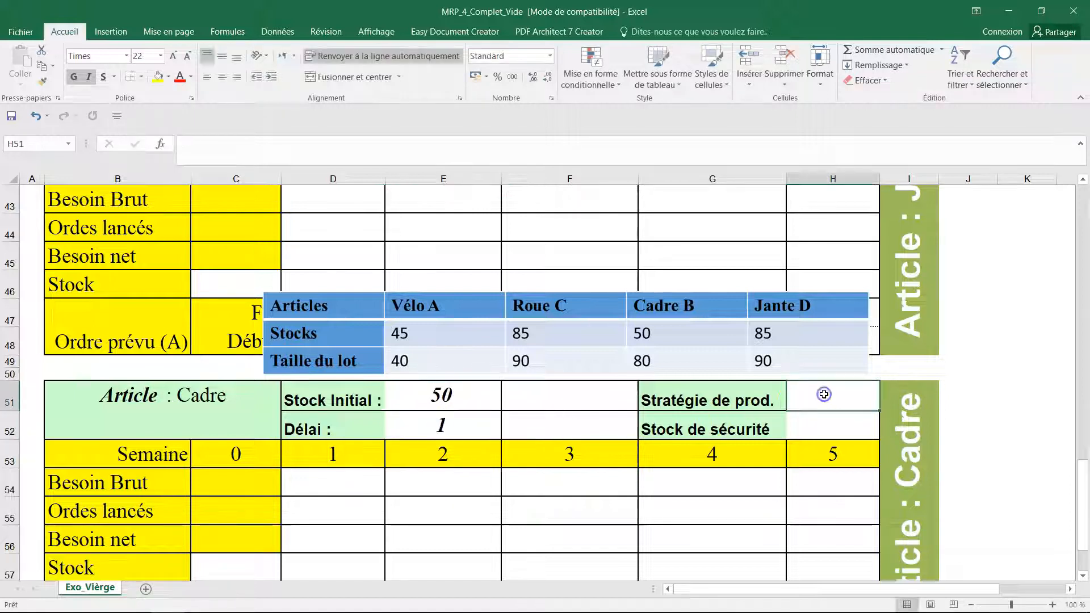
pyautogui.write('80')
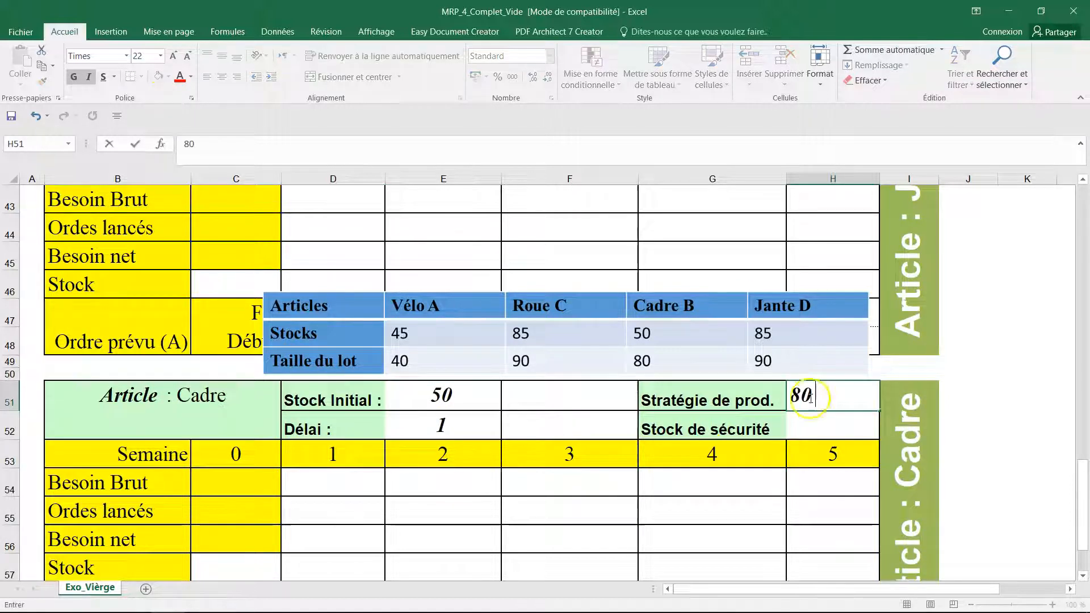
pyautogui.click(813, 428)
pyautogui.write('0')
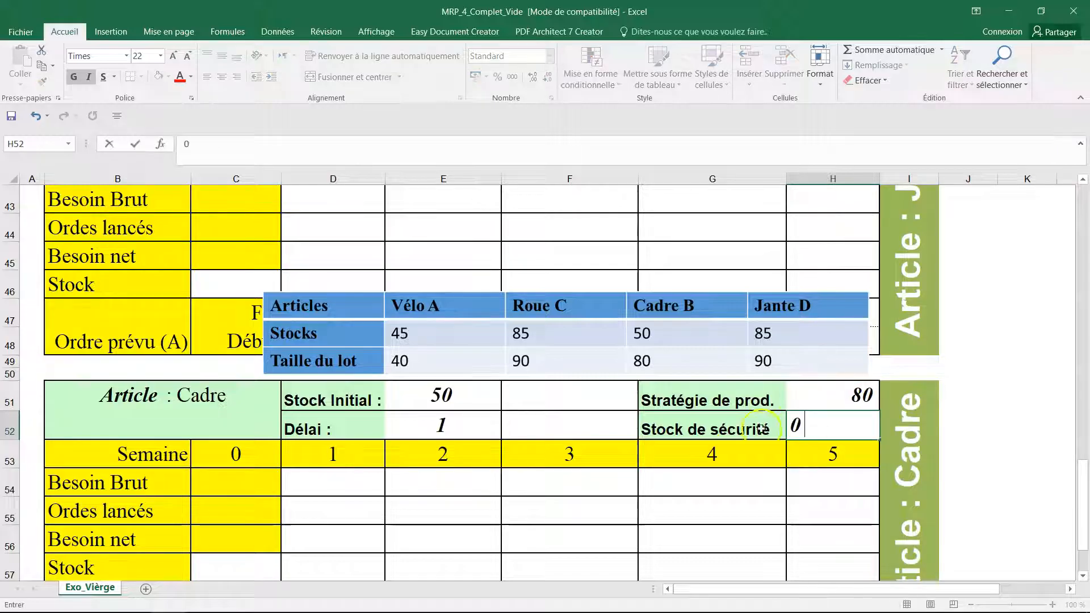
# - Move the articles picture back up beneath the weekly Vélo demand table
pyautogui.click(479, 345)
pyautogui.scroll(3, 486, 417)
pyautogui.moveTo(450, 560); pyautogui.dragTo(315, 207)
# - Enter 45 as the week 0 stock in the Vélo table
pyautogui.scroll(-2, 476, 320)
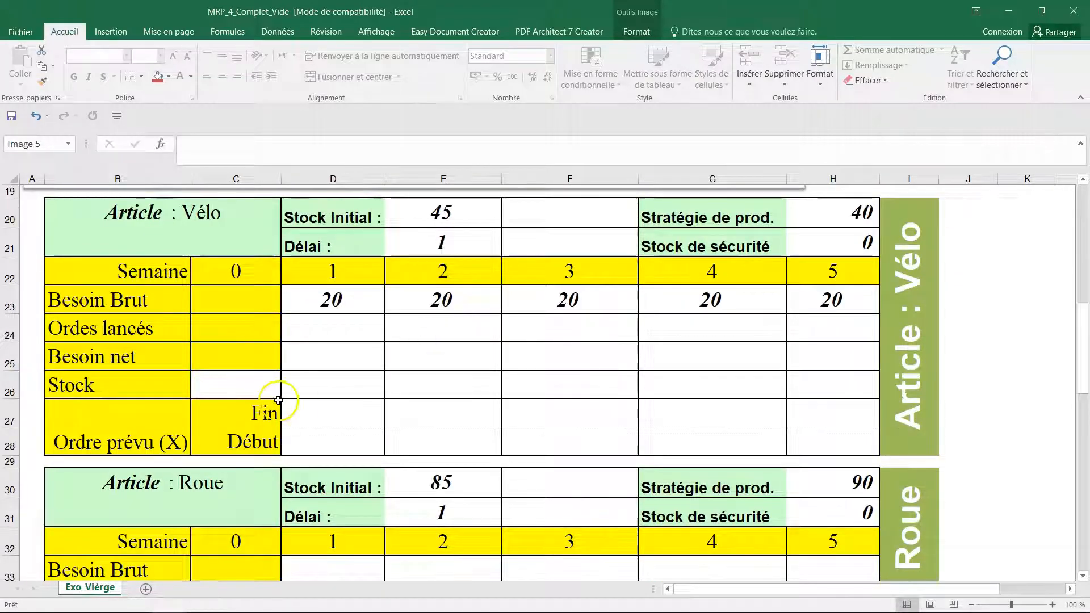
pyautogui.click(229, 389)
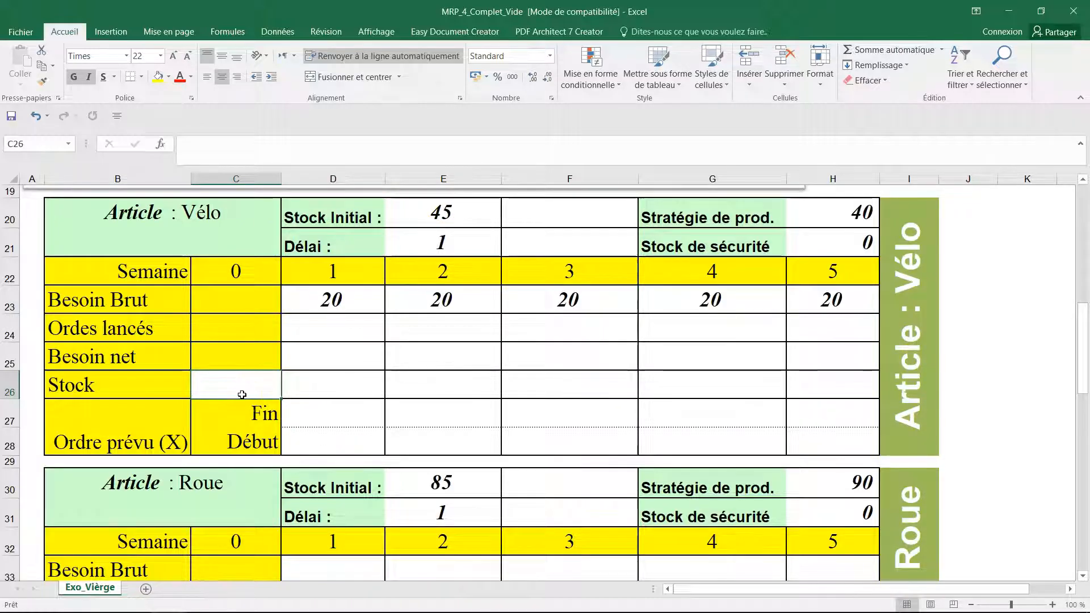
pyautogui.scroll(6, 242, 394)
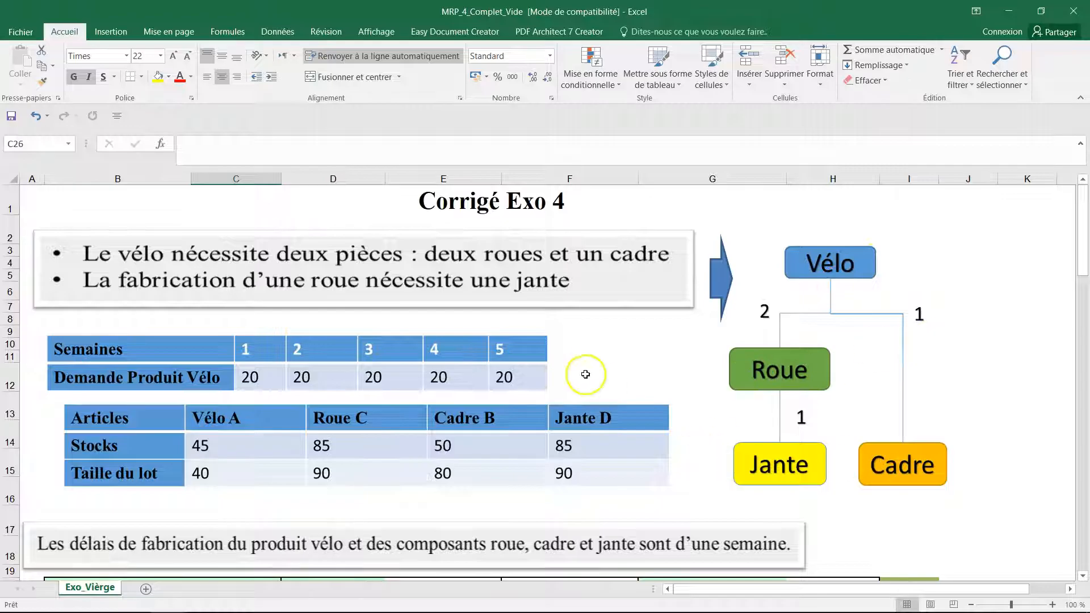
pyautogui.scroll(-4, 583, 375)
pyautogui.scroll(-3, 581, 383)
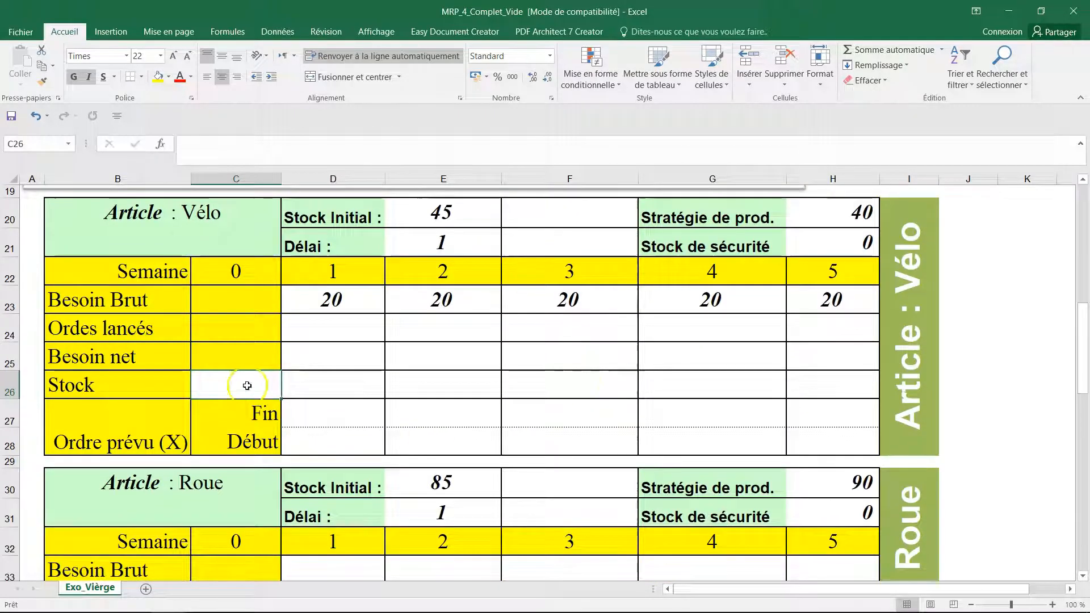
pyautogui.write('45')
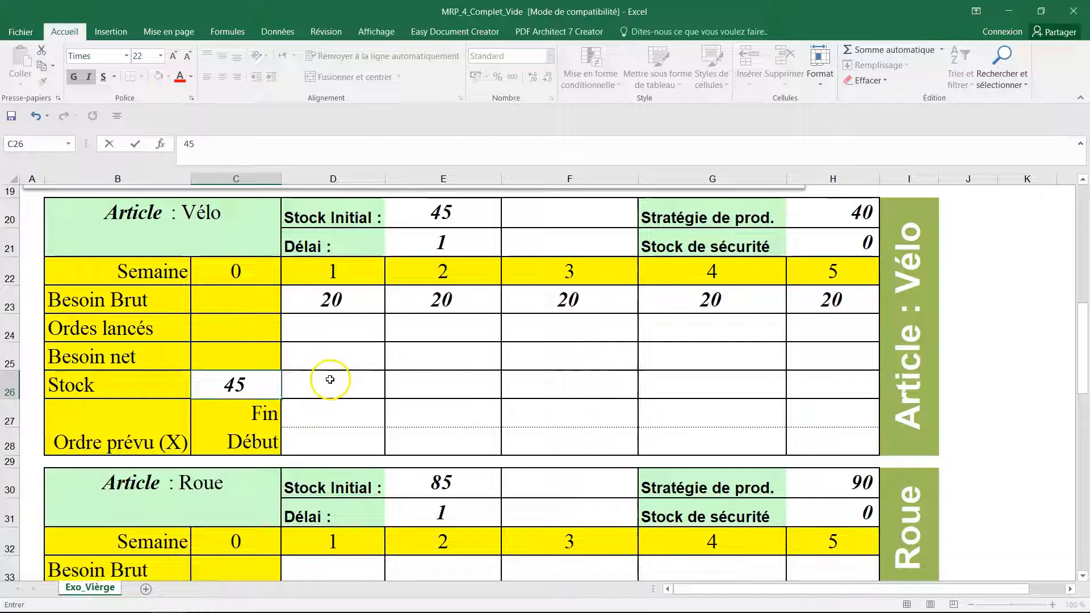
# - Fill in week 1 of the Vélo table with a net requirement of 0 and a stock of 25
pyautogui.click(326, 381)
pyautogui.click(322, 362)
pyautogui.write('0')
pyautogui.click(322, 389)
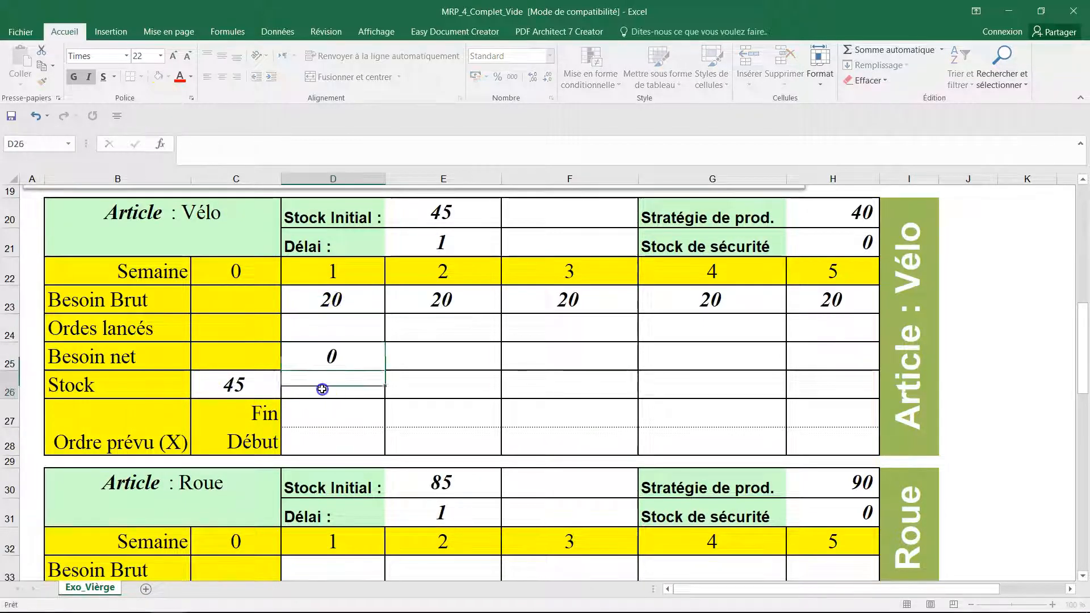
pyautogui.write('25')
# - Fill in week 2 of the Vélo table with a net requirement of 0 and a stock of 5
pyautogui.click(438, 354)
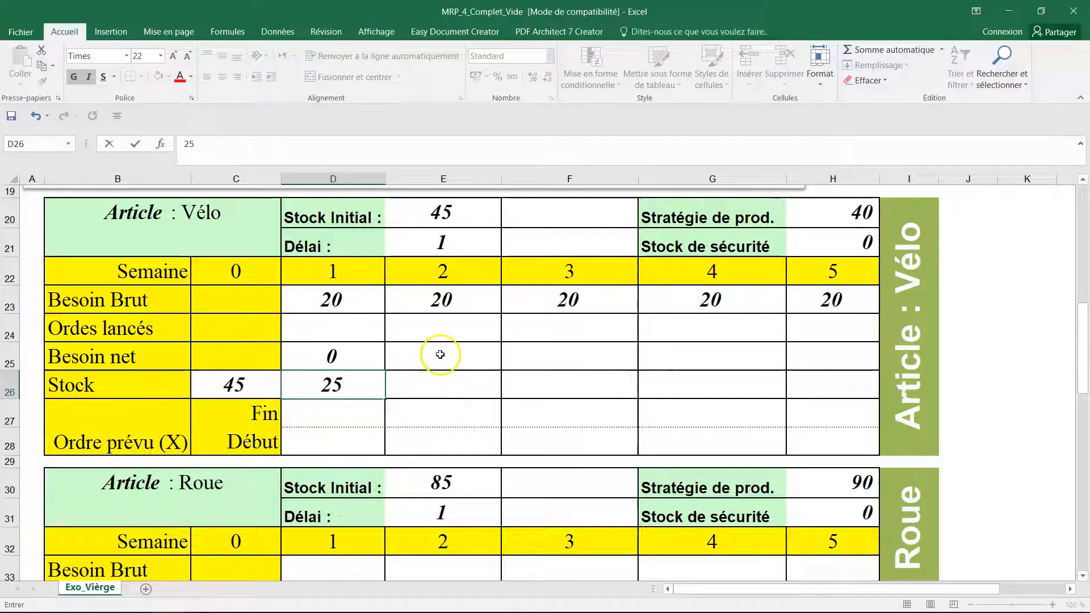
pyautogui.click(309, 387)
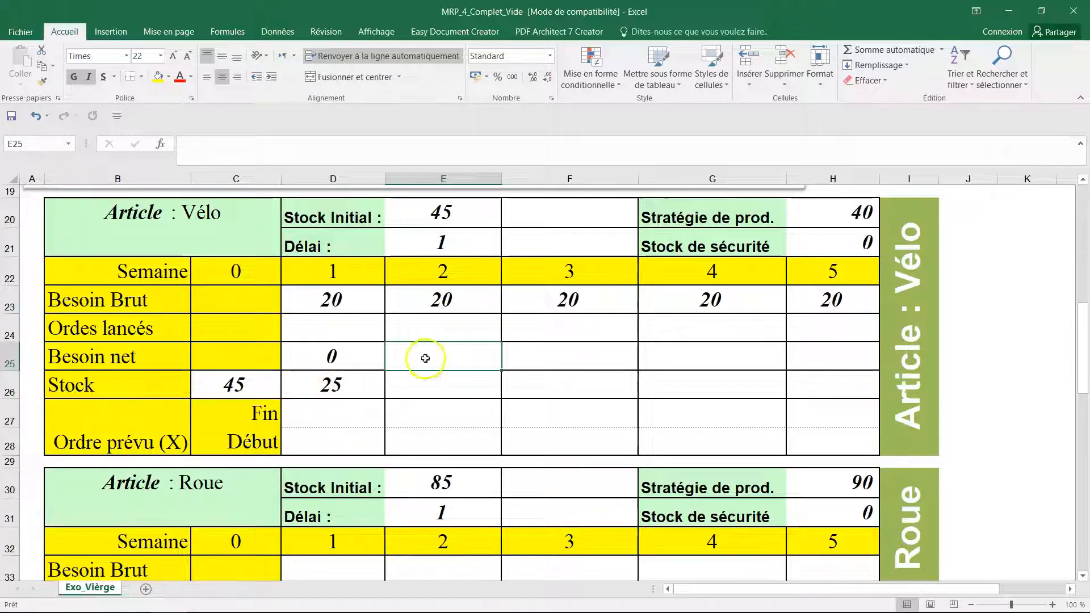
pyautogui.click(437, 354)
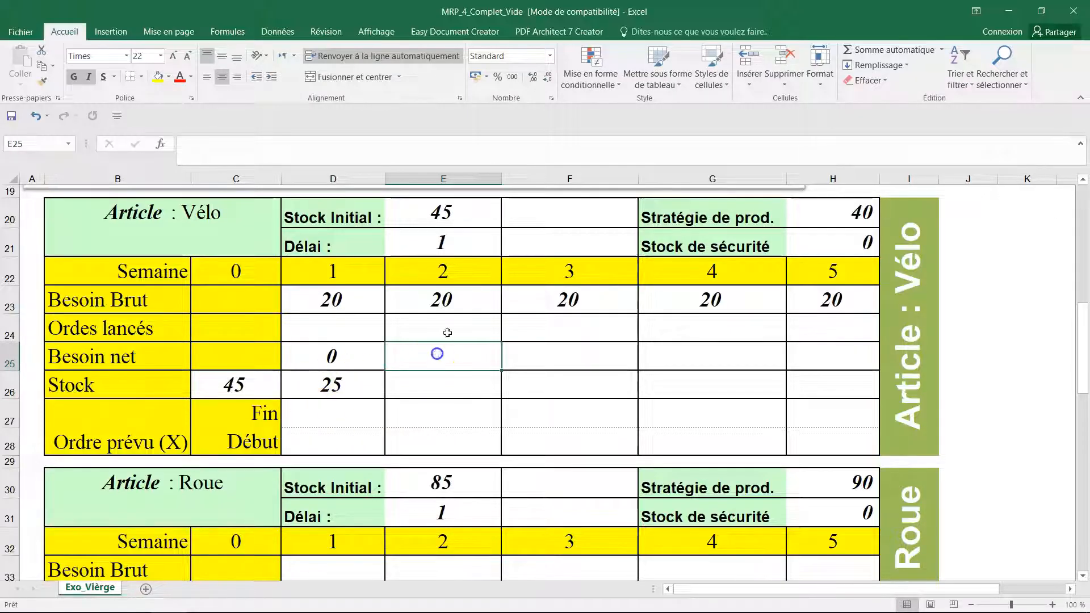
pyautogui.write('0')
pyautogui.click(431, 385)
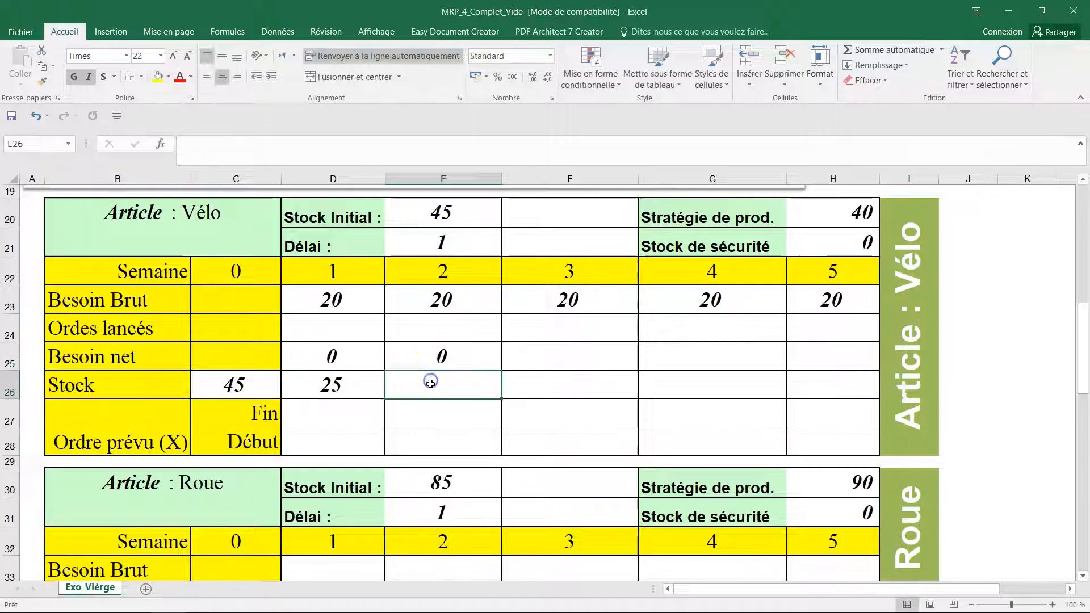
pyautogui.write('5')
# - Enter 15 as the week 3 net requirement in the Vélo table
pyautogui.click(545, 380)
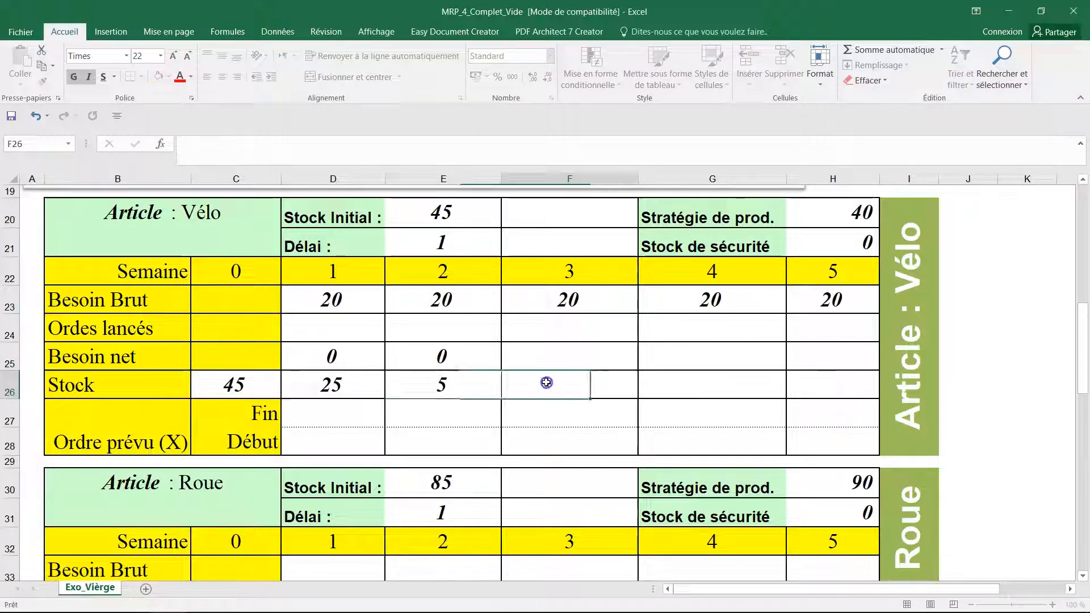
pyautogui.click(454, 356)
pyautogui.click(462, 386)
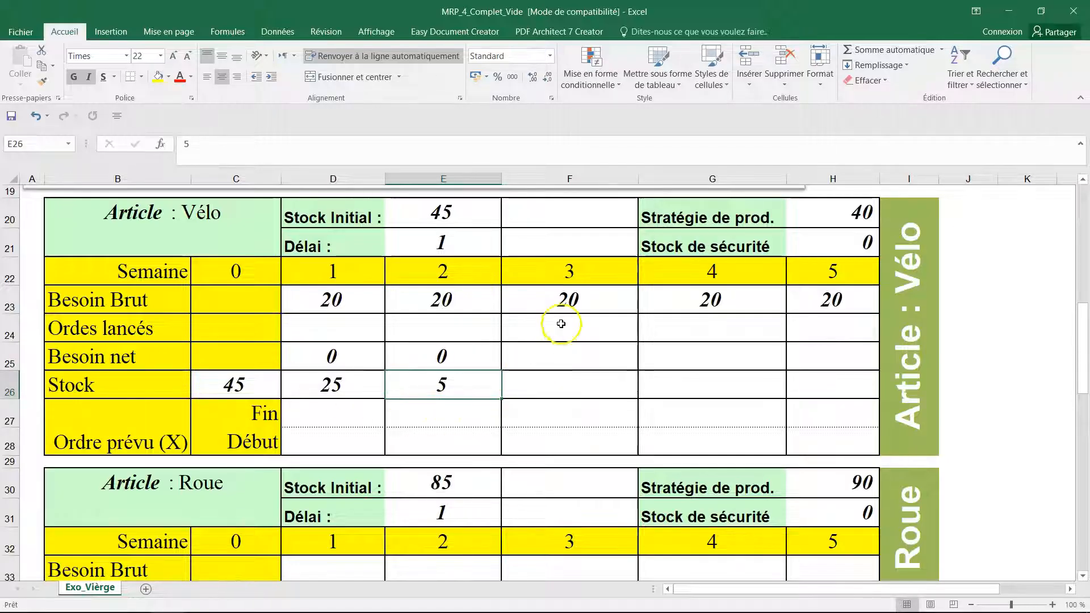
pyautogui.click(557, 349)
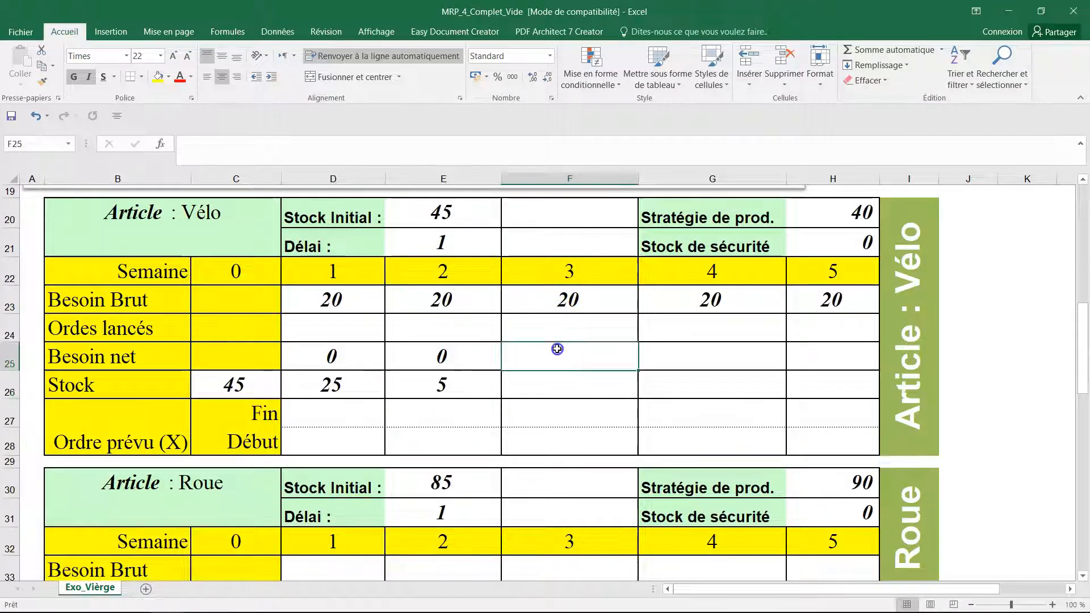
pyautogui.write('15')
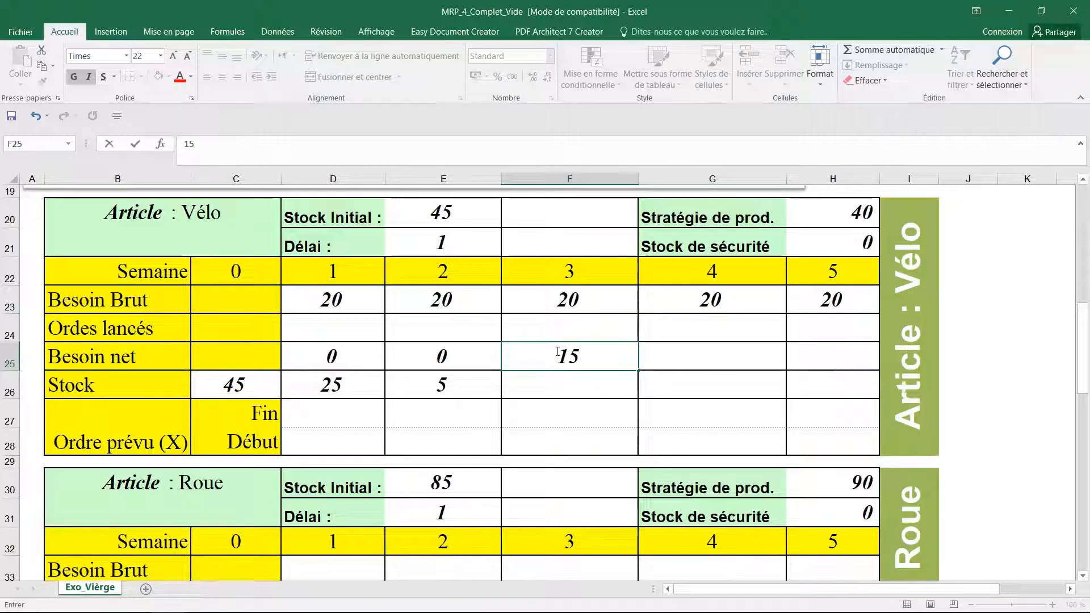
# - Plan a Vélo order of 40 that ends in week 3 and starts in week 2
pyautogui.click(561, 387)
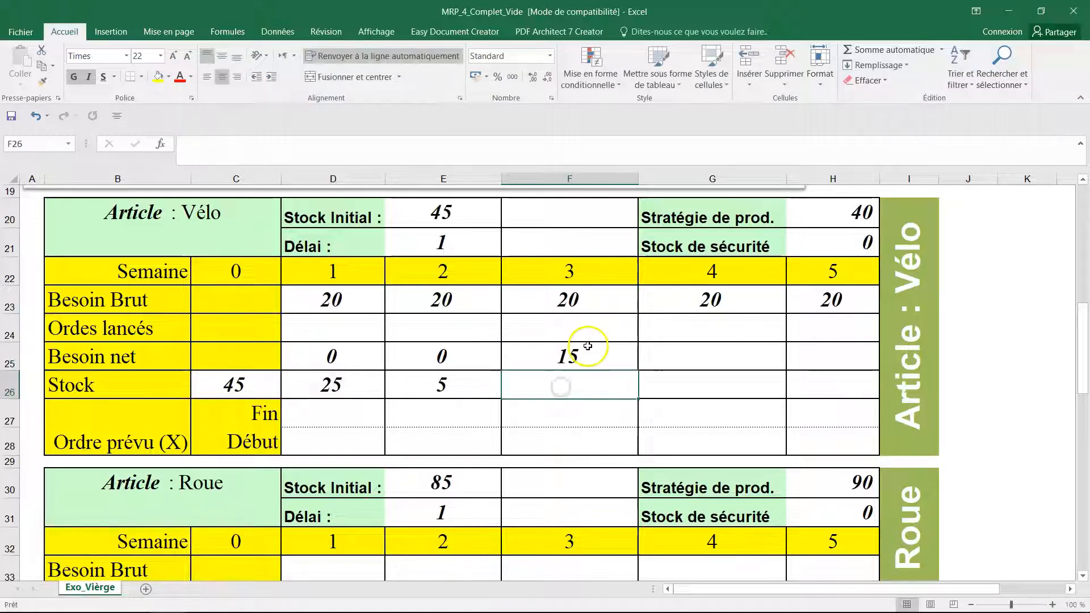
pyautogui.click(588, 346)
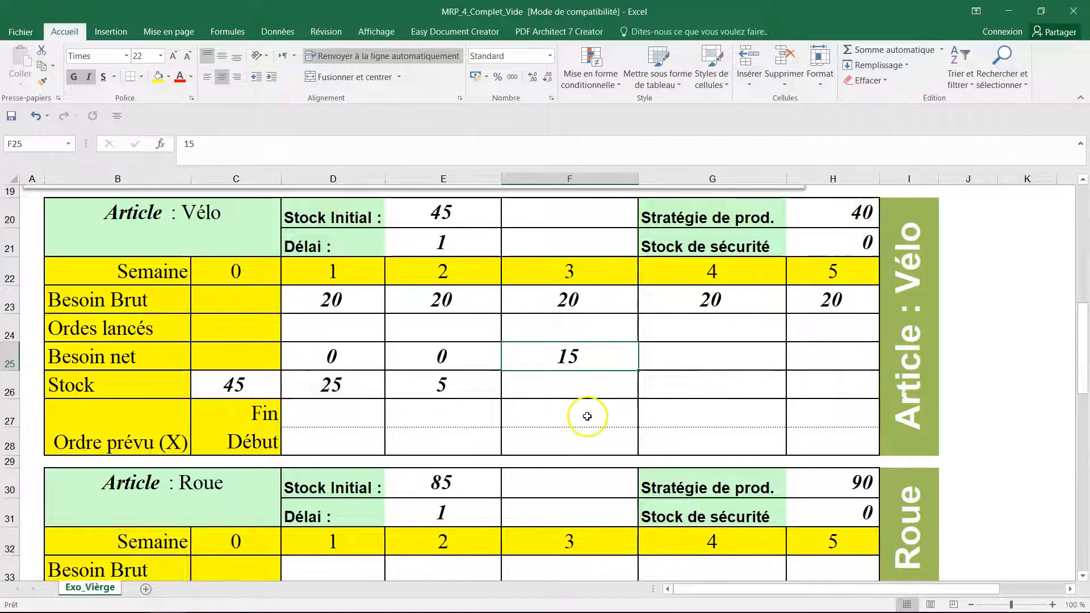
pyautogui.click(587, 416)
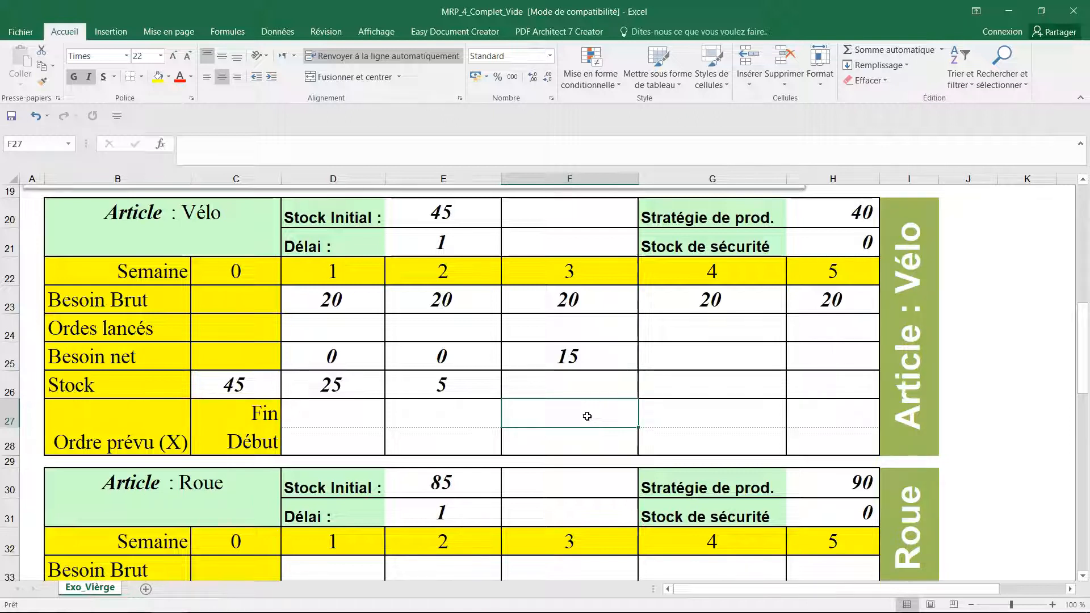
pyautogui.write('40')
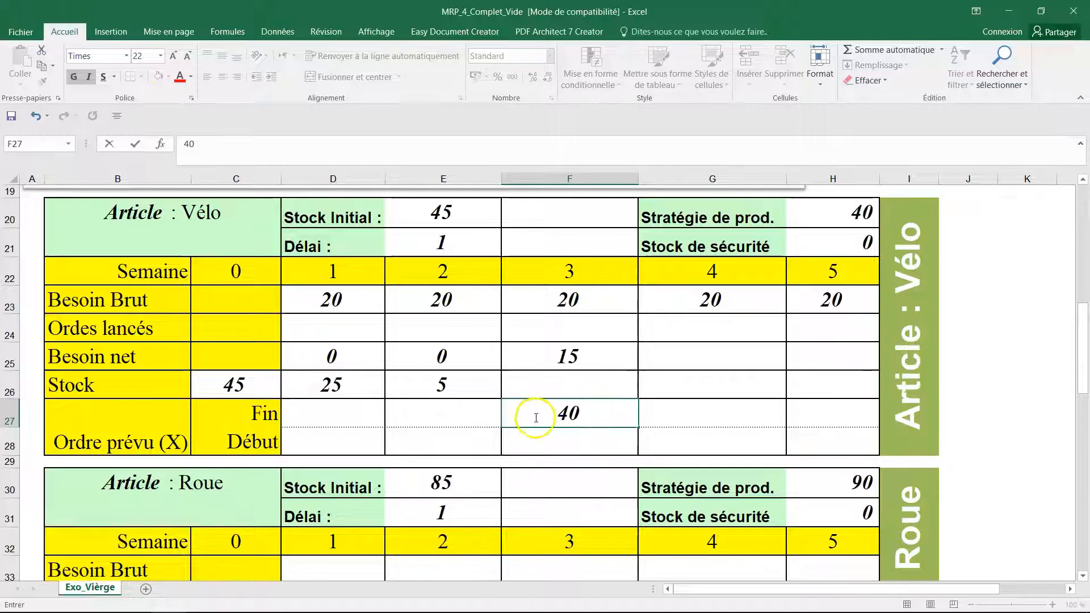
pyautogui.click(458, 443)
pyautogui.write('40')
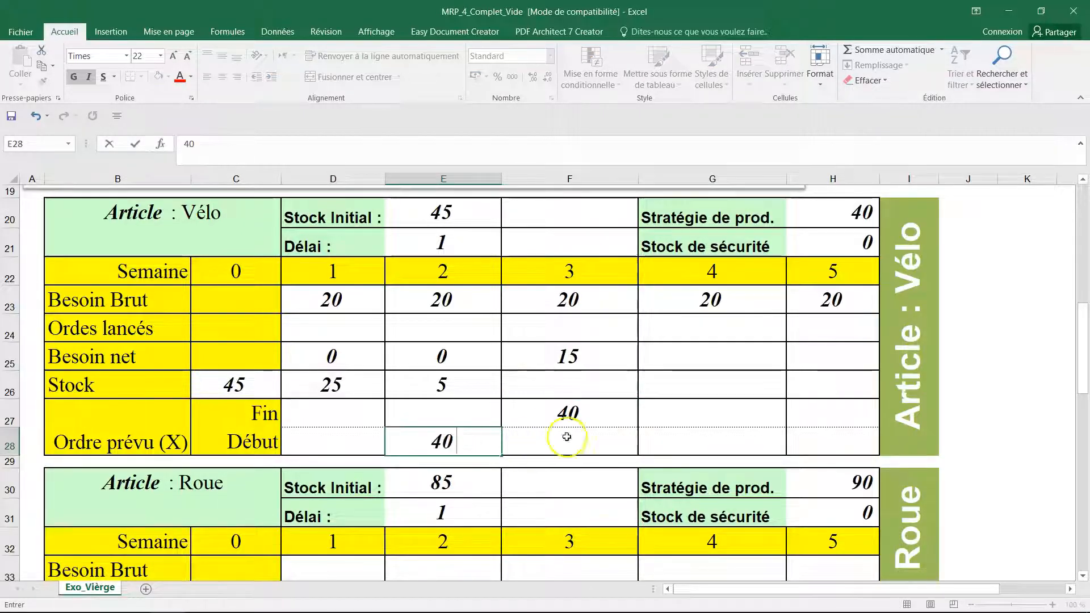
# - Enter 25 as the week 3 stock in the Vélo table
pyautogui.click(567, 414)
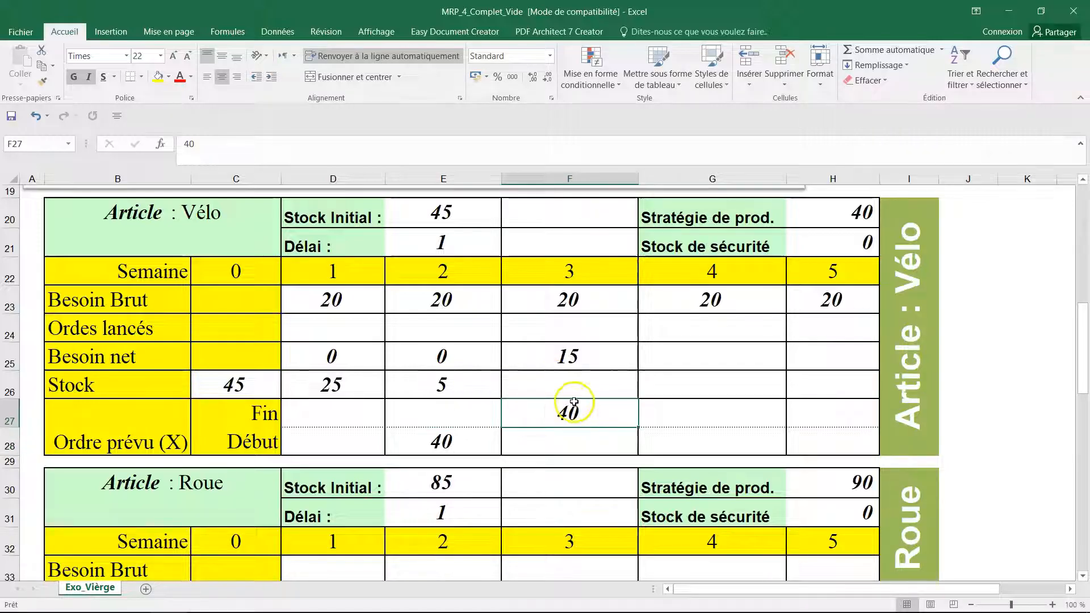
pyautogui.click(574, 387)
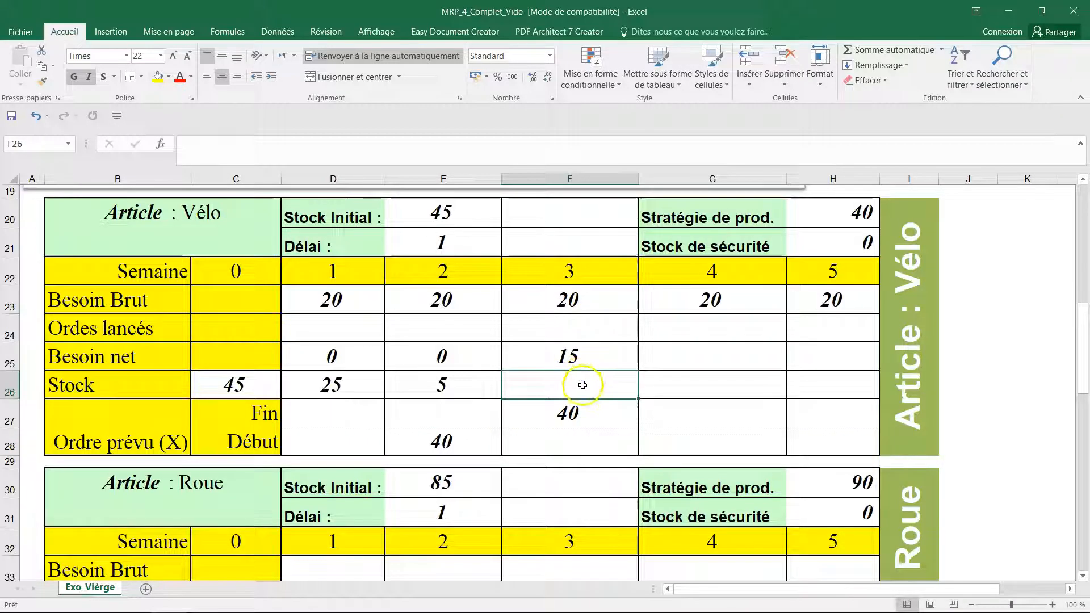
pyautogui.write('25')
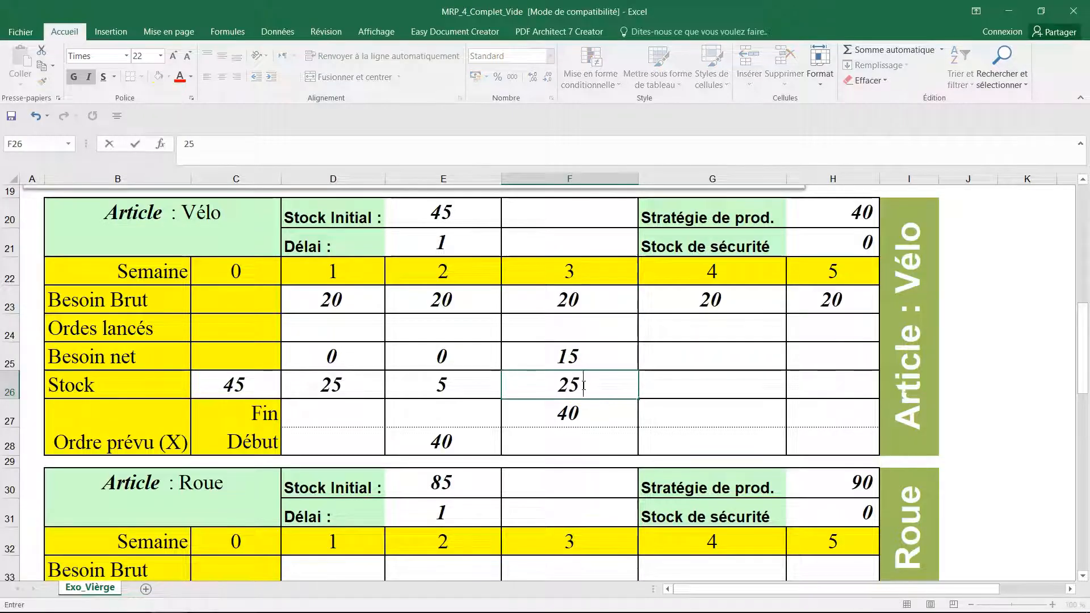
# - Fill in week 4 of the Vélo table with a net requirement of 0 and a stock of 5
pyautogui.click(689, 379)
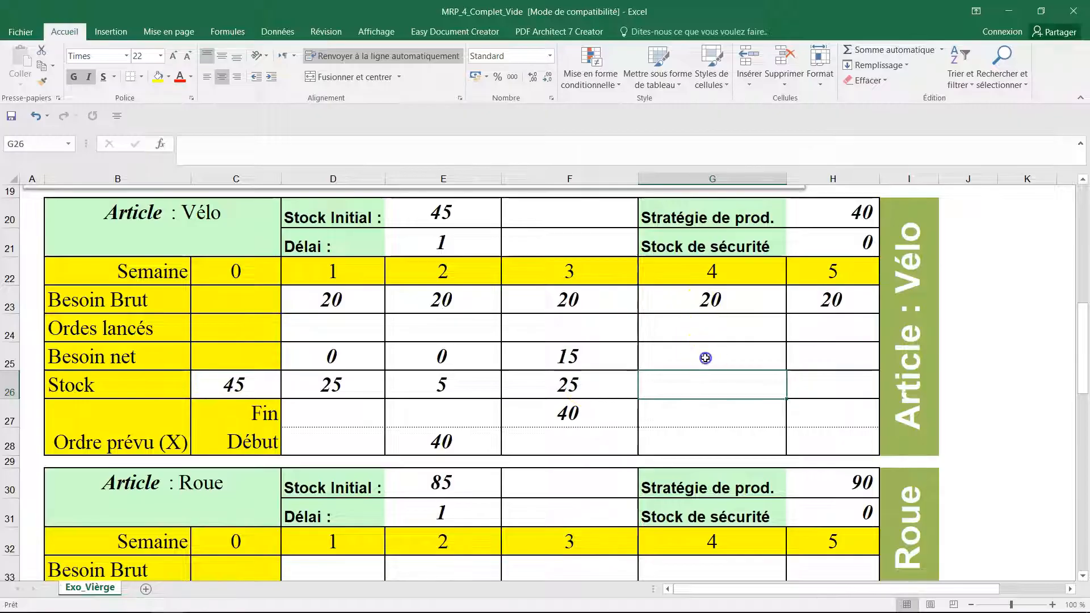
pyautogui.click(701, 358)
pyautogui.write('0')
pyautogui.click(697, 387)
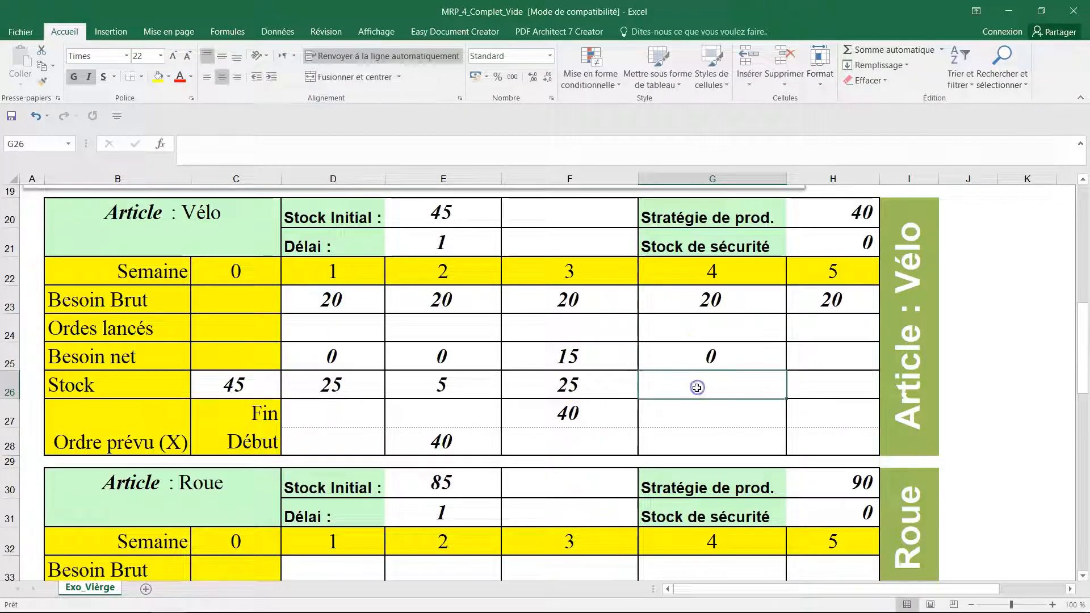
pyautogui.write('5')
# - Enter 15 as the week 5 net requirement in the Vélo table
pyautogui.click(803, 383)
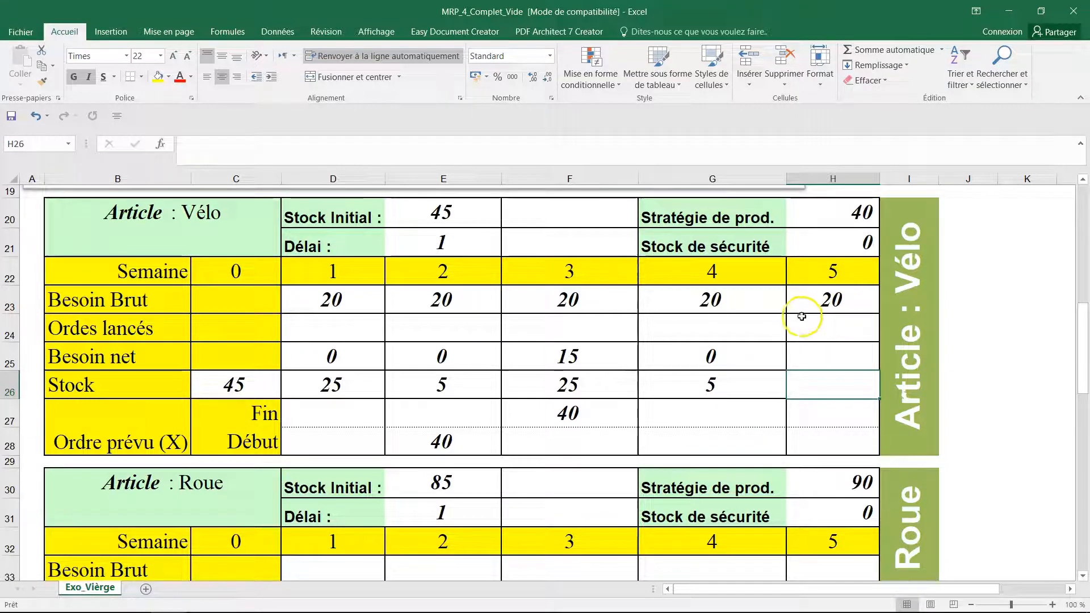
pyautogui.click(823, 348)
pyautogui.write('15')
# - Plan a Vélo order of 40 that ends in week 5 and starts in week 4
pyautogui.click(822, 377)
pyautogui.click(828, 409)
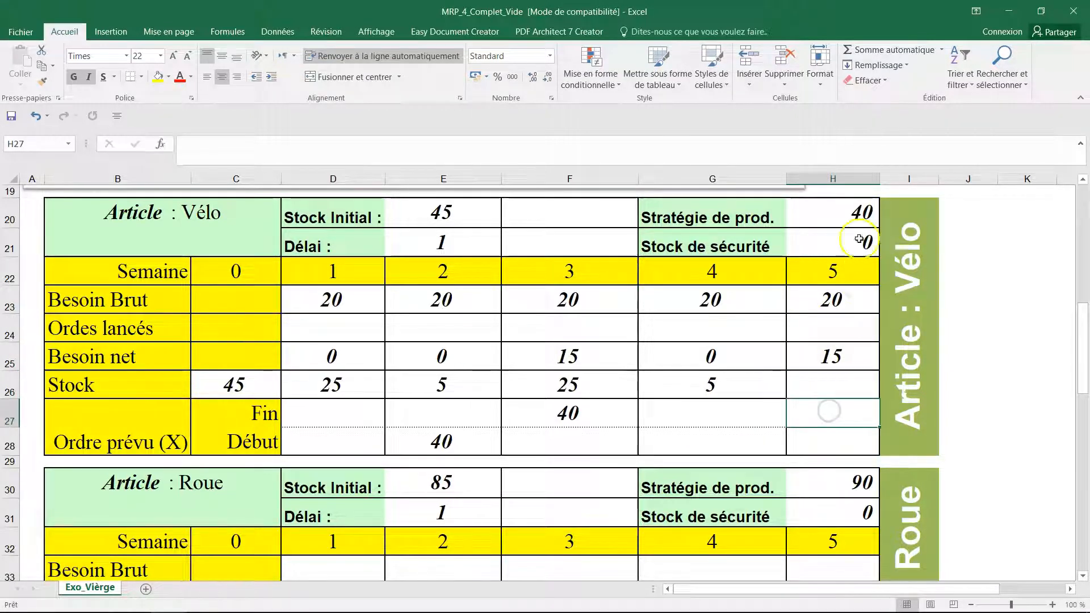
pyautogui.write('40')
pyautogui.click(820, 445)
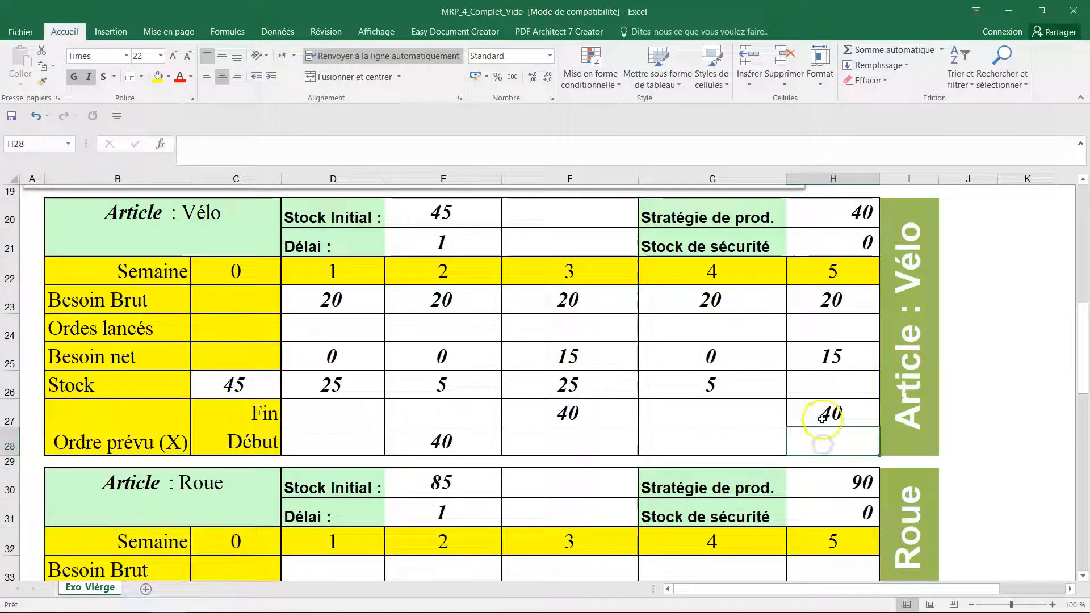
pyautogui.click(724, 450)
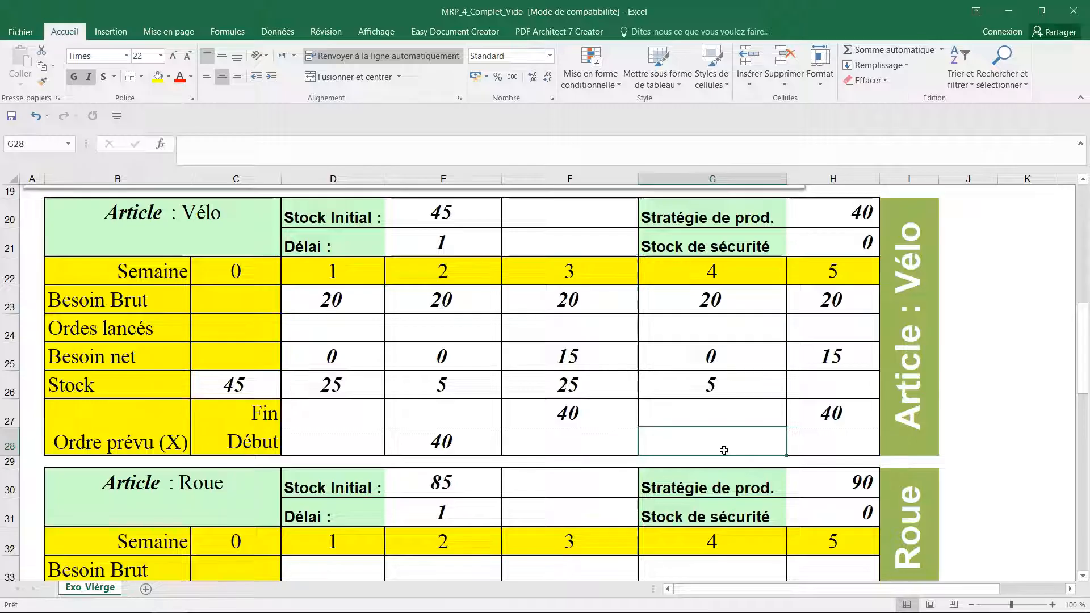
pyautogui.write('40')
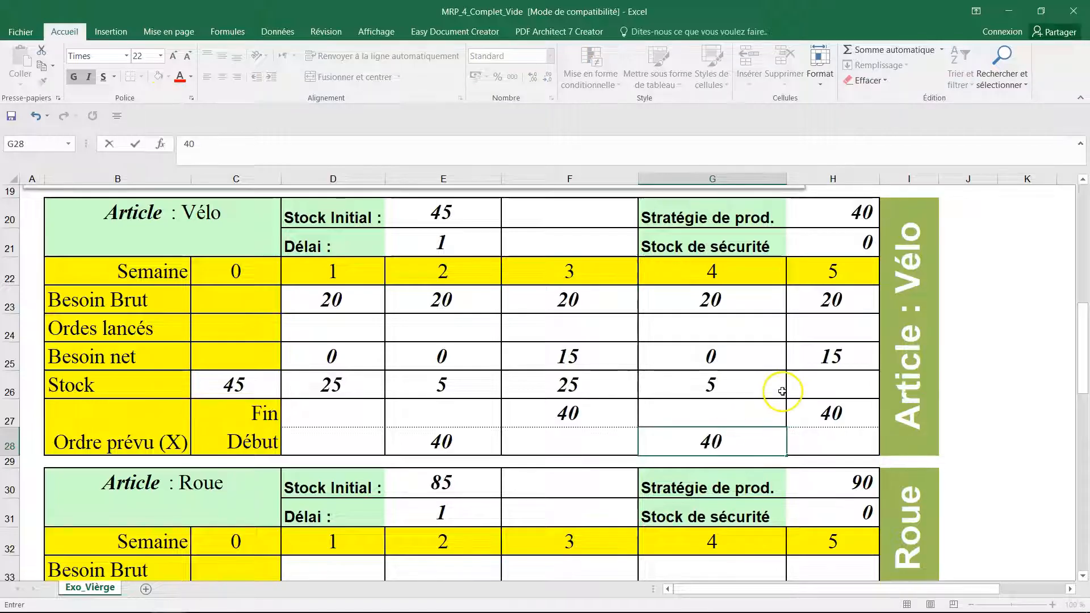
# - Enter 25 as the week 5 stock in the Vélo table
pyautogui.click(822, 382)
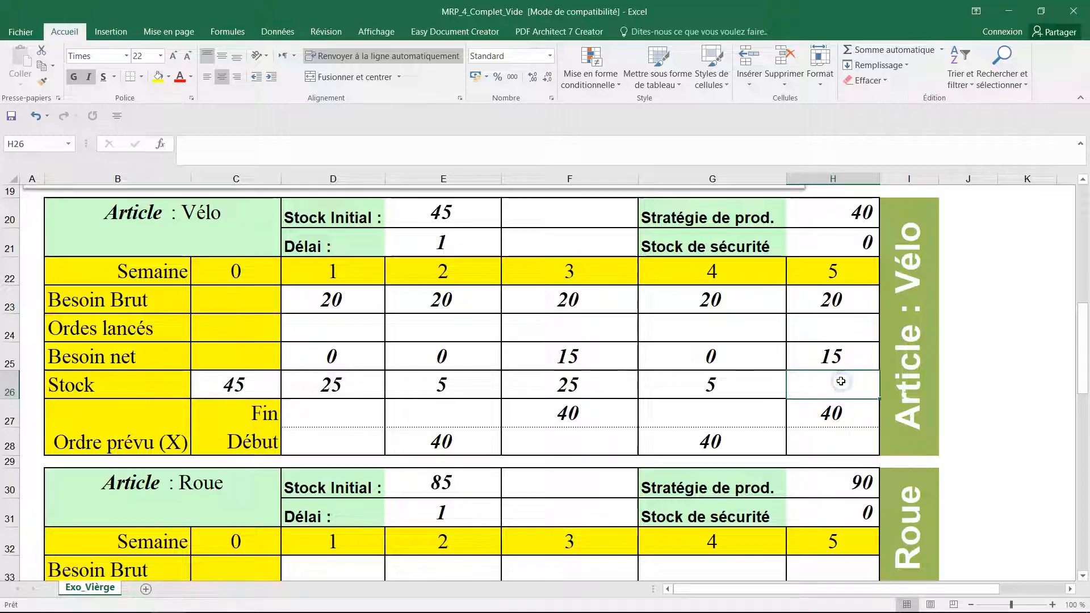
pyautogui.write('25')
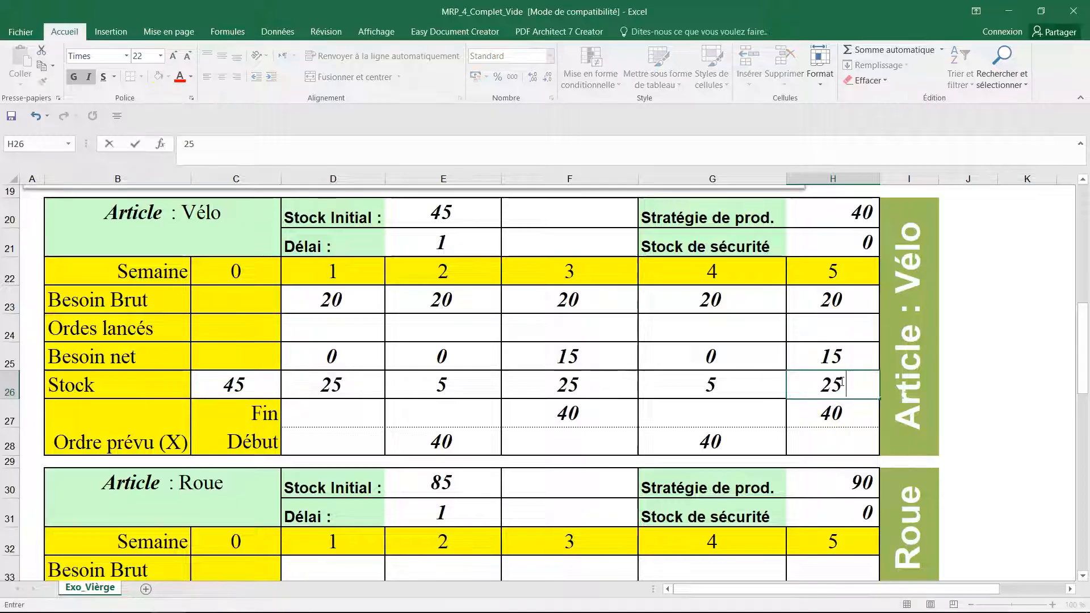
pyautogui.click(763, 401)
# - Calculate the week 1 gross requirement in the Roue table as twice the Vélo order start, using =D28*2
pyautogui.scroll(-3, 761, 402)
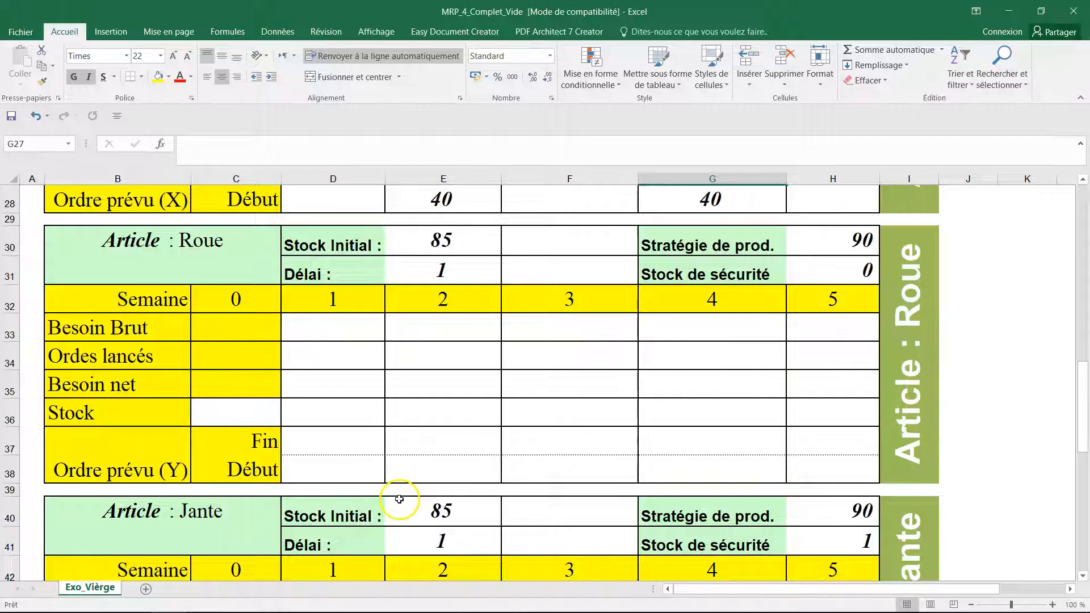
pyautogui.scroll(1, 301, 386)
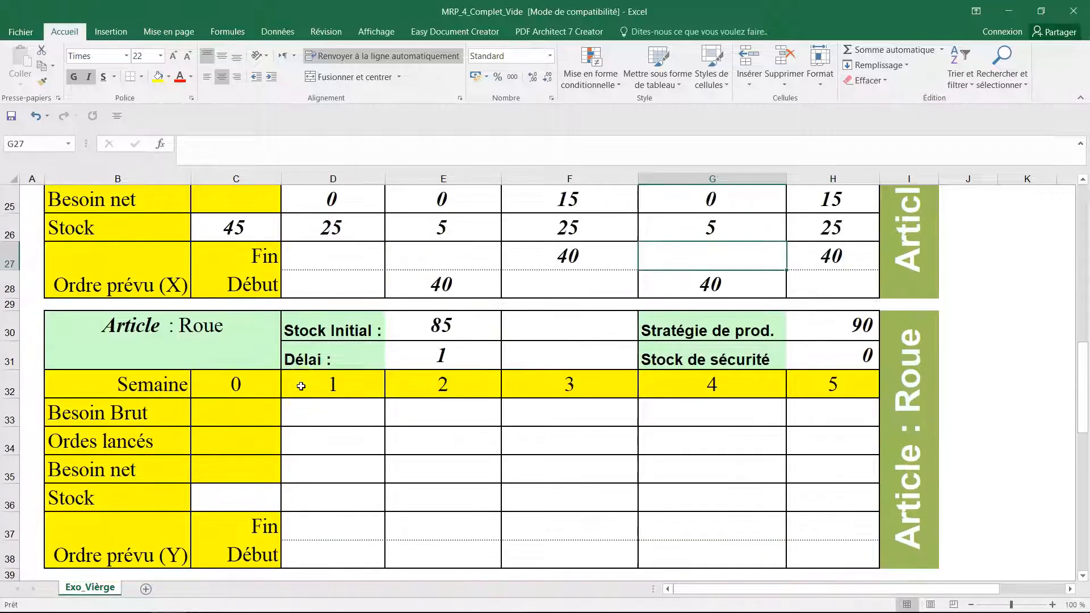
pyautogui.moveTo(314, 423); pyautogui.dragTo(833, 426)
pyautogui.scroll(2, 569, 468)
pyautogui.scroll(6, 570, 467)
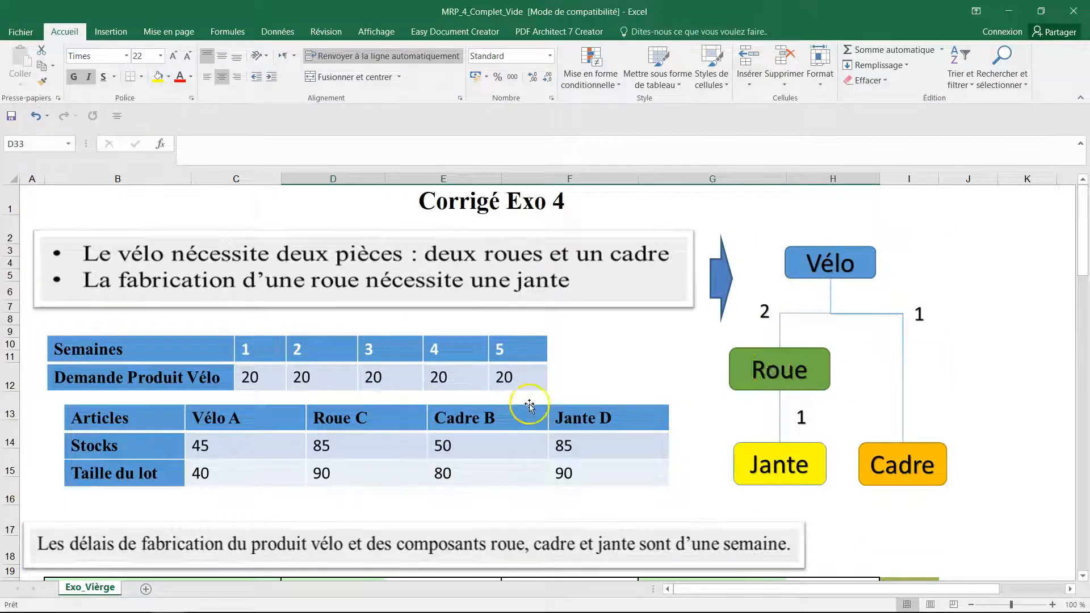
pyautogui.scroll(-7, 529, 404)
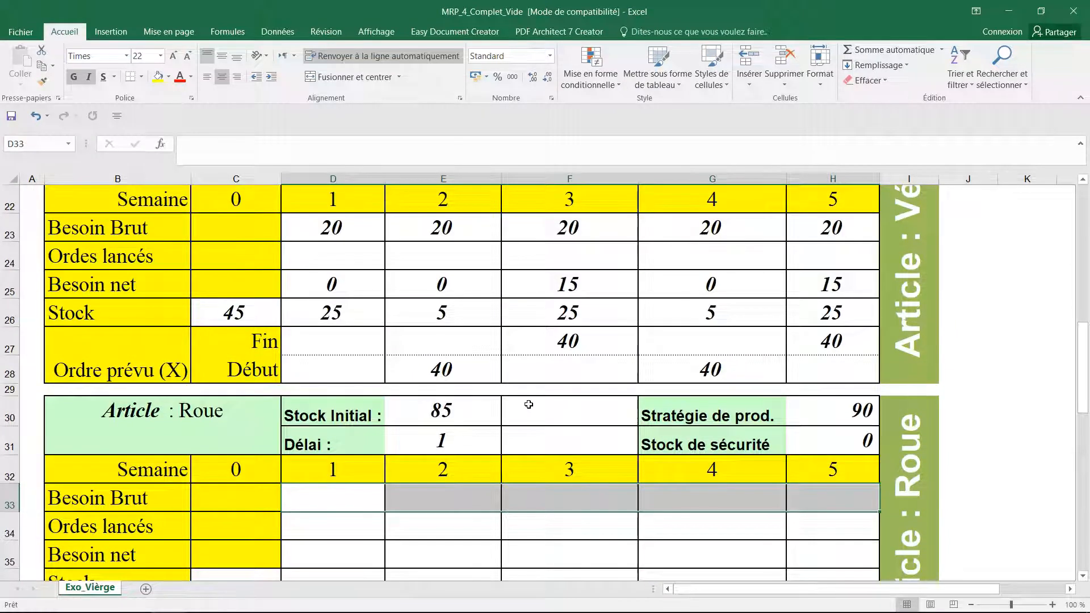
pyautogui.click(432, 374)
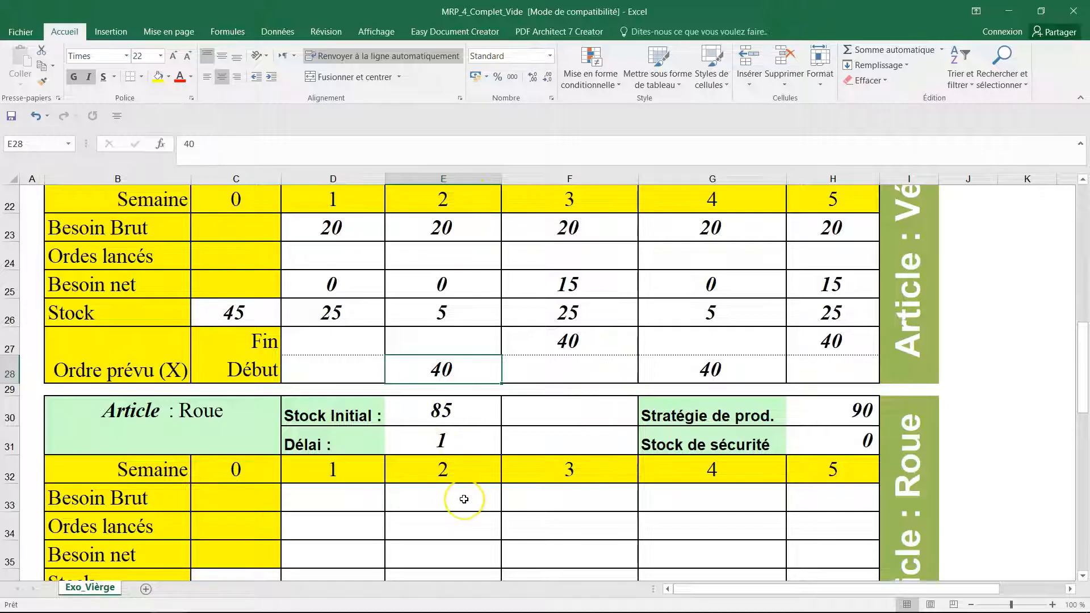
pyautogui.click(338, 487)
pyautogui.write('=')
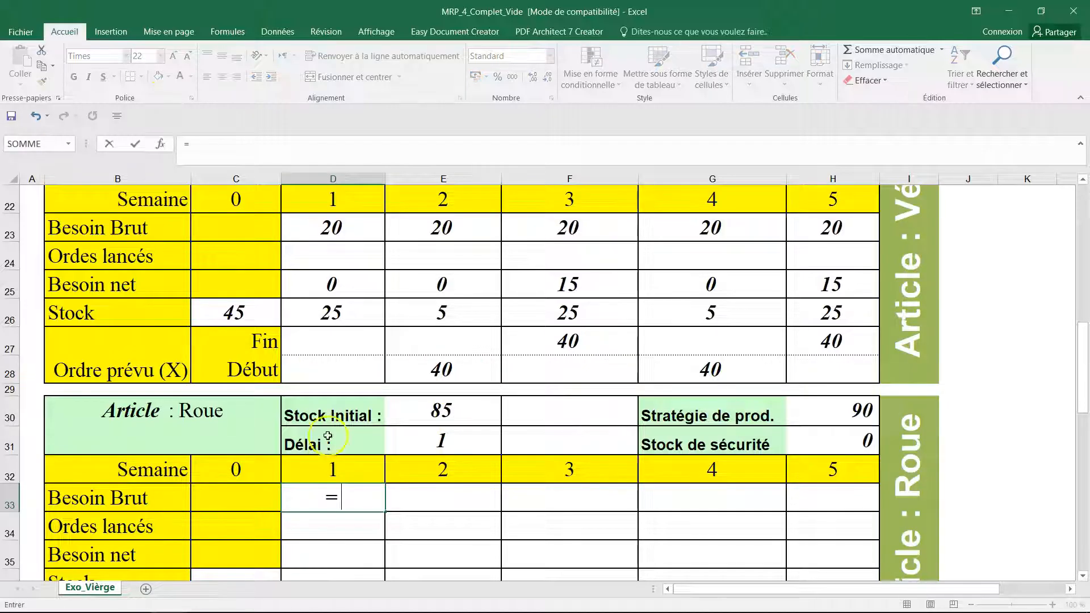
pyautogui.click(330, 371)
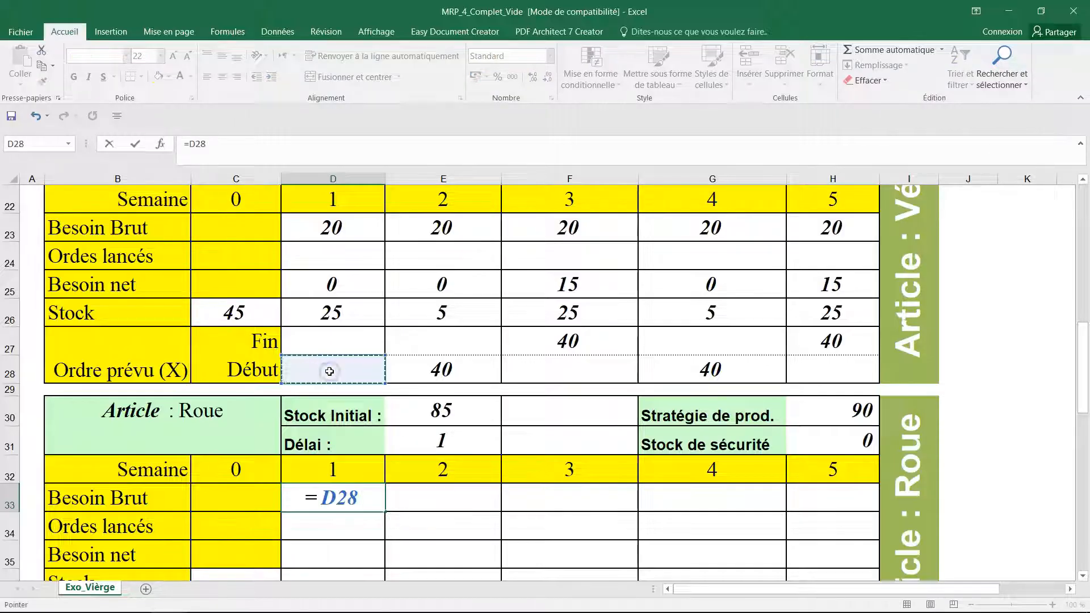
pyautogui.write('*2')
pyautogui.press('Return')
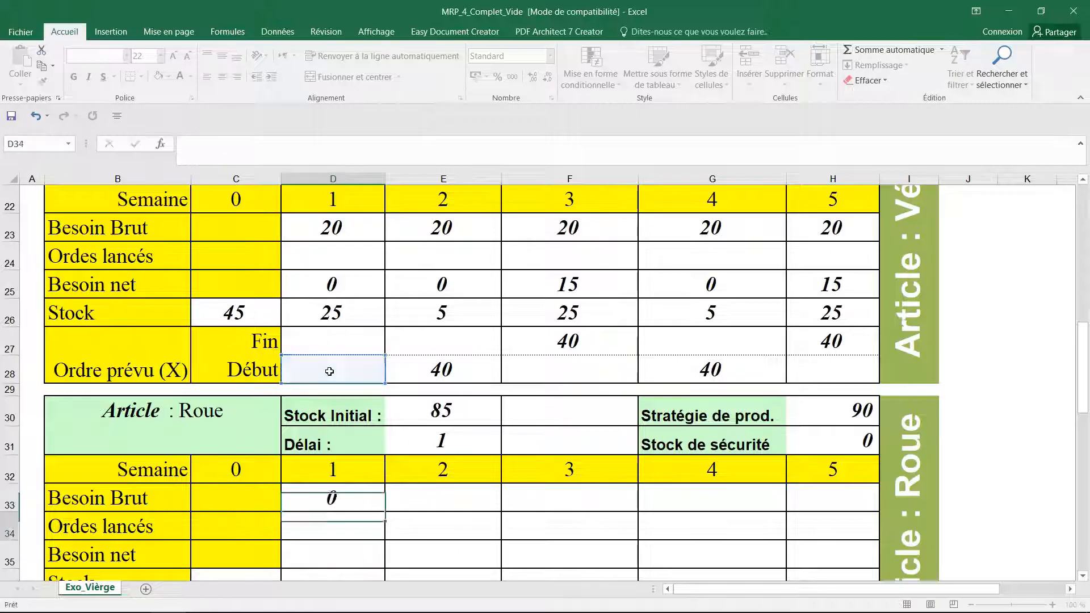
# - Copy the Roue week 1 gross requirement formula across weeks 2 to 5
pyautogui.click(330, 493)
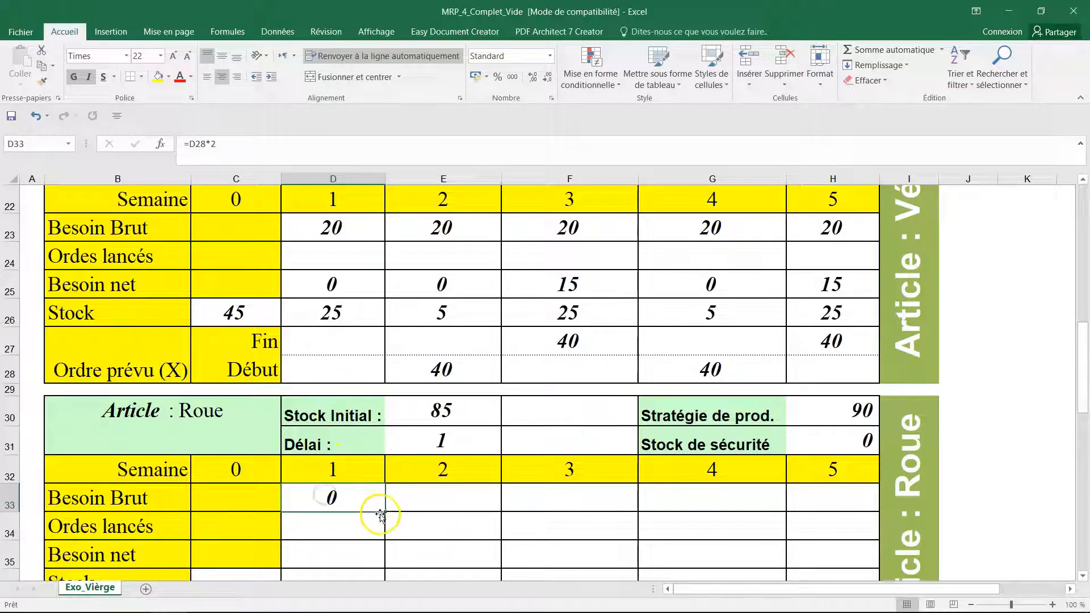
pyautogui.moveTo(383, 512); pyautogui.dragTo(860, 521)
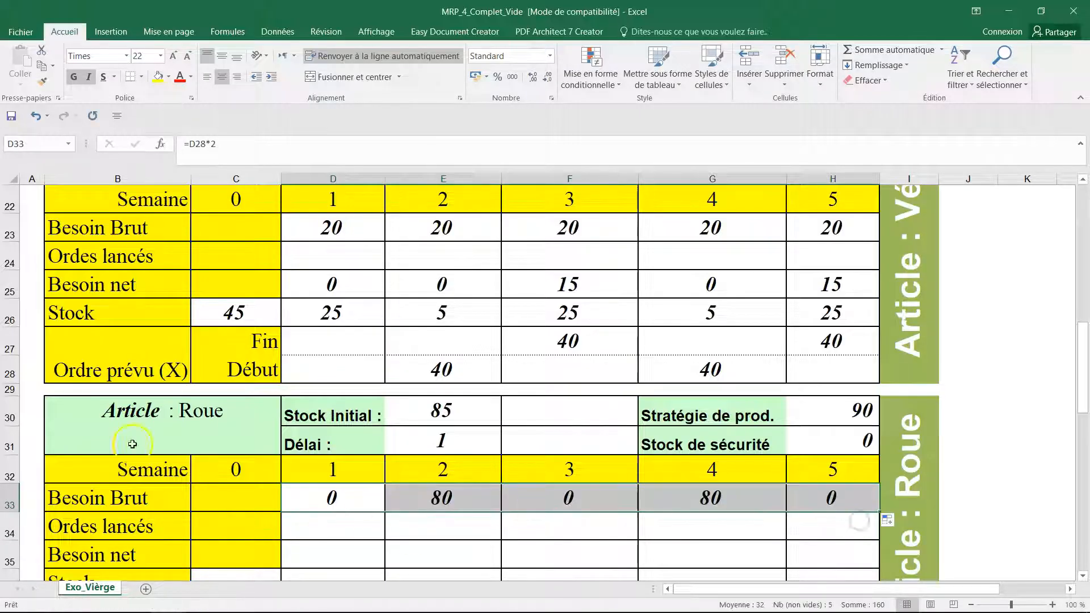
pyautogui.click(151, 373)
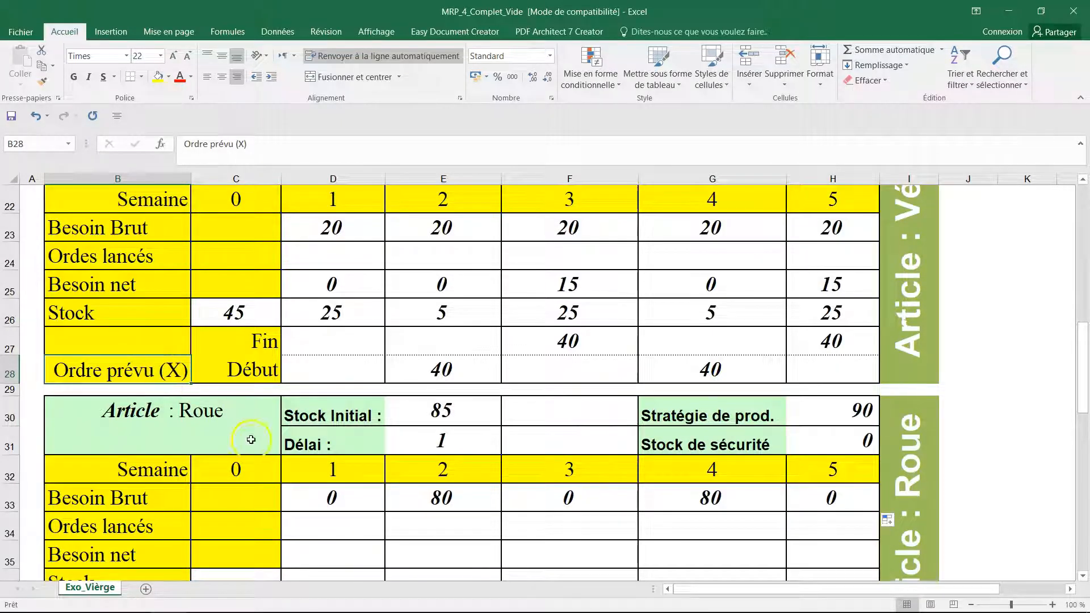
pyautogui.click(333, 498)
pyautogui.scroll(-1, 252, 507)
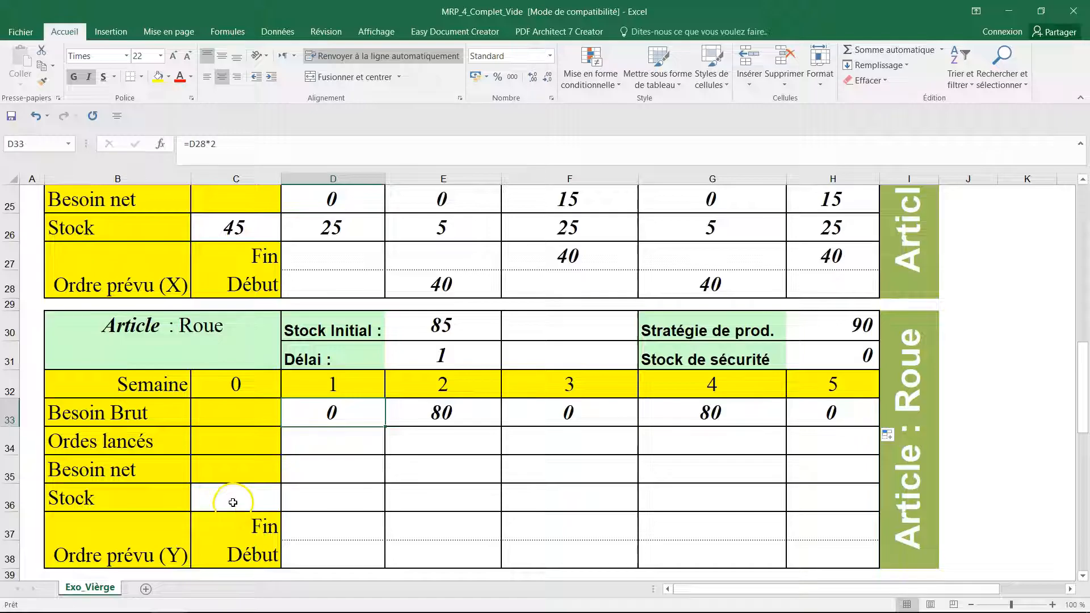
pyautogui.moveTo(301, 414); pyautogui.dragTo(843, 416)
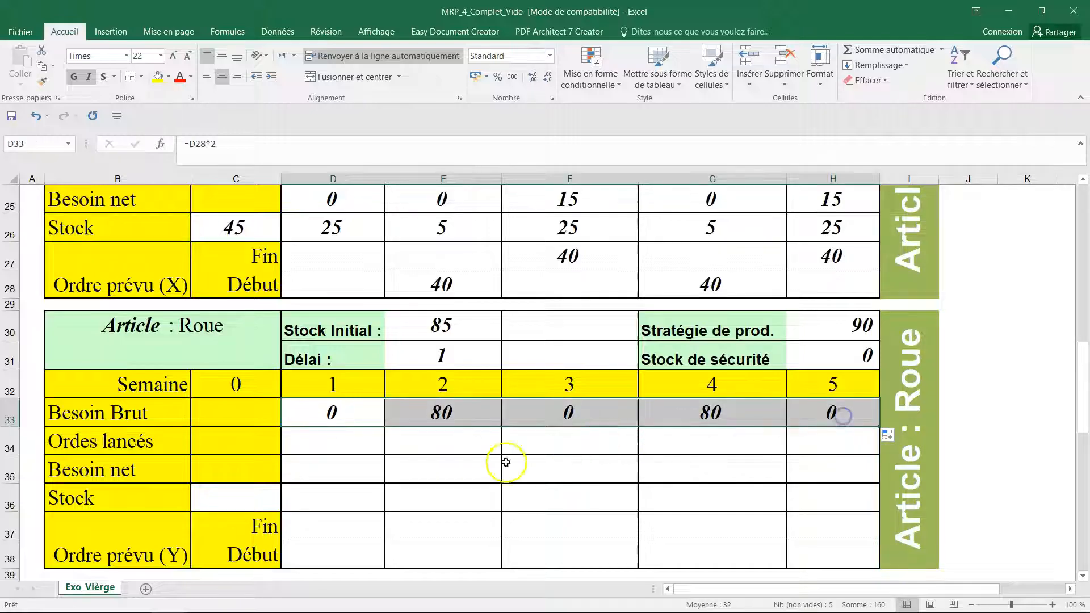
# - Enter a week 0 stock of 85 in the Roue table, and fill in week 1 with net requirement 0 and stock 85
pyautogui.scroll(-1, 425, 457)
pyautogui.click(213, 416)
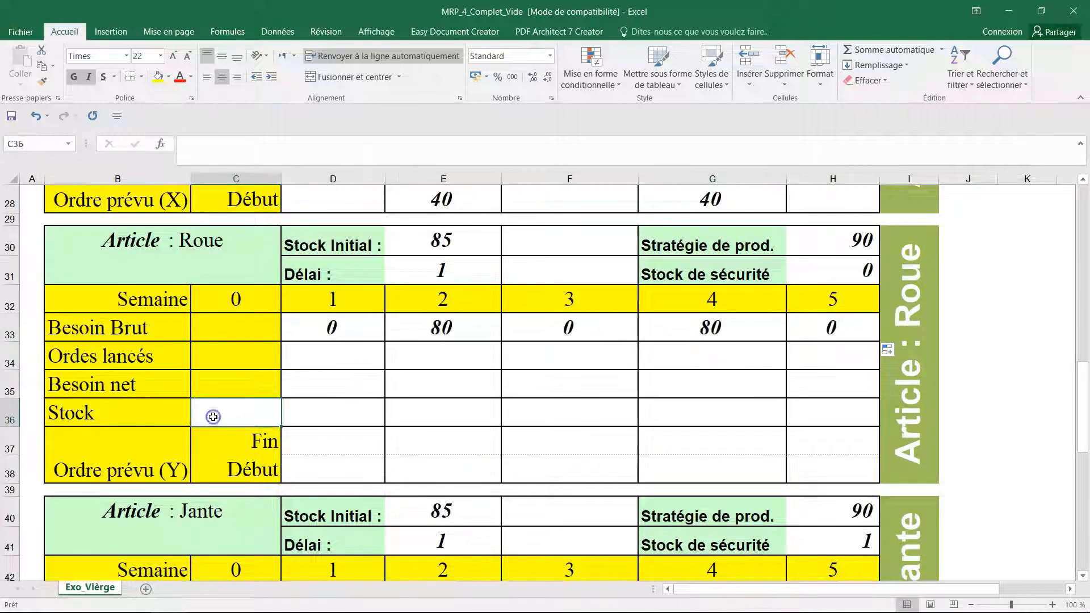
pyautogui.write('85')
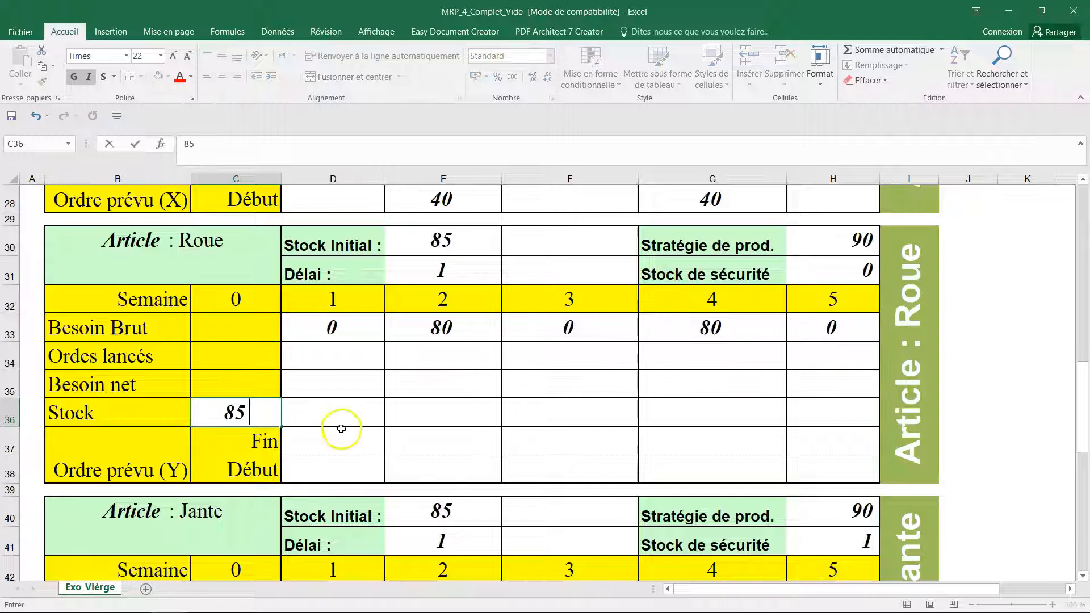
pyautogui.click(341, 382)
pyautogui.write('0')
pyautogui.click(346, 409)
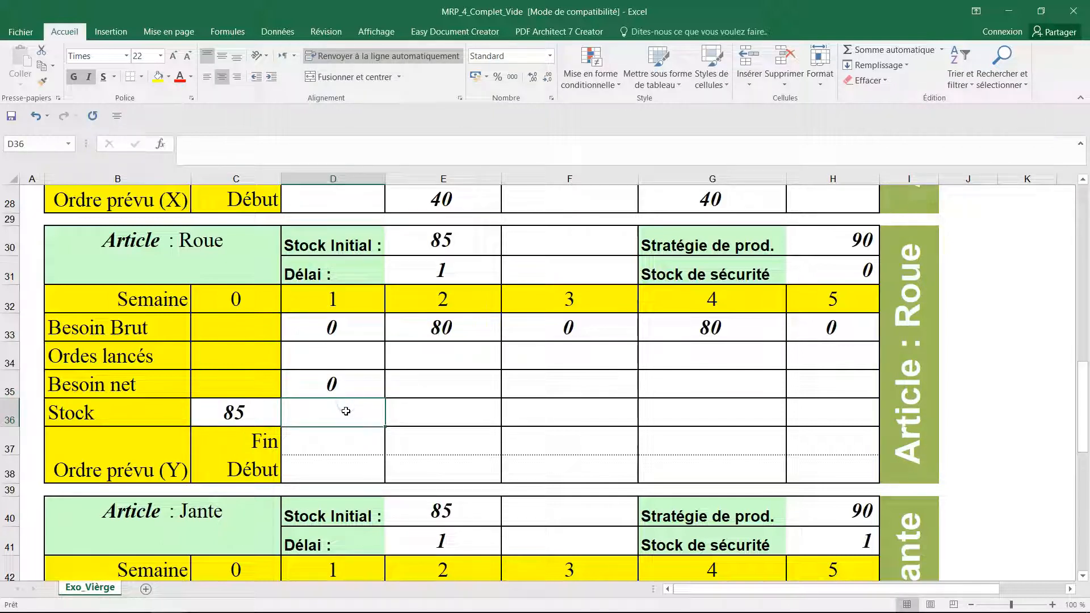
pyautogui.write('85')
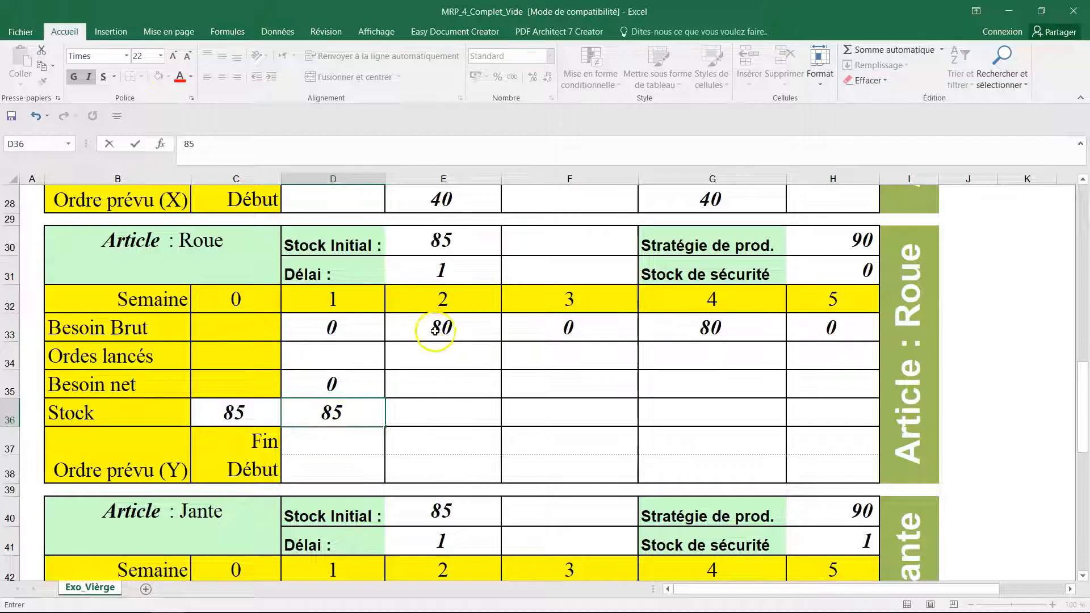
# - Fill in weeks 2 and 3 of the Roue table, each with a net requirement of 0 and a stock of 5
pyautogui.click(433, 388)
pyautogui.write('0')
pyautogui.click(438, 410)
pyautogui.write('5')
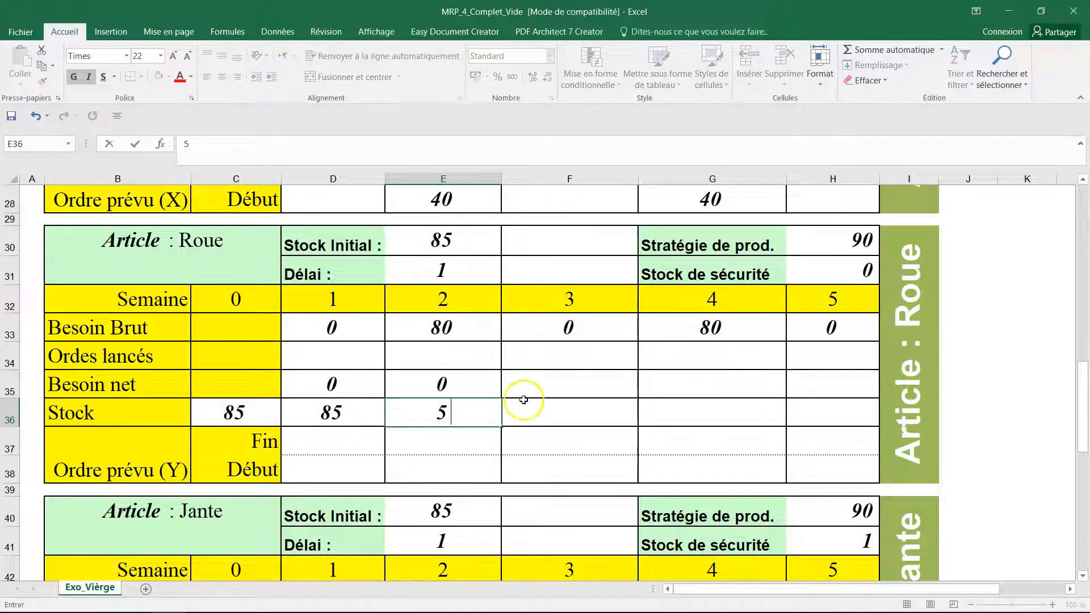
pyautogui.click(549, 377)
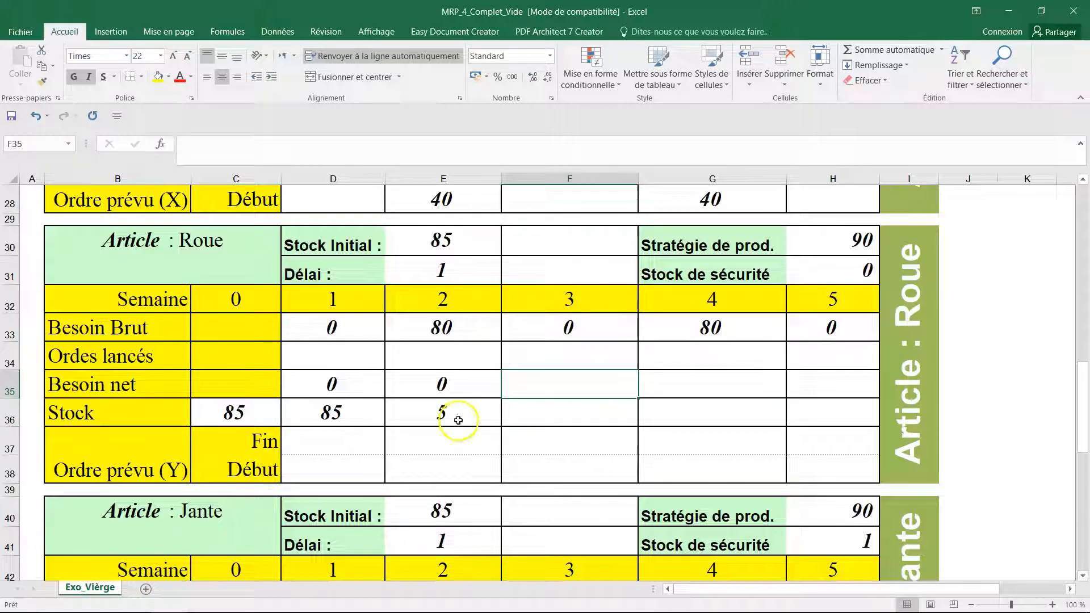
pyautogui.click(566, 379)
pyautogui.write('0')
pyautogui.click(564, 417)
pyautogui.write('5')
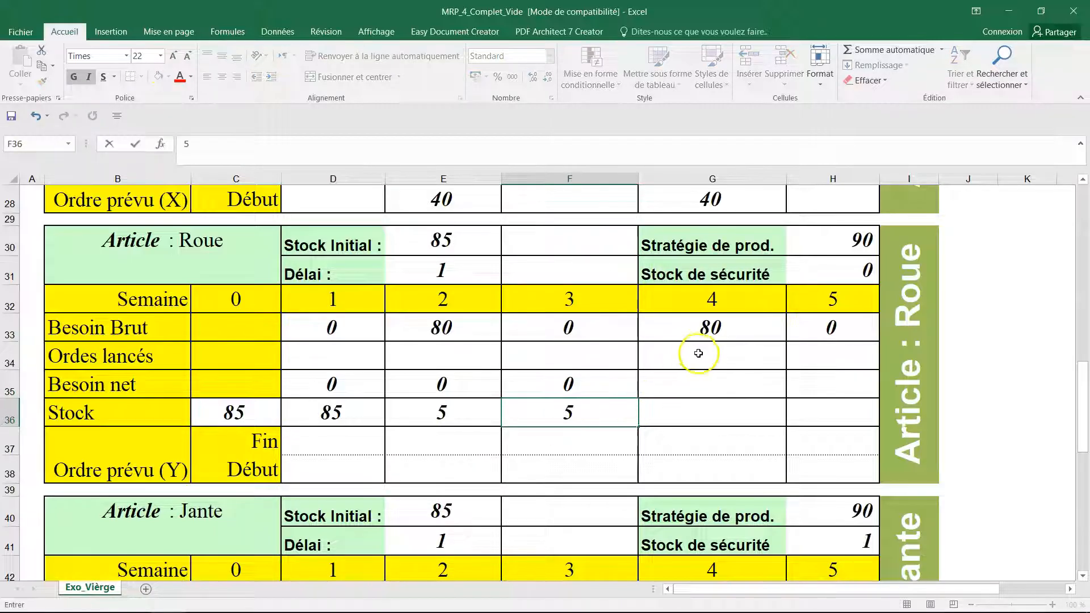
# - Enter 75 as the Roue week 4 net requirement and plan an order of 90 ending in week 4 and starting in week 3
pyautogui.click(707, 379)
pyautogui.write('75')
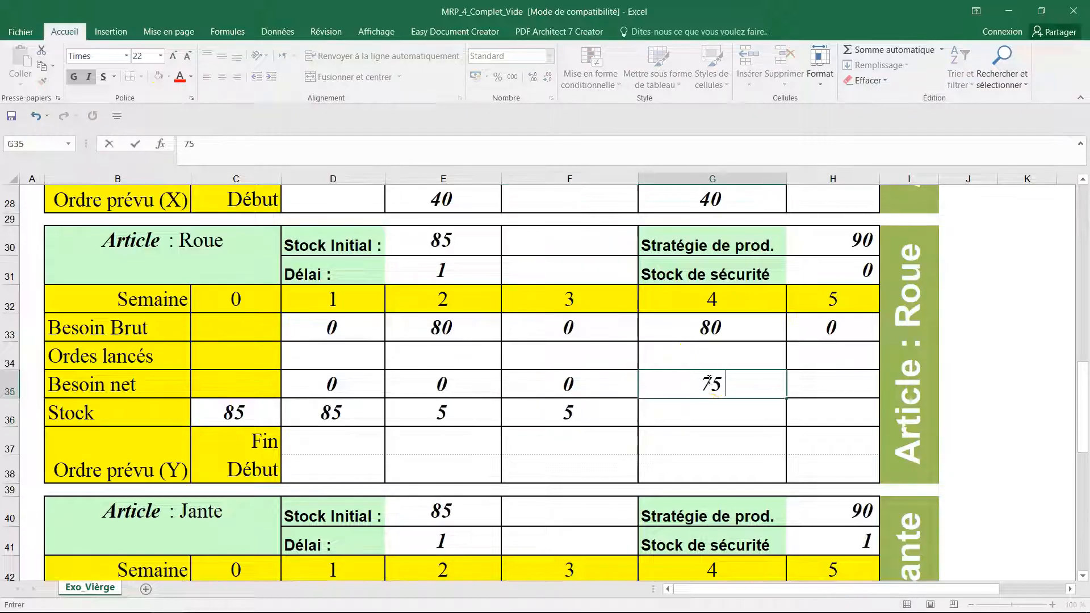
pyautogui.click(709, 449)
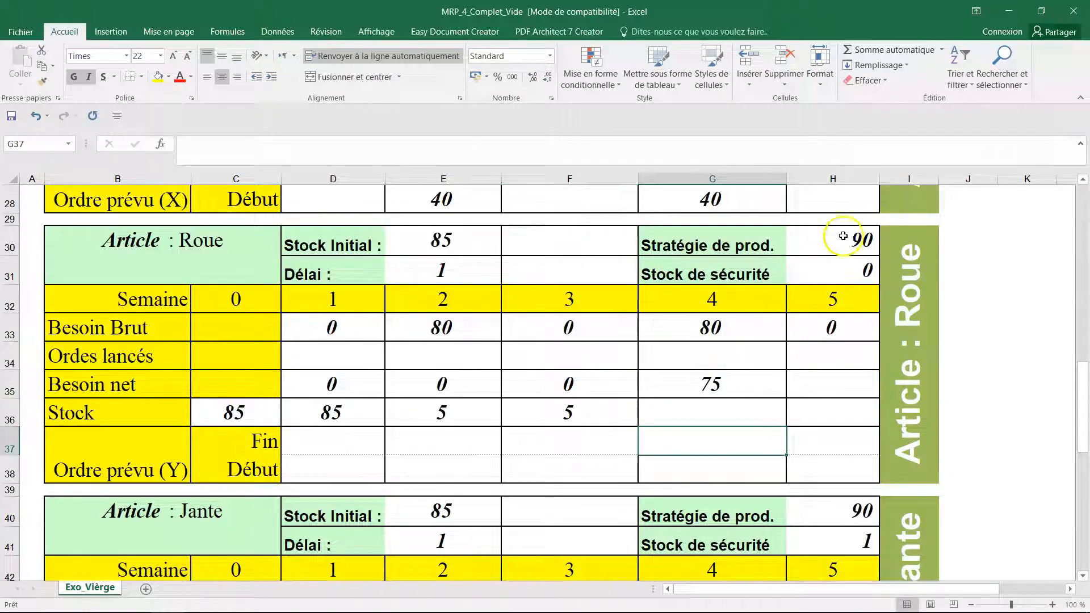
pyautogui.write('9')
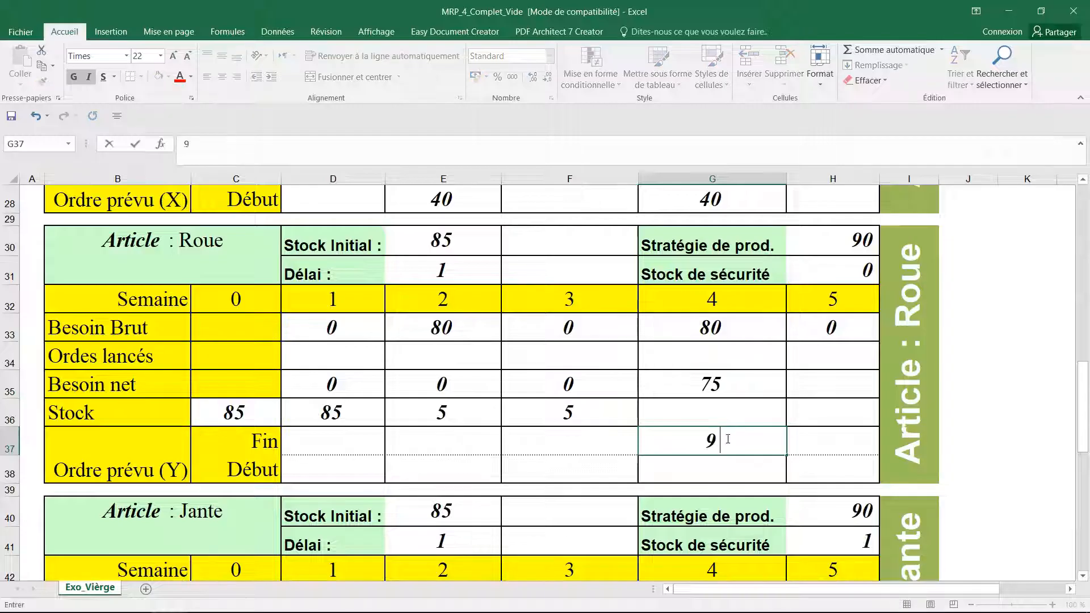
pyautogui.write('1')
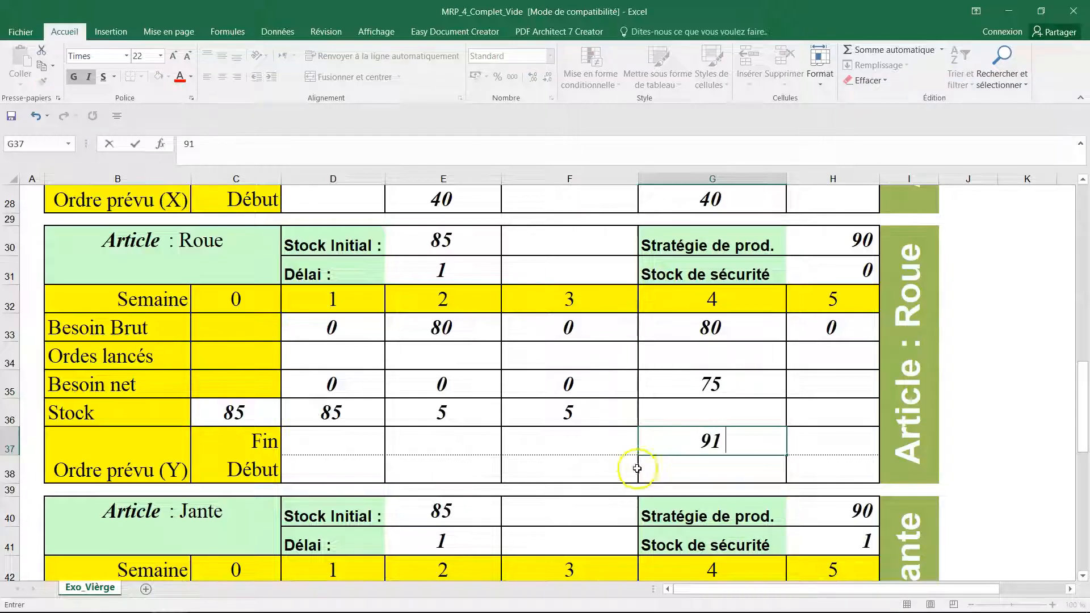
pyautogui.press('BackSpace')
pyautogui.write('0')
pyautogui.click(608, 469)
pyautogui.write('90')
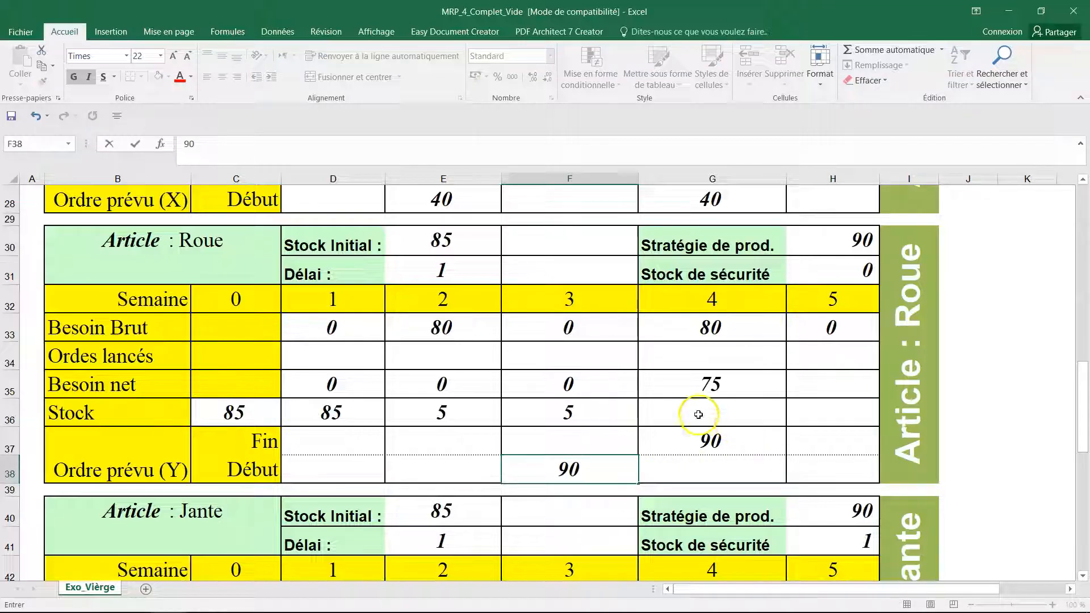
# - Calculate the Roue week 4 stock as planned order plus previous stock minus gross requirement, using =G37+F36-G33
pyautogui.click(698, 415)
pyautogui.write('=')
pyautogui.click(717, 438)
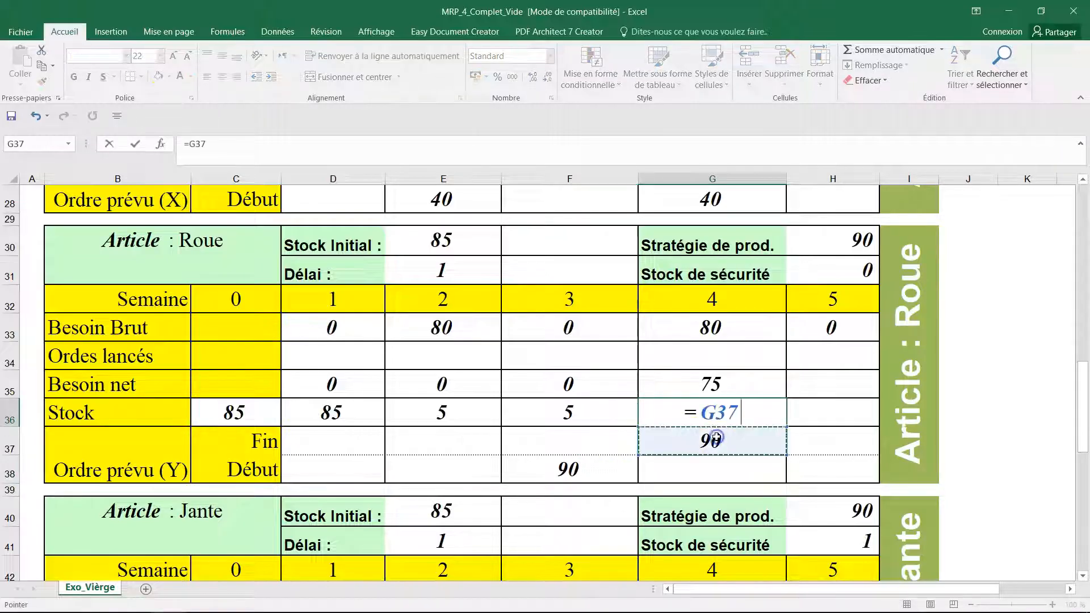
pyautogui.write('+')
pyautogui.click(598, 410)
pyautogui.write('-')
pyautogui.click(704, 328)
pyautogui.press('Return')
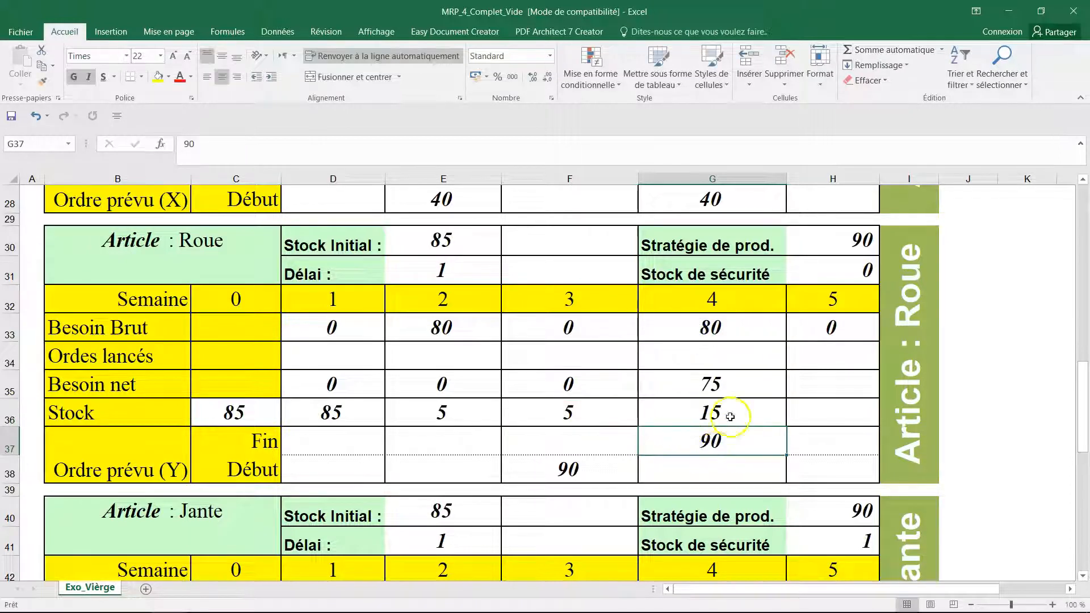
# - Fill in week 5 of the Roue table with a net requirement of 0 and a stock of 15
pyautogui.click(821, 385)
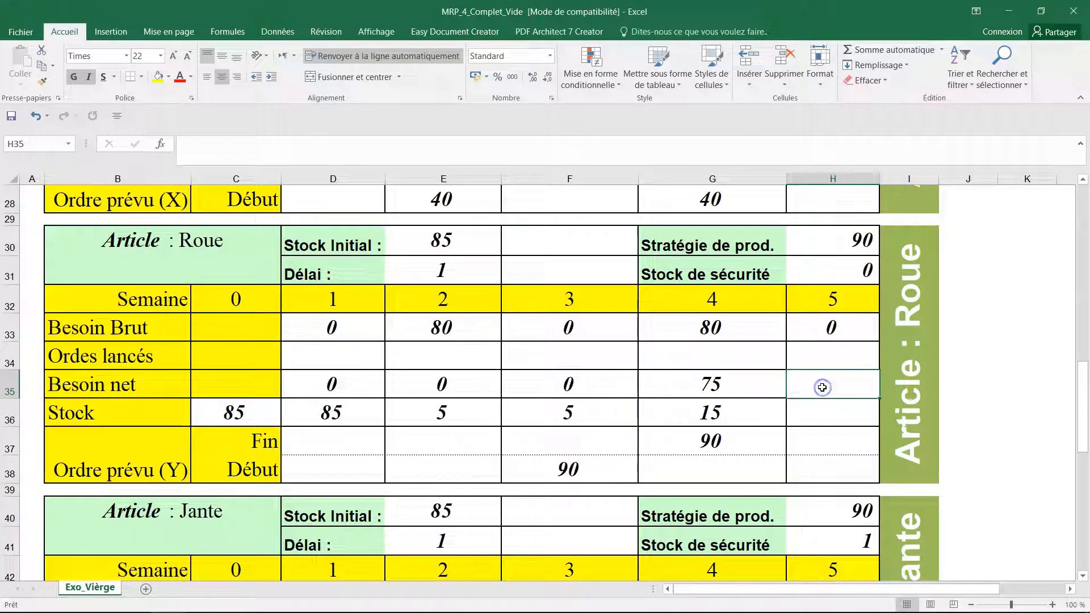
pyautogui.write('0')
pyautogui.click(826, 415)
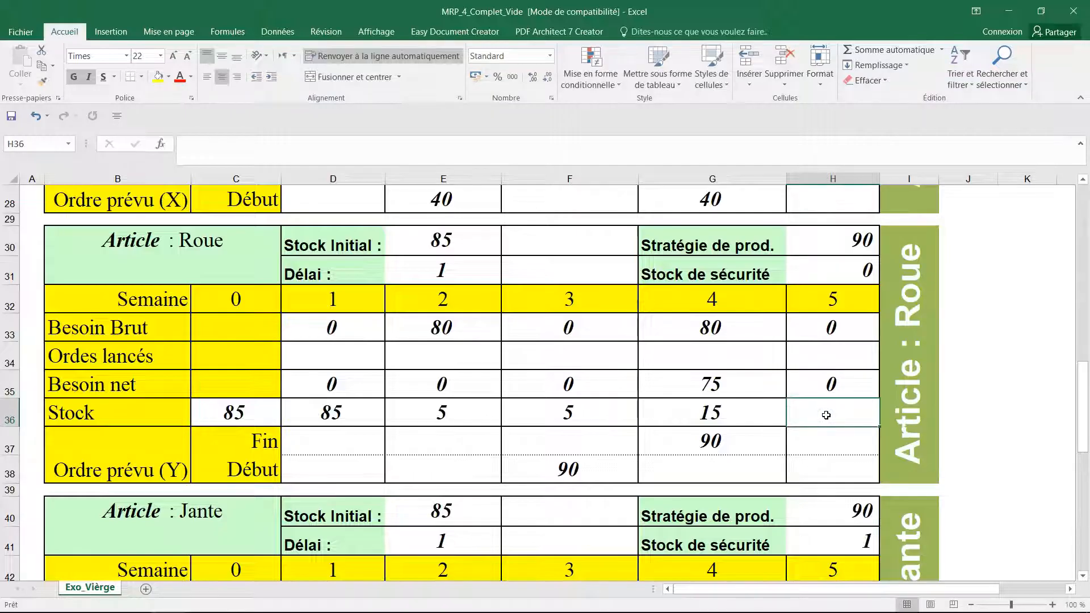
pyautogui.write('15')
pyautogui.click(670, 425)
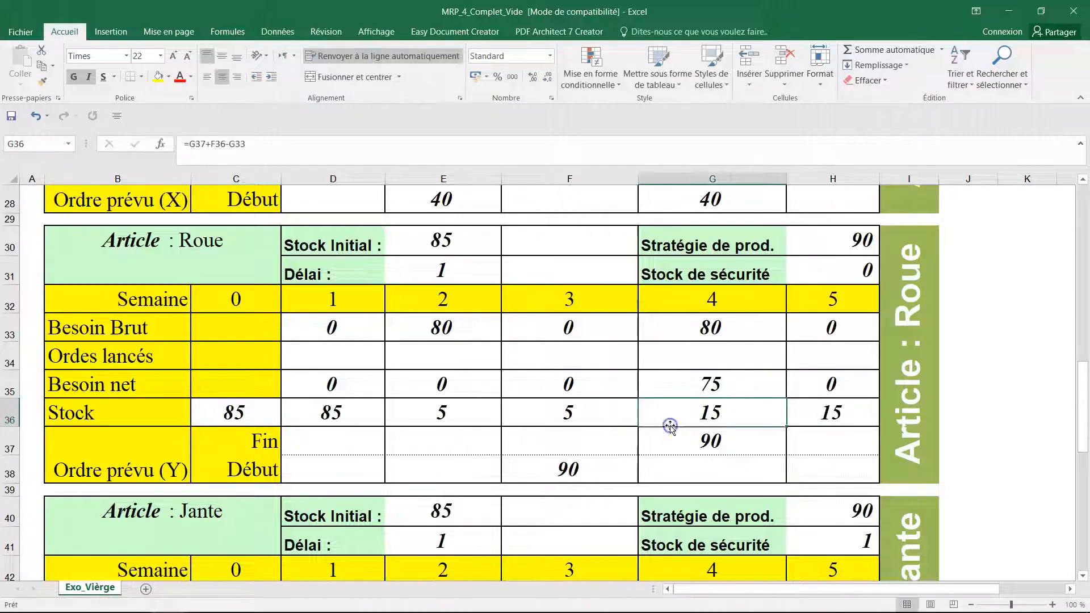
# - Review the product structure for the number of Jantes per Roue and check the start row of the Roue planned orders
pyautogui.scroll(-2, 670, 426)
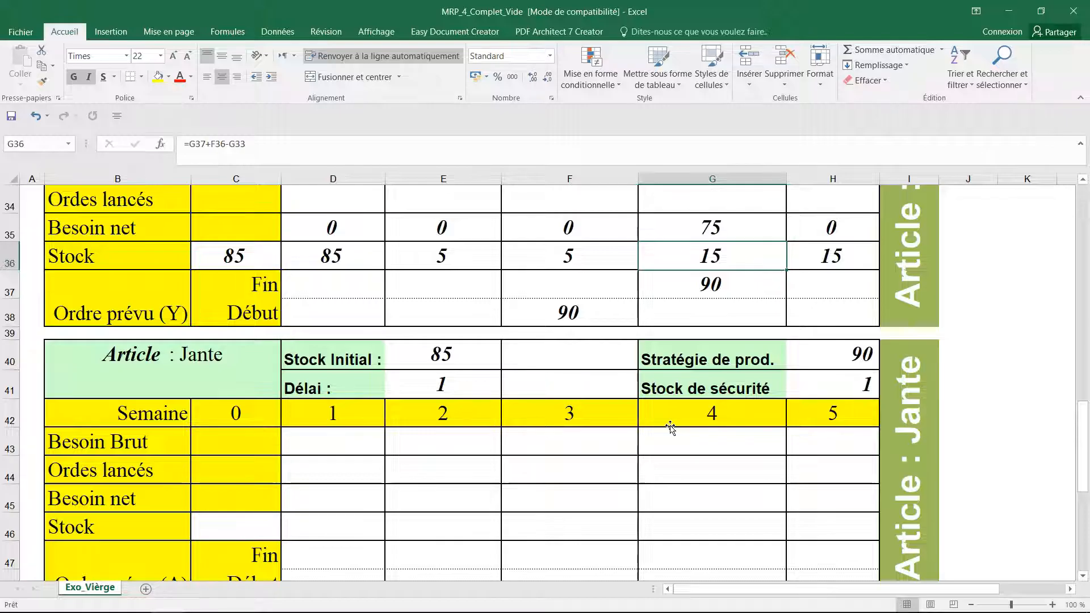
pyautogui.scroll(-1, 670, 427)
pyautogui.scroll(5, 670, 427)
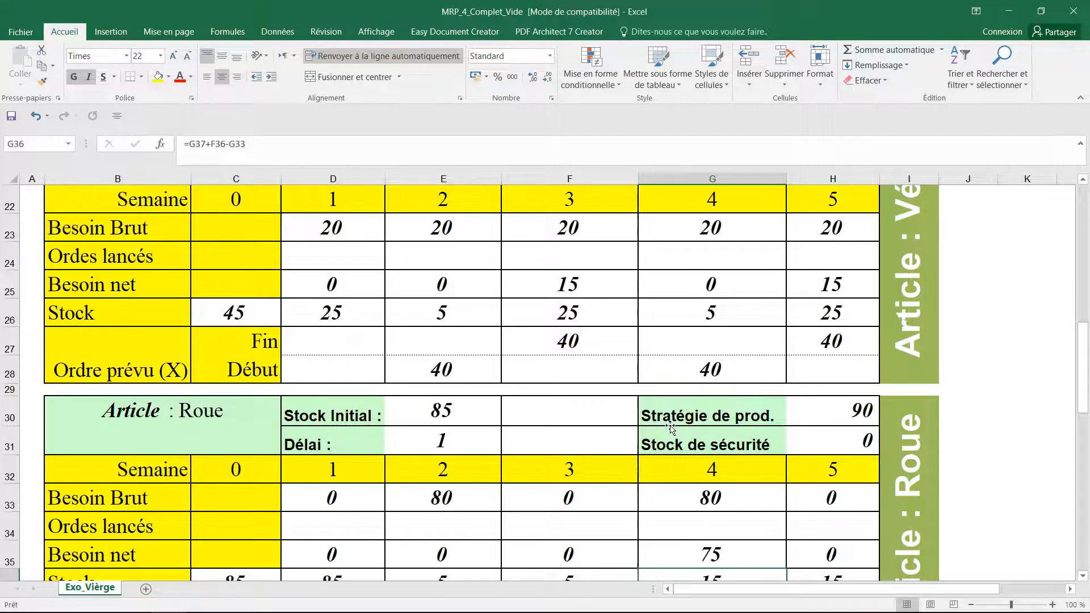
pyautogui.scroll(7, 669, 427)
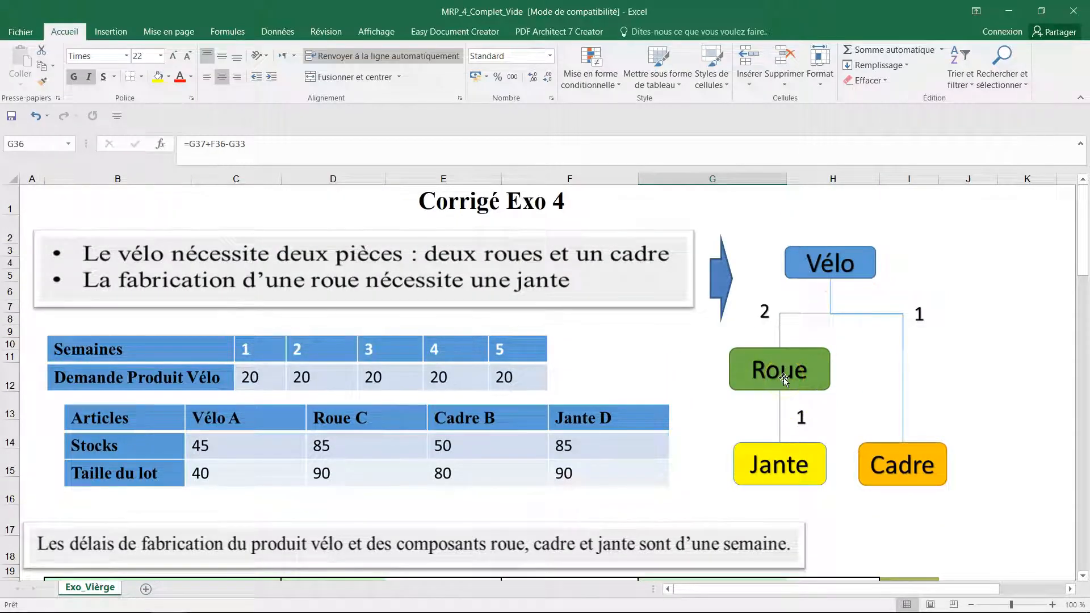
pyautogui.scroll(-2, 784, 377)
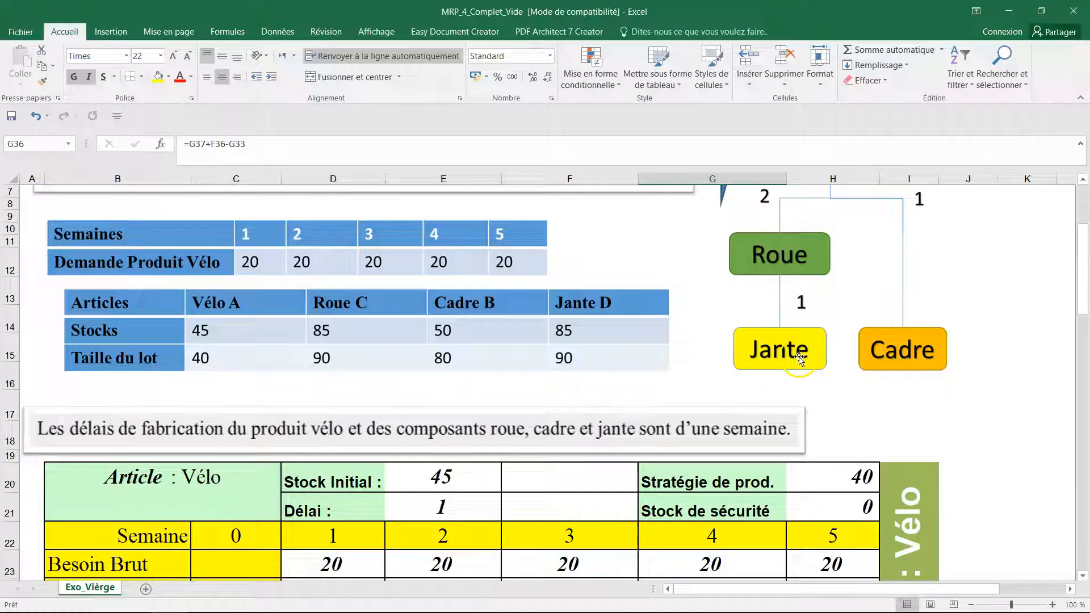
pyautogui.scroll(-8, 640, 328)
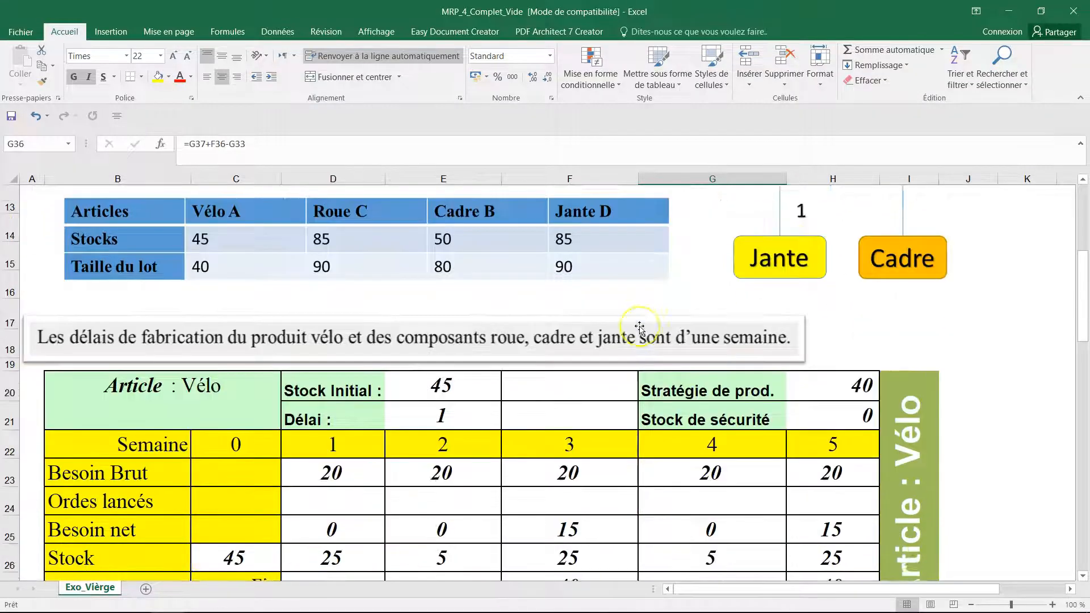
pyautogui.moveTo(341, 397); pyautogui.dragTo(834, 407)
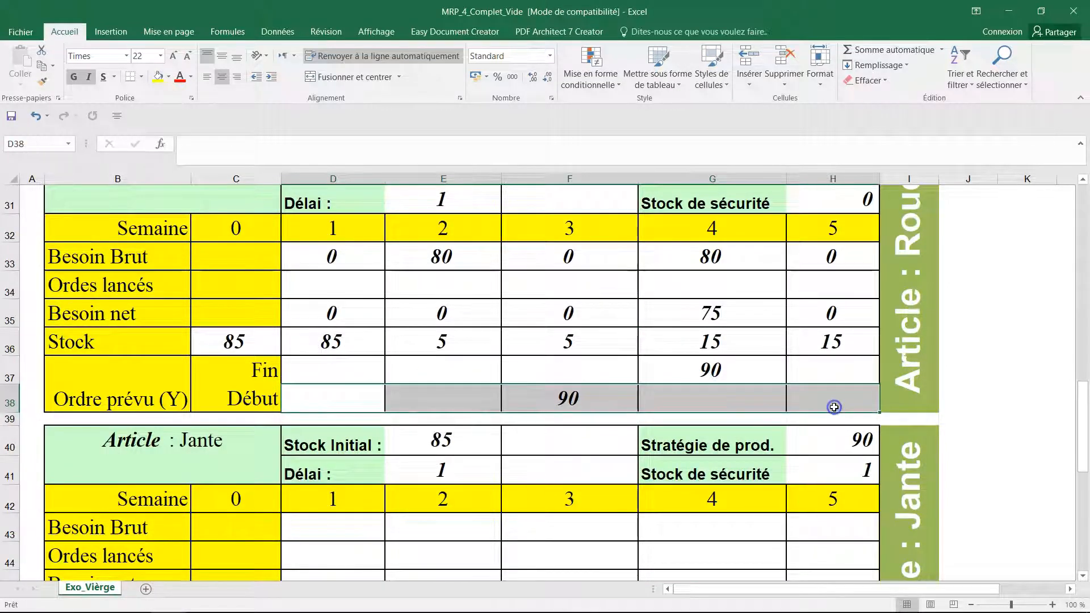
pyautogui.scroll(-1, 816, 402)
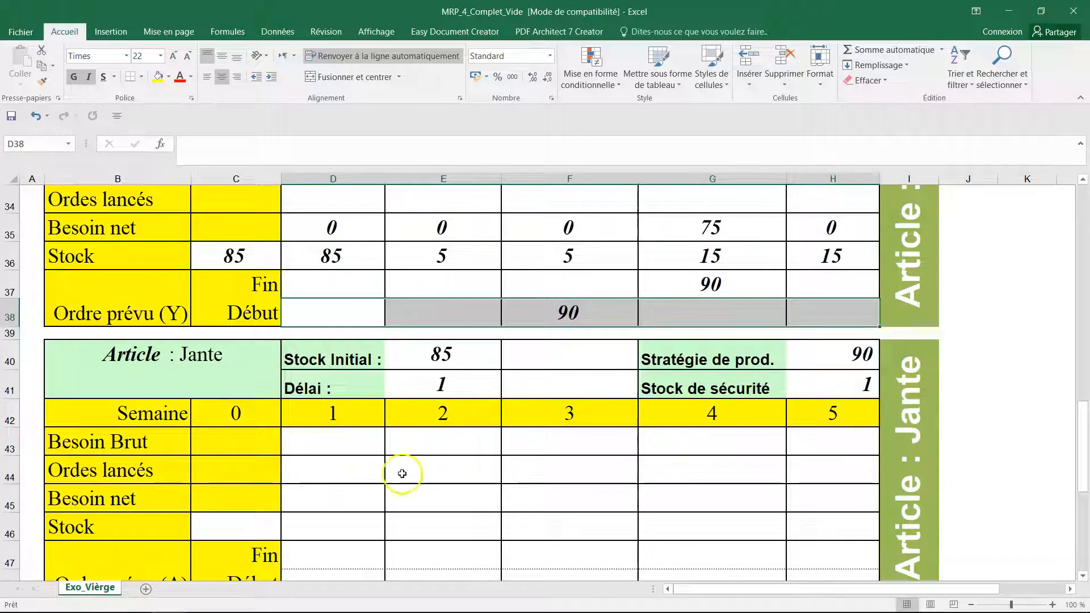
# - Calculate the Jante week 1 gross requirement from the Roue order start with =D38*1 and copy the formula across weeks 2 to 5
pyautogui.click(339, 451)
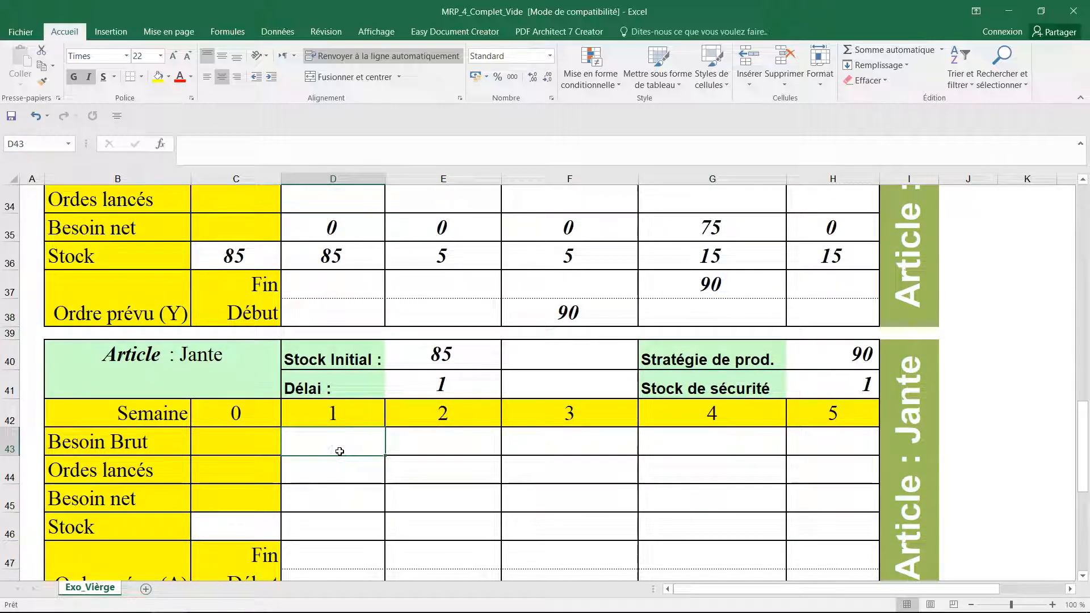
pyautogui.write('=')
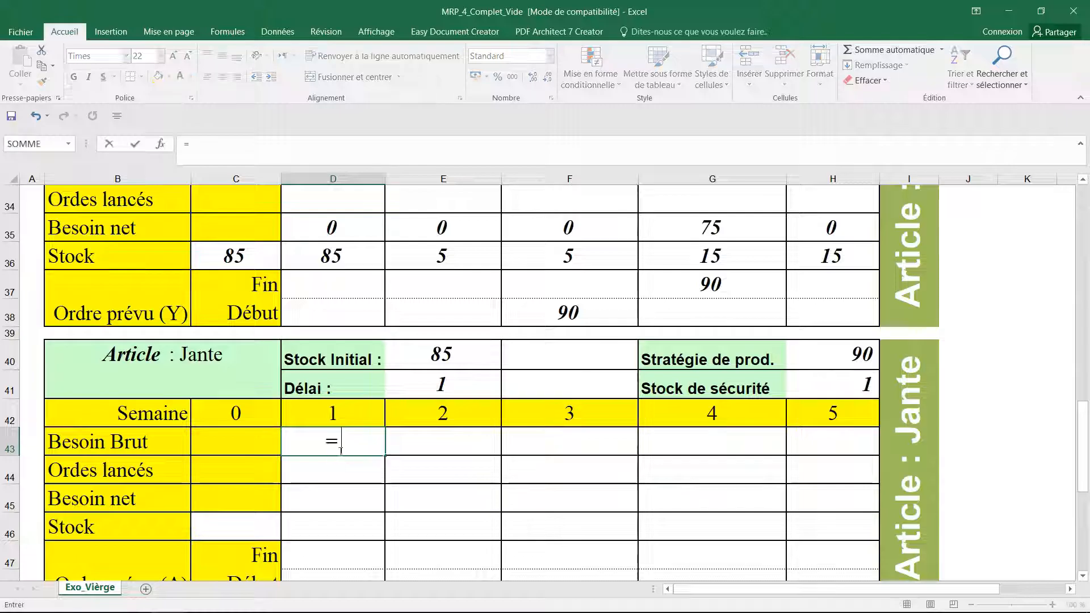
pyautogui.click(334, 315)
pyautogui.write('*1')
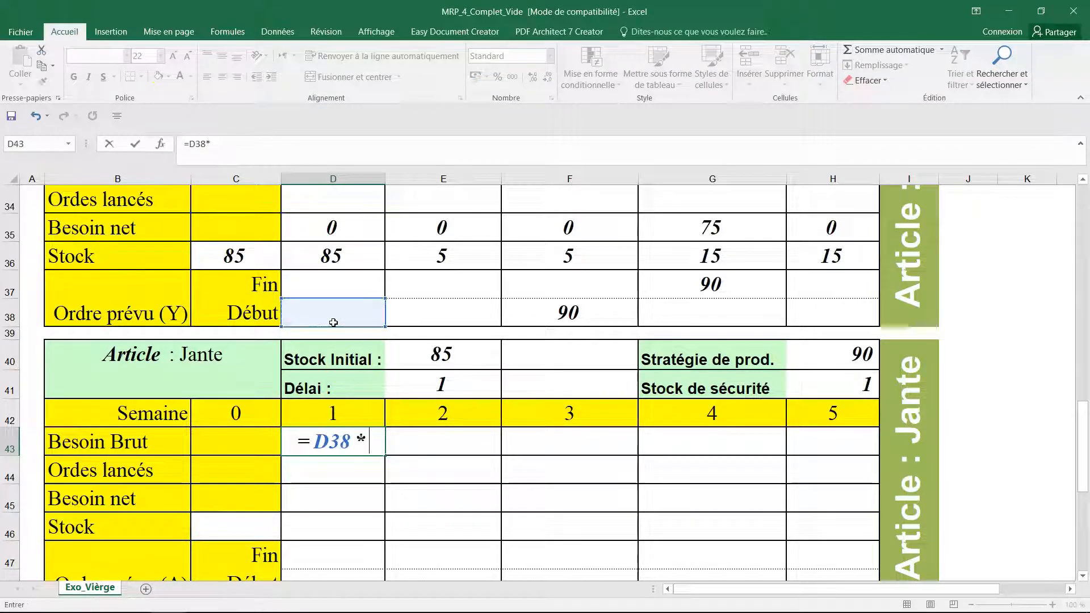
pyautogui.press('Return')
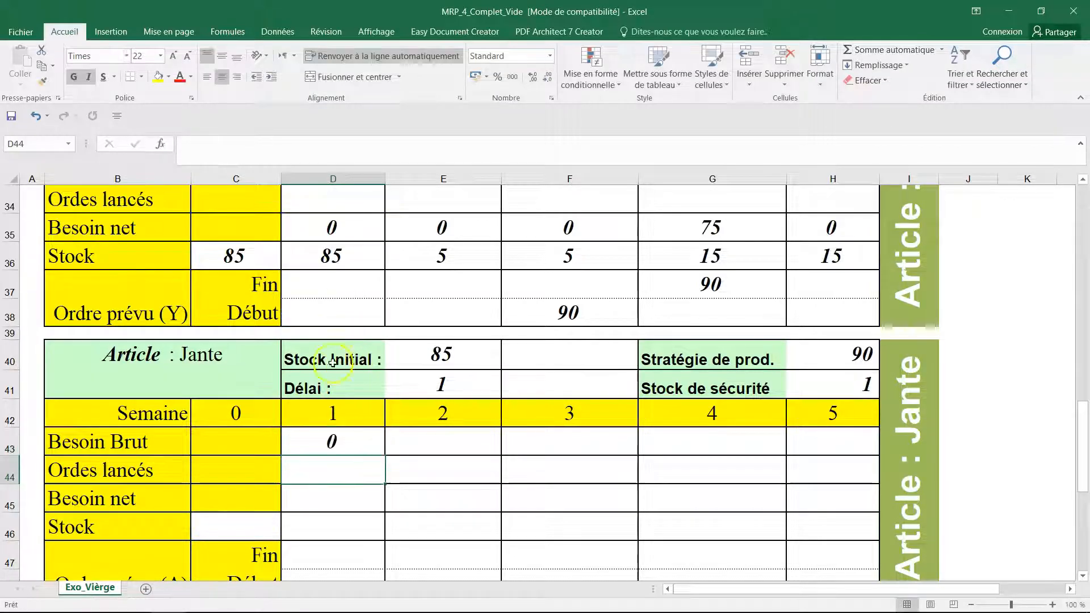
pyautogui.click(369, 443)
pyautogui.moveTo(385, 455); pyautogui.dragTo(878, 445)
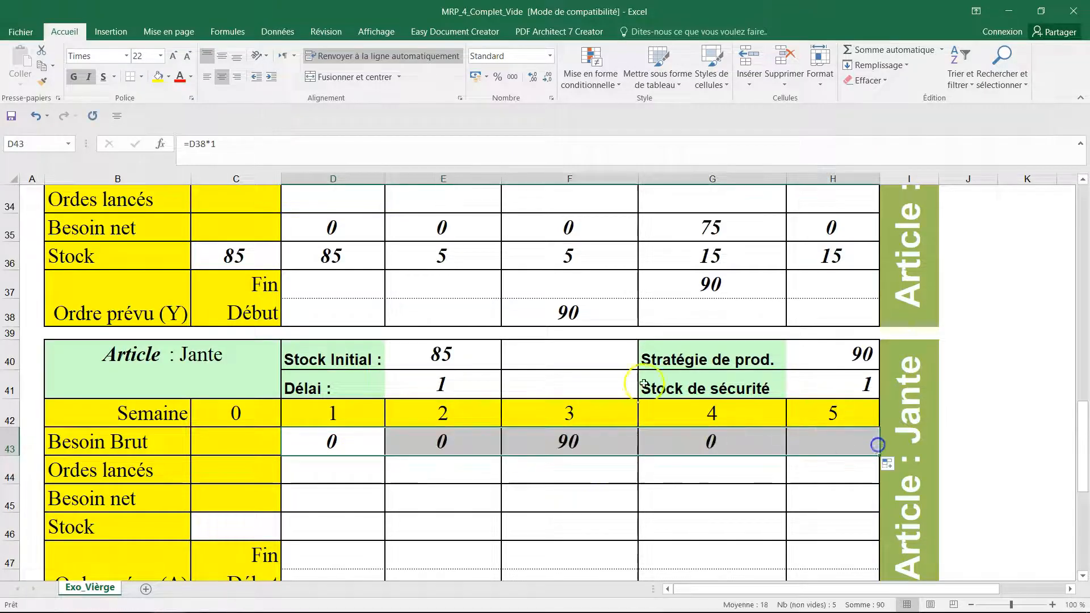
pyautogui.click(574, 442)
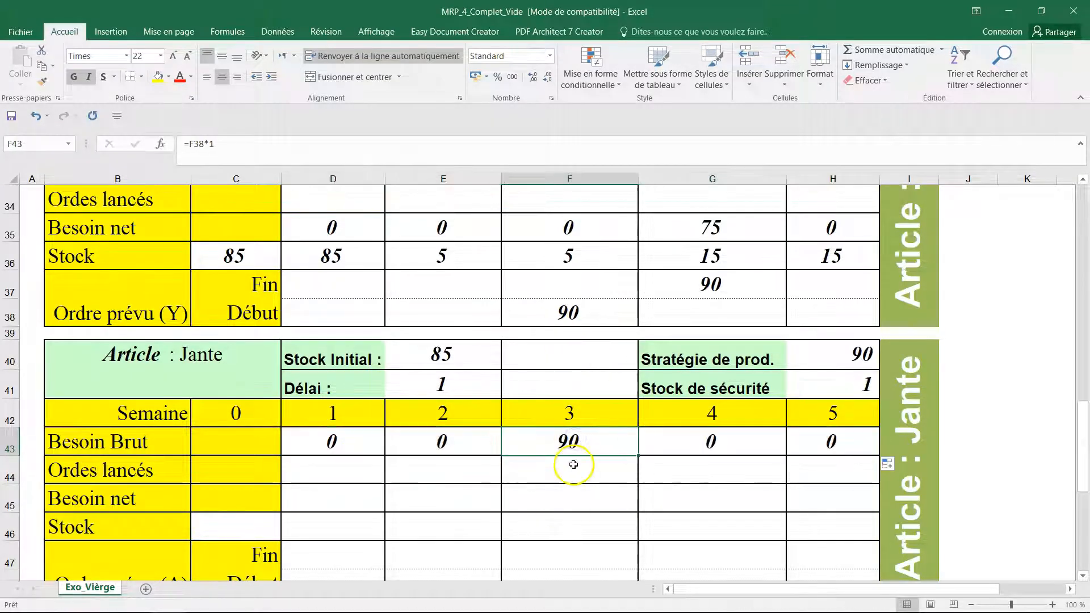
# - Enter 85 as the Jante week 0 stock and fill in week 1 with a net requirement of 0 and a stock of 85
pyautogui.scroll(-1, 573, 464)
pyautogui.click(241, 448)
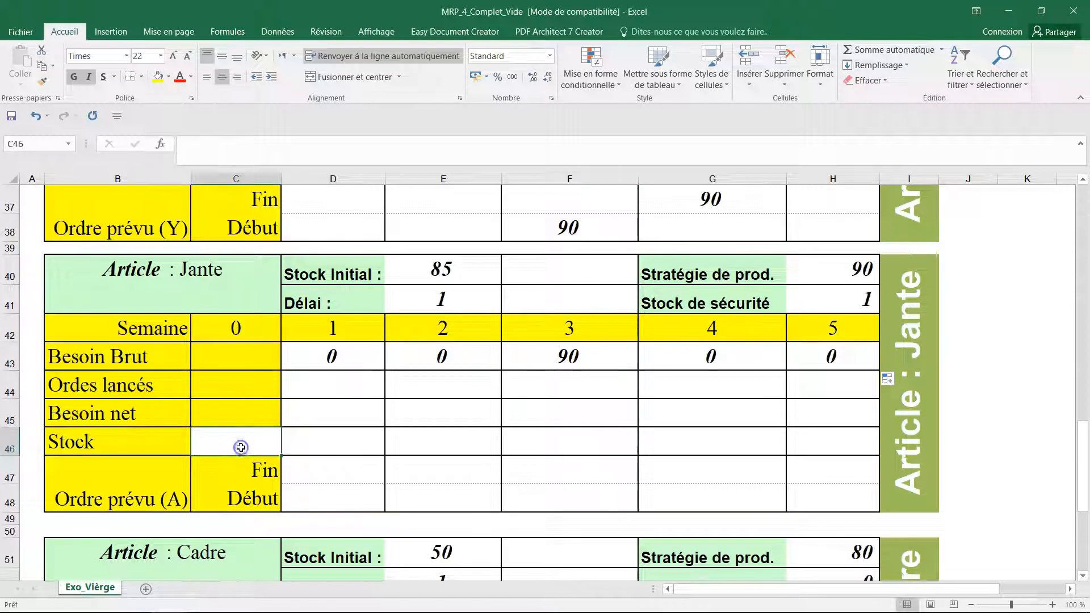
pyautogui.write('85')
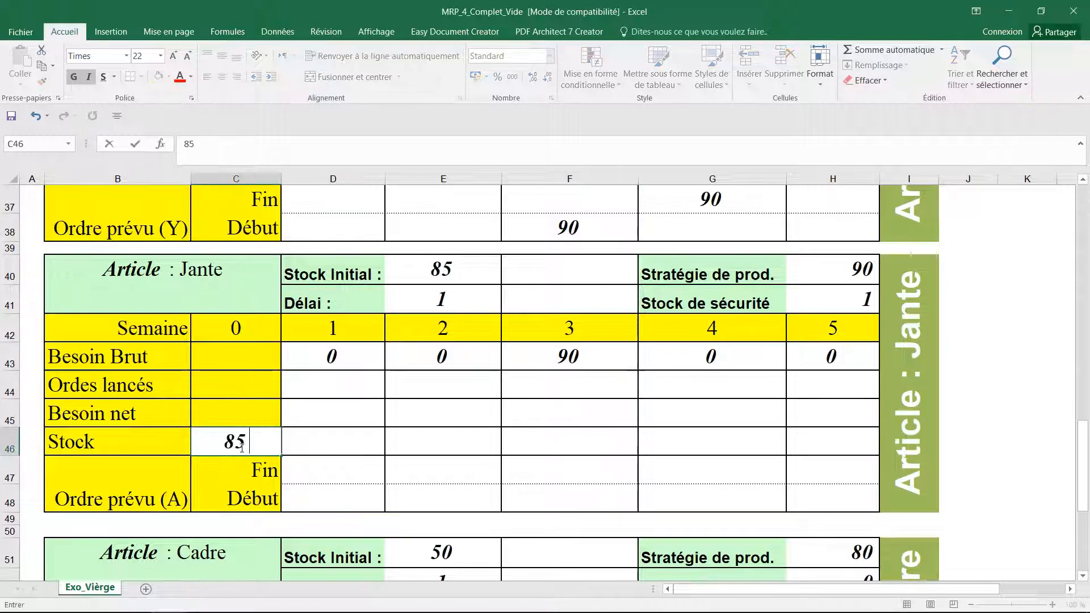
pyautogui.click(341, 443)
pyautogui.click(341, 418)
pyautogui.write('0')
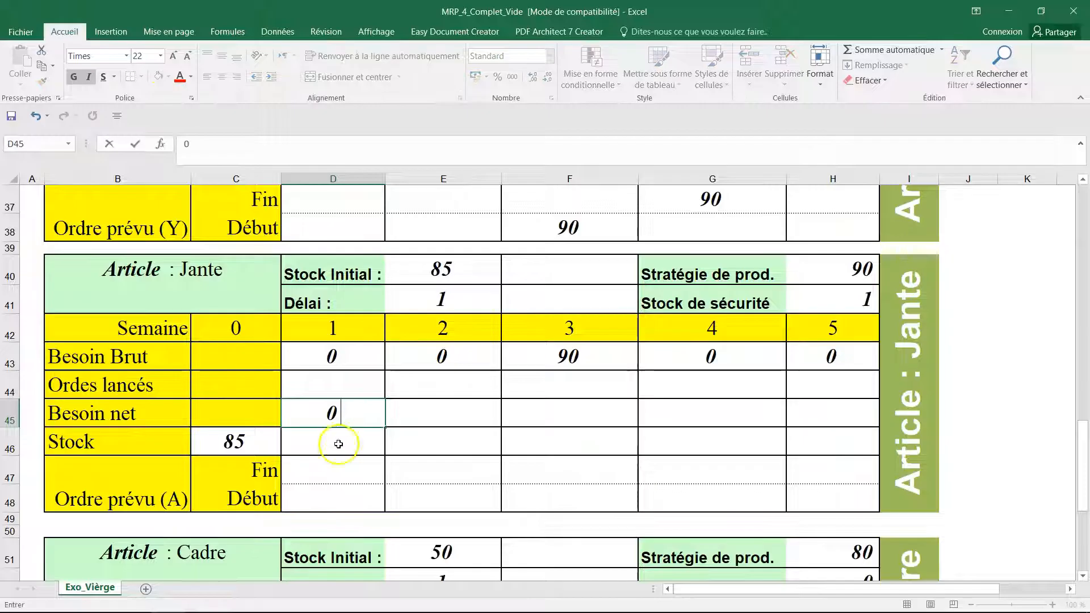
pyautogui.click(337, 447)
pyautogui.write('85')
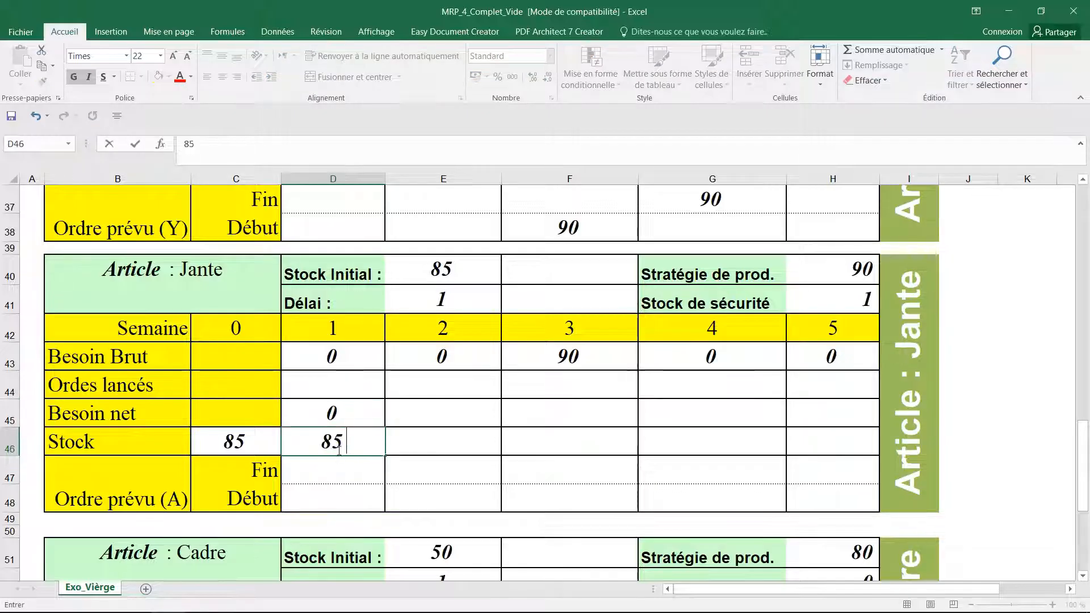
# - Fill in week 2 of the Jante table with a net requirement of 0 and a stock of 85
pyautogui.click(430, 411)
pyautogui.write('0')
pyautogui.click(435, 432)
pyautogui.write('85')
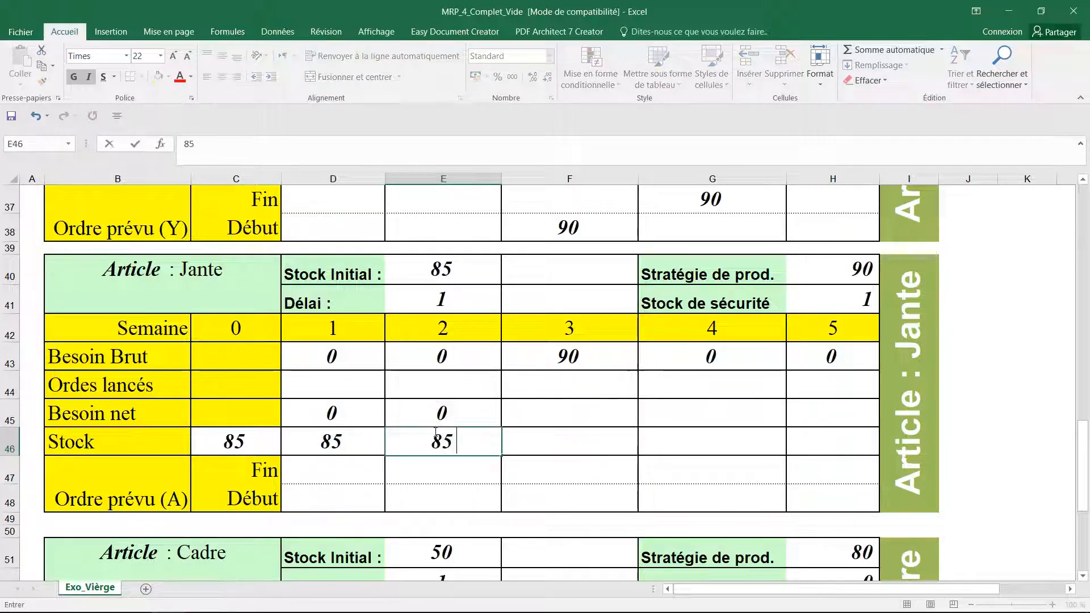
# - Enter 5 as the Jante week 3 net requirement and plan an order of 90 ending in week 3 and starting in week 2
pyautogui.click(549, 409)
pyautogui.click(562, 413)
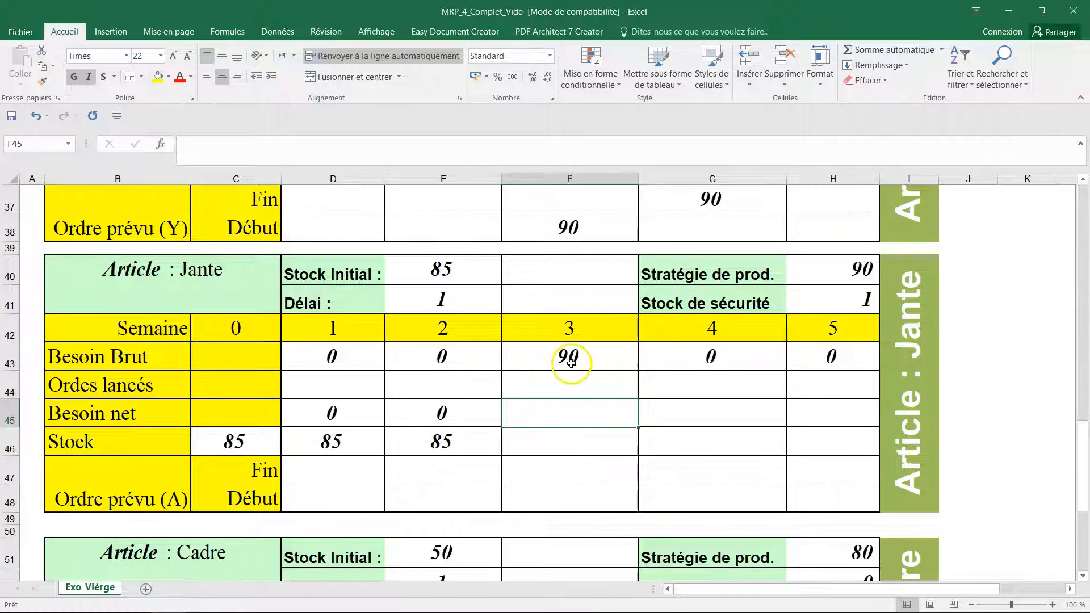
pyautogui.write('5')
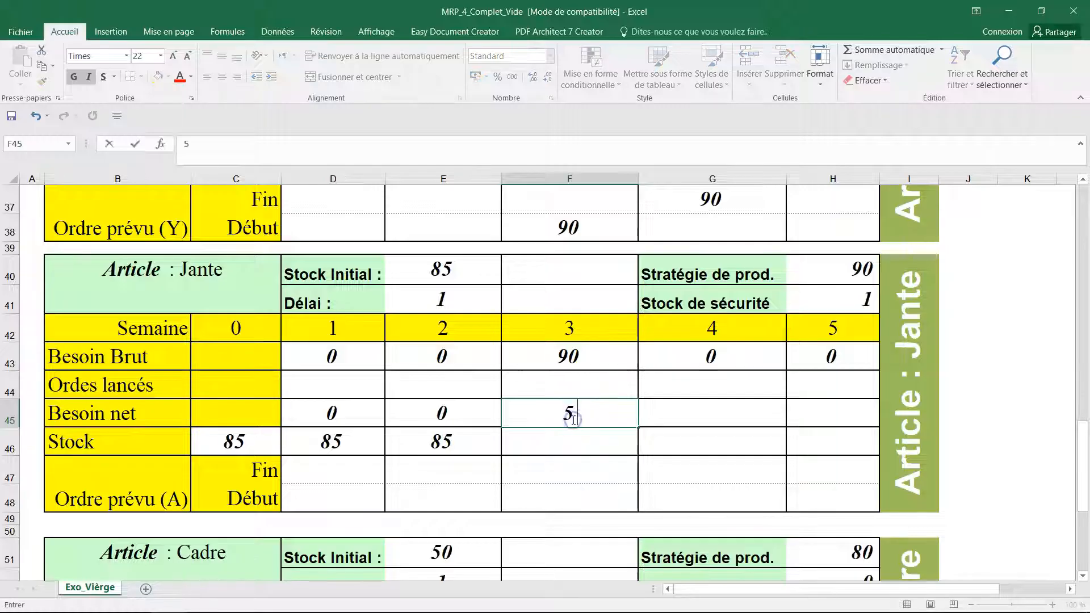
pyautogui.click(569, 474)
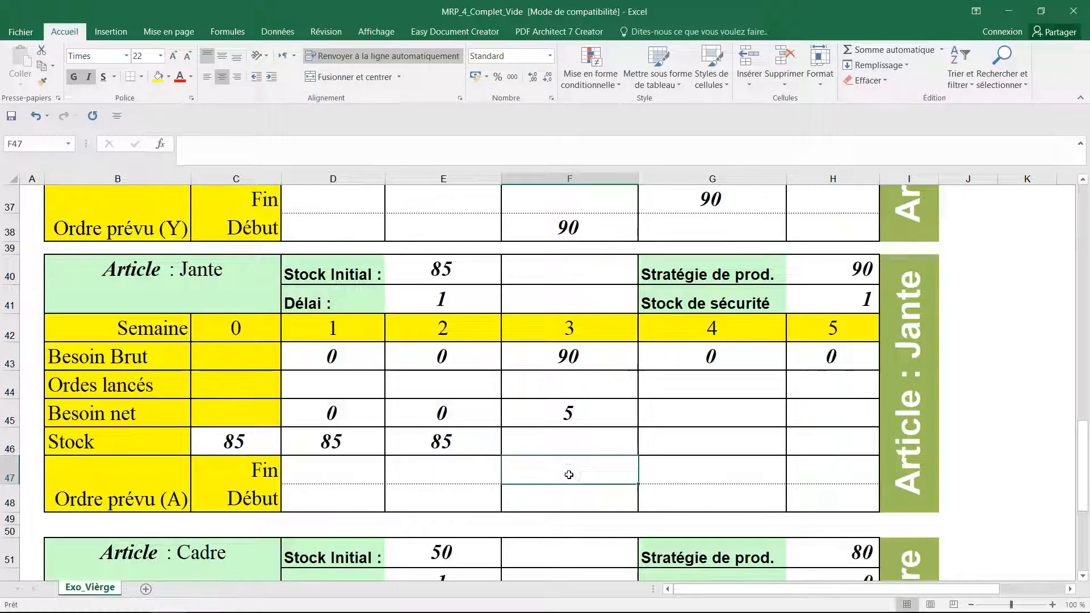
pyautogui.write('90')
pyautogui.click(468, 497)
pyautogui.write('90')
# - Calculate the Jante week 3 stock as planned order plus previous stock minus gross requirement, using =F47+E46-F43
pyautogui.click(563, 446)
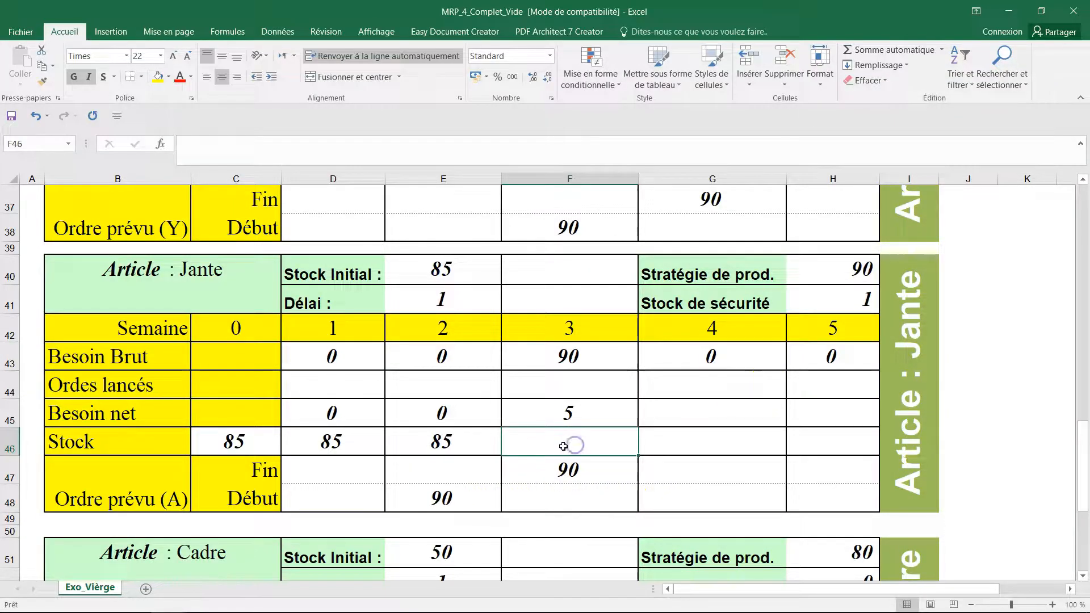
pyautogui.write('=')
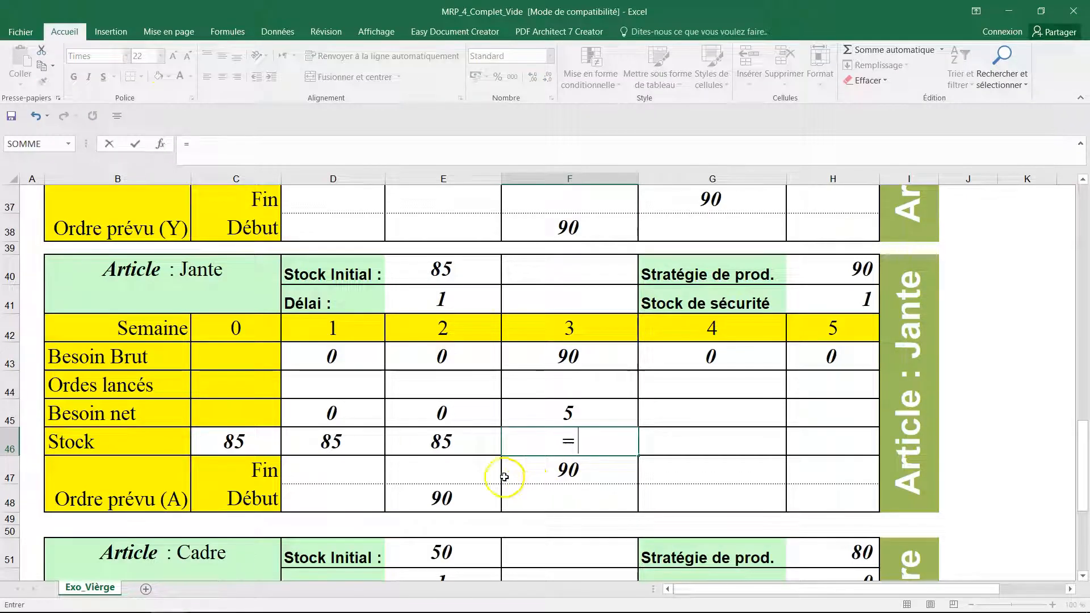
pyautogui.click(571, 466)
pyautogui.write('+')
pyautogui.click(427, 445)
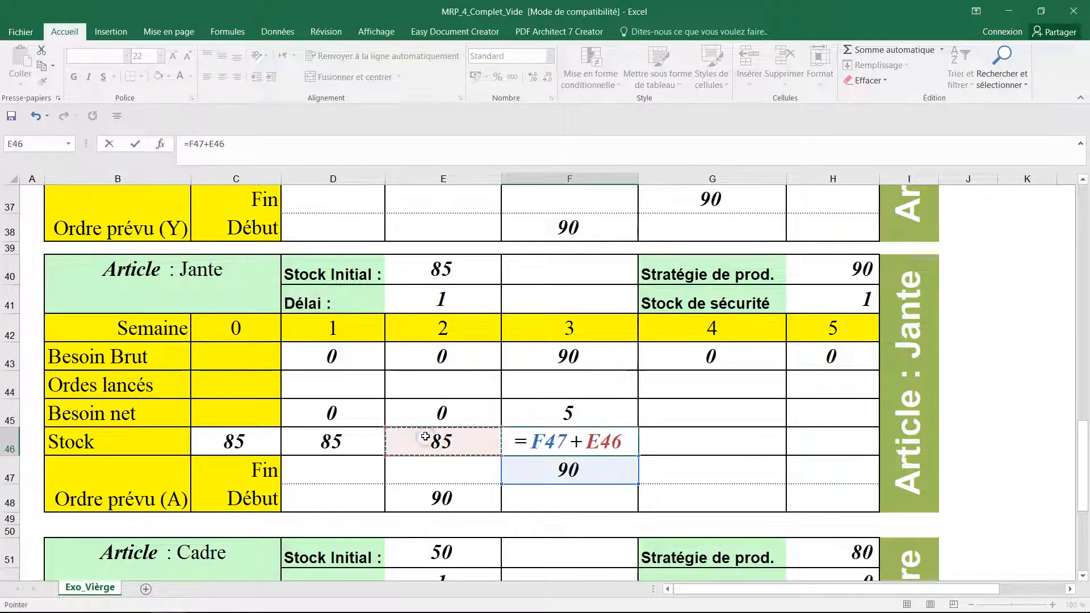
pyautogui.write('-')
pyautogui.click(560, 355)
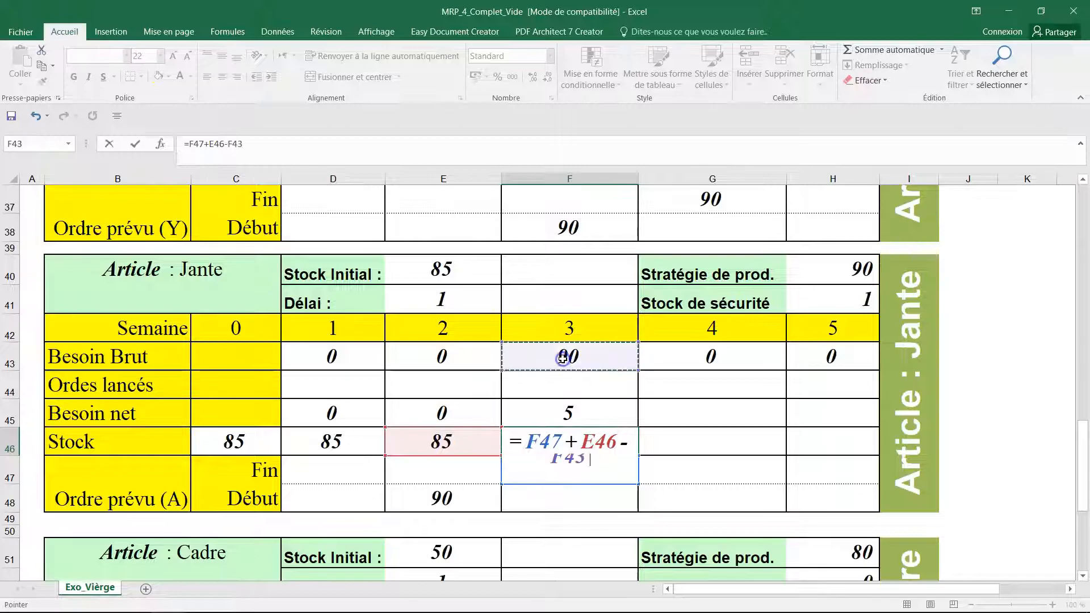
pyautogui.press('Return')
pyautogui.click(569, 444)
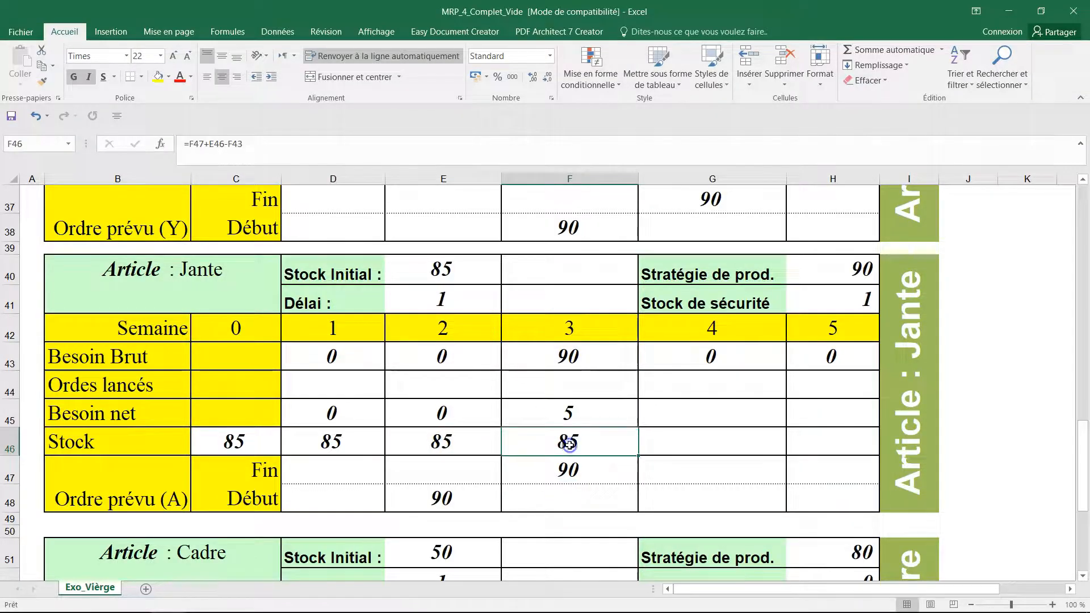
# - Fill in week 4 of the Jante table with a net requirement of 0 and a stock of 85
pyautogui.click(717, 408)
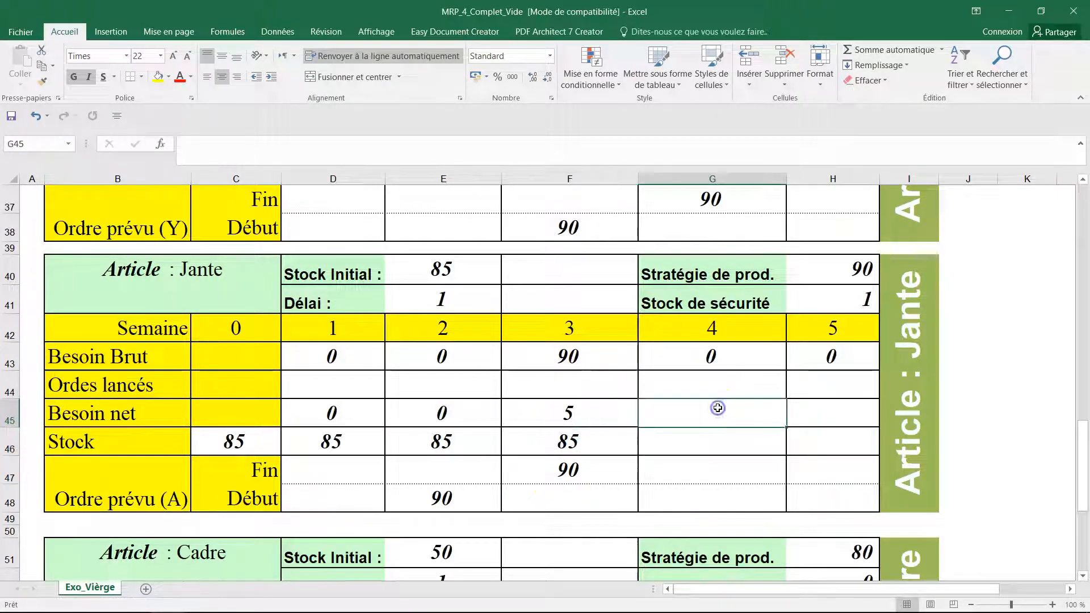
pyautogui.write('0')
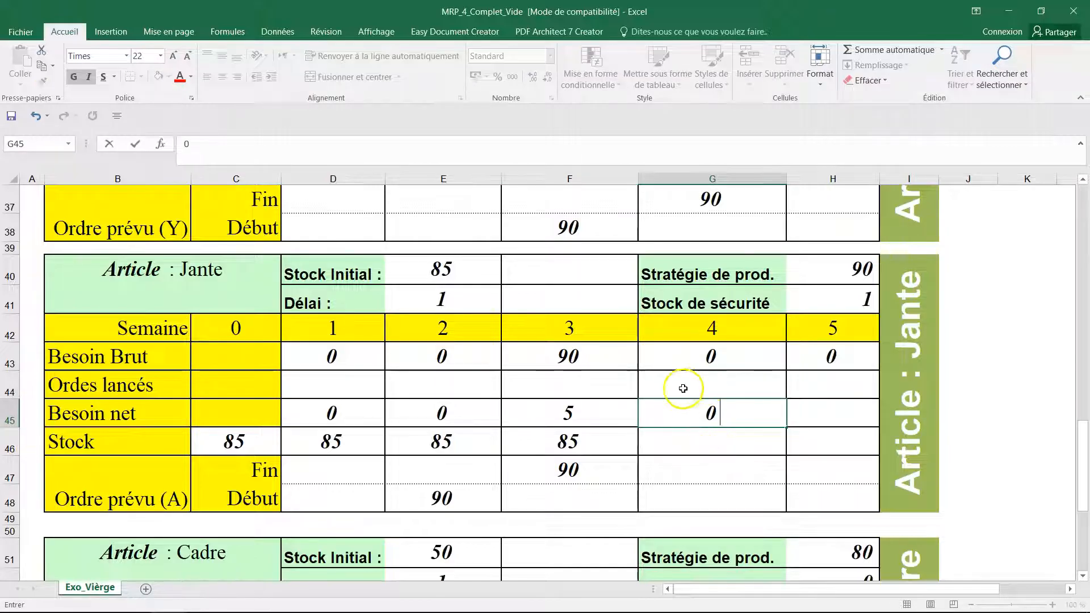
pyautogui.click(583, 432)
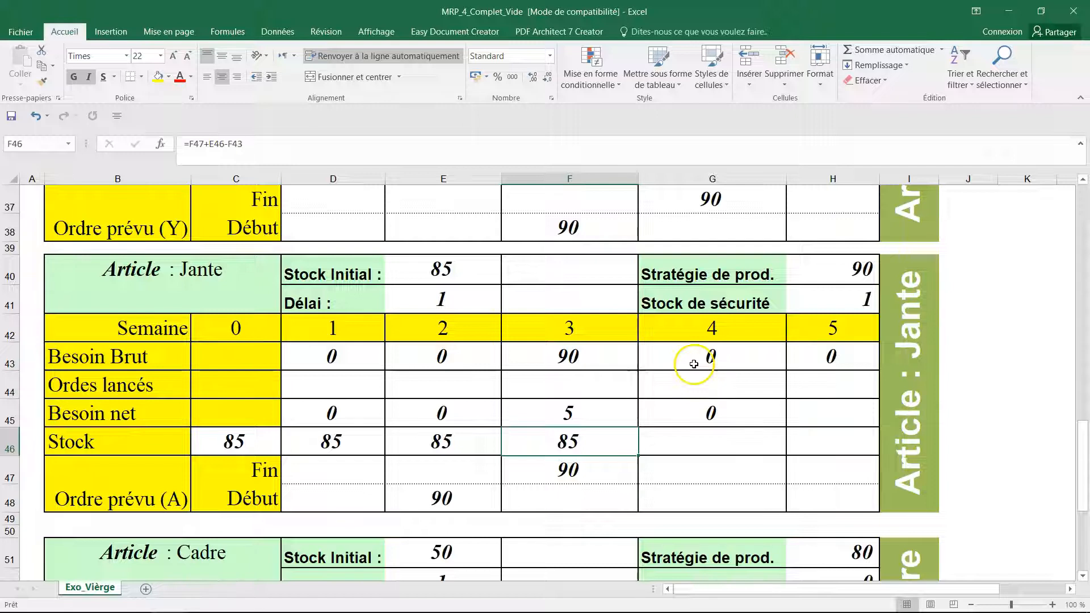
pyautogui.click(695, 421)
pyautogui.click(700, 445)
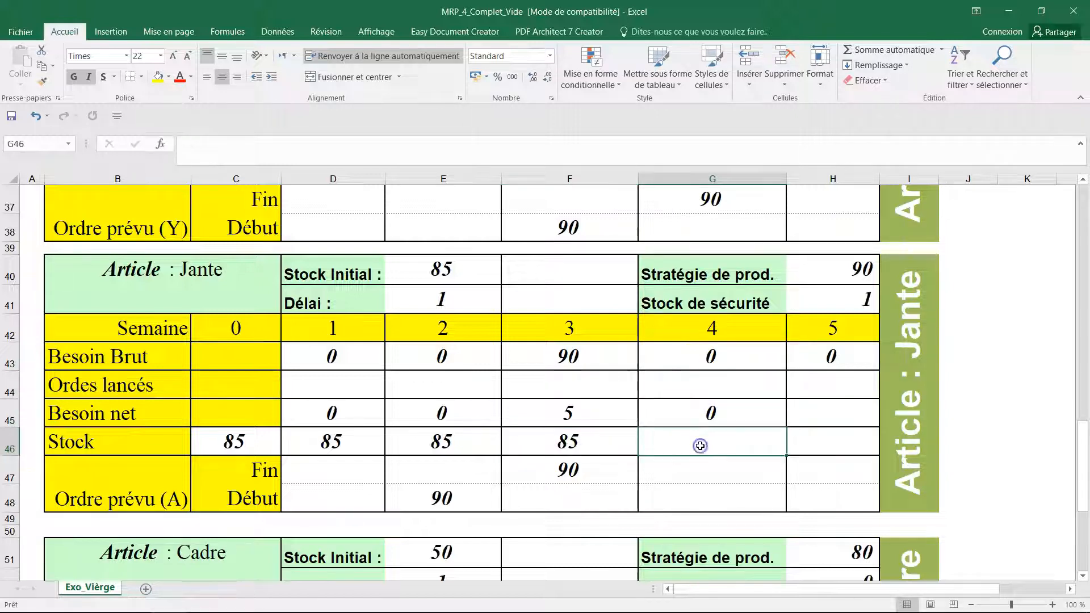
pyautogui.write('85')
# - Fill in week 5 of the Jante table with a net requirement of 0 and a stock of 85
pyautogui.click(800, 444)
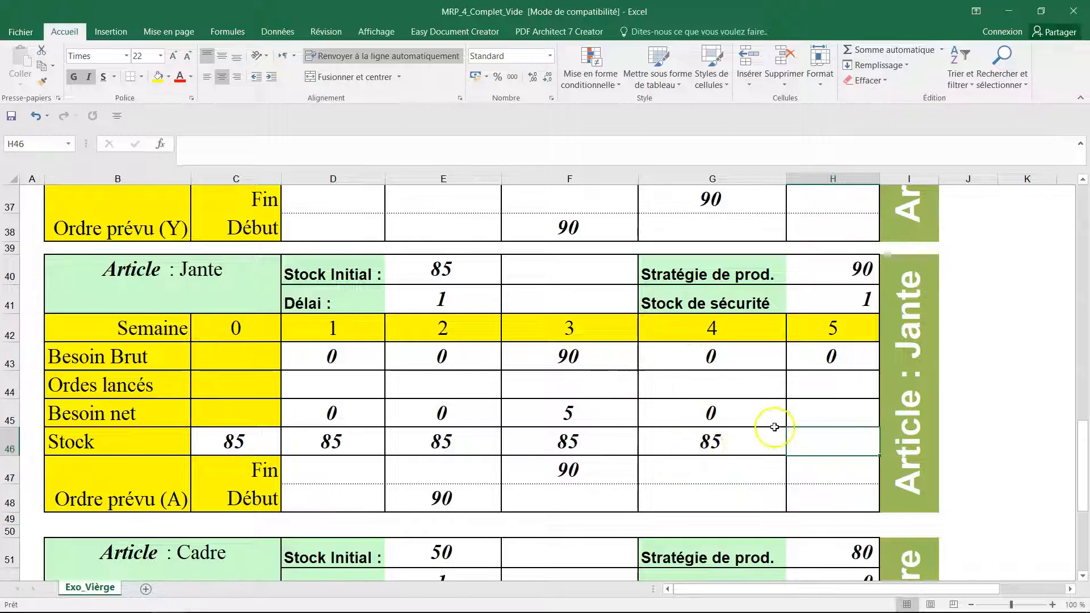
pyautogui.click(831, 412)
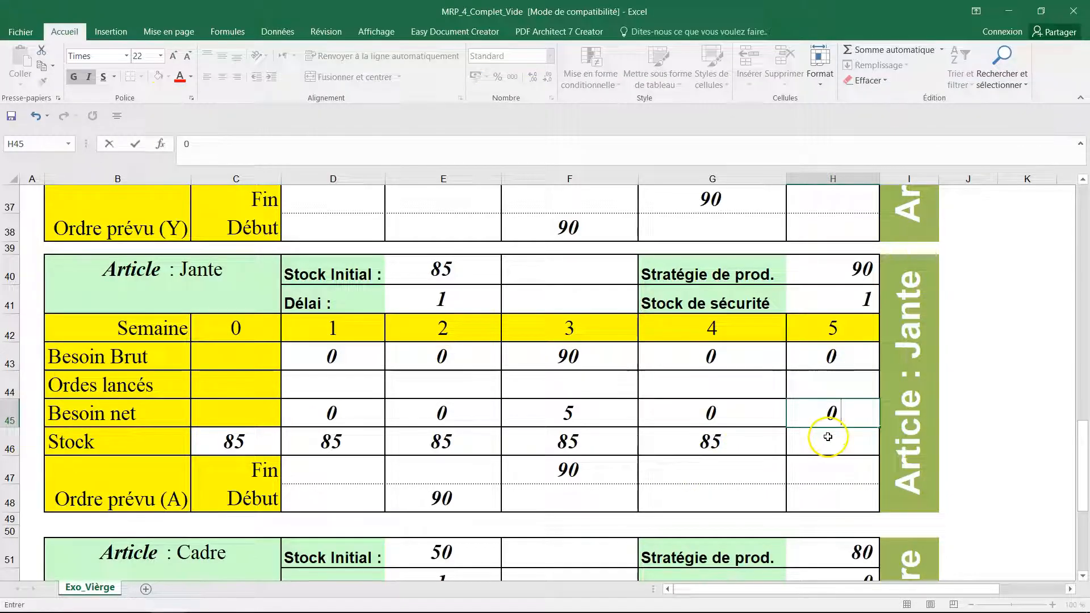
pyautogui.click(826, 435)
pyautogui.write('85')
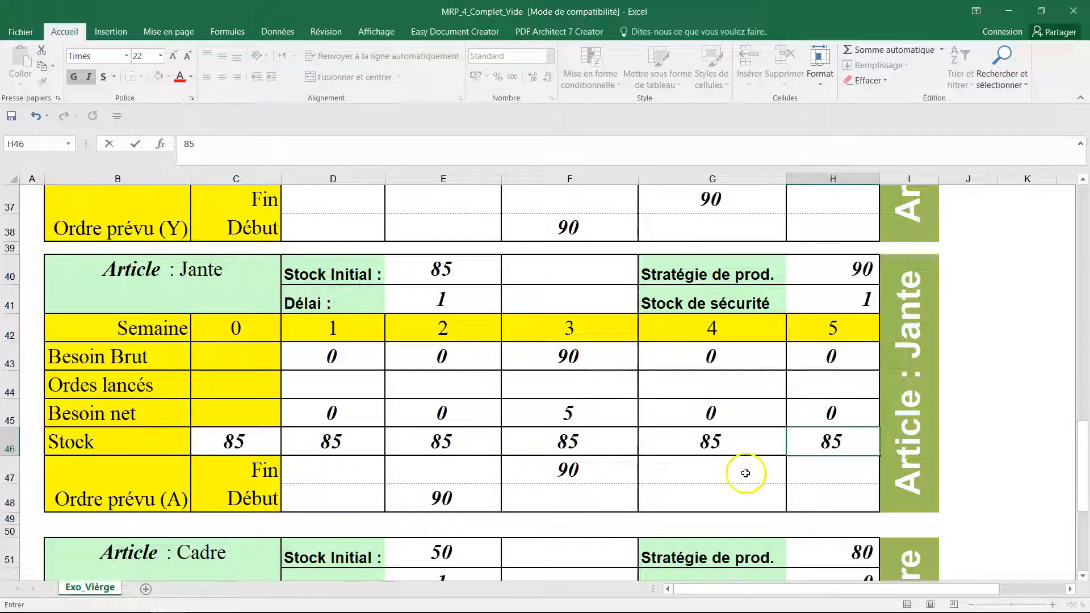
pyautogui.click(746, 473)
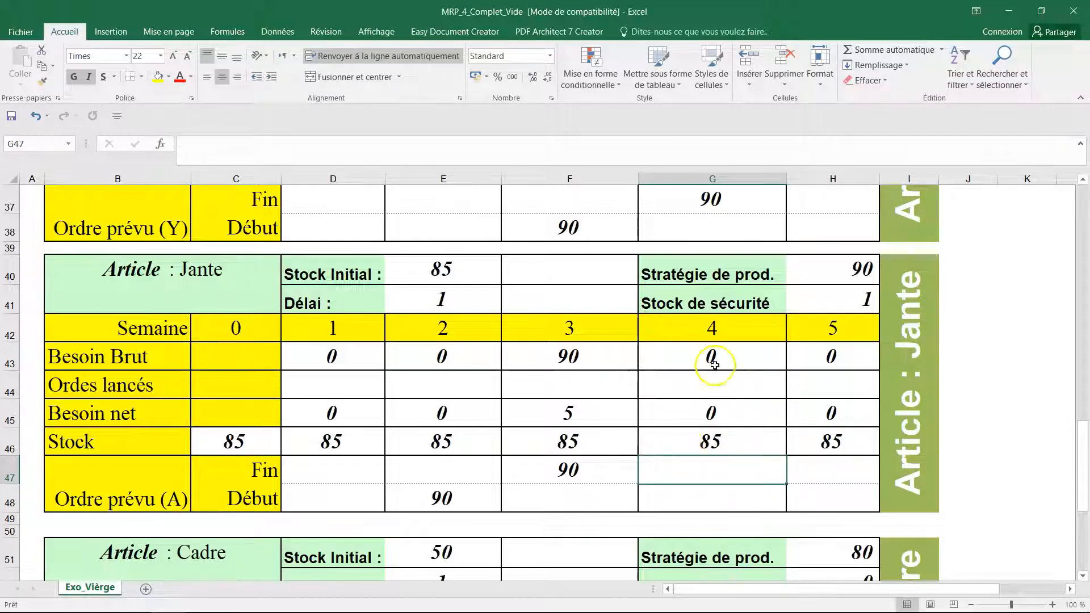
pyautogui.moveTo(829, 438); pyautogui.dragTo(685, 415)
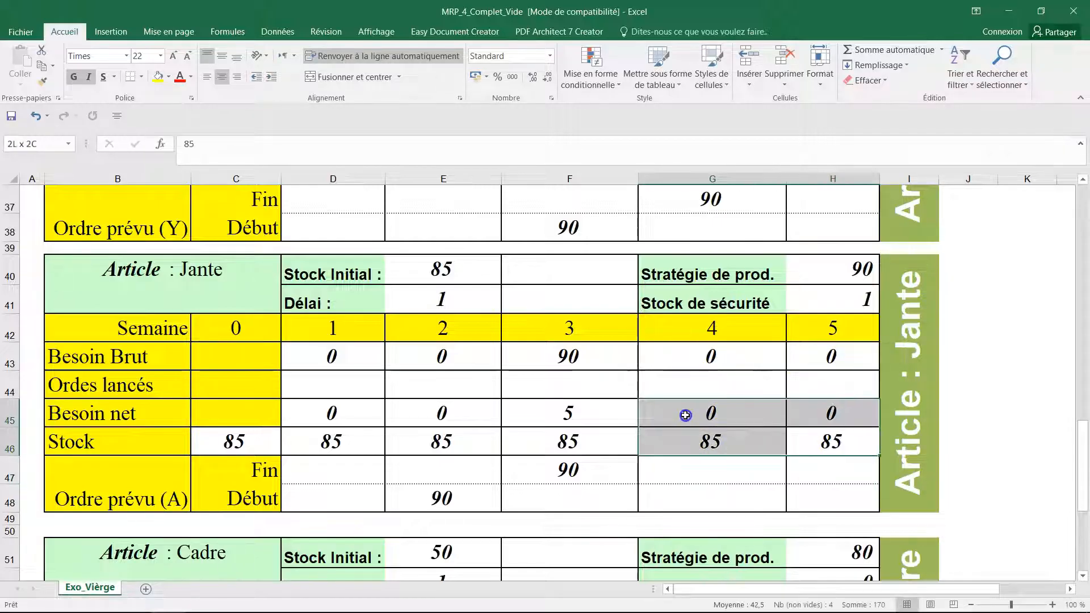
pyautogui.press('BackSpace')
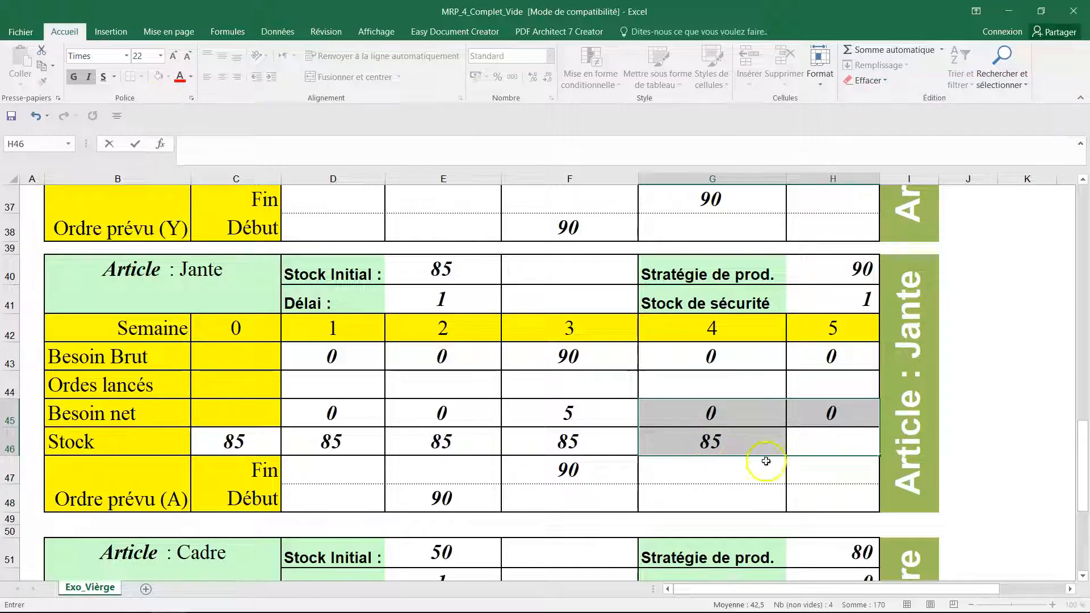
pyautogui.click(720, 443)
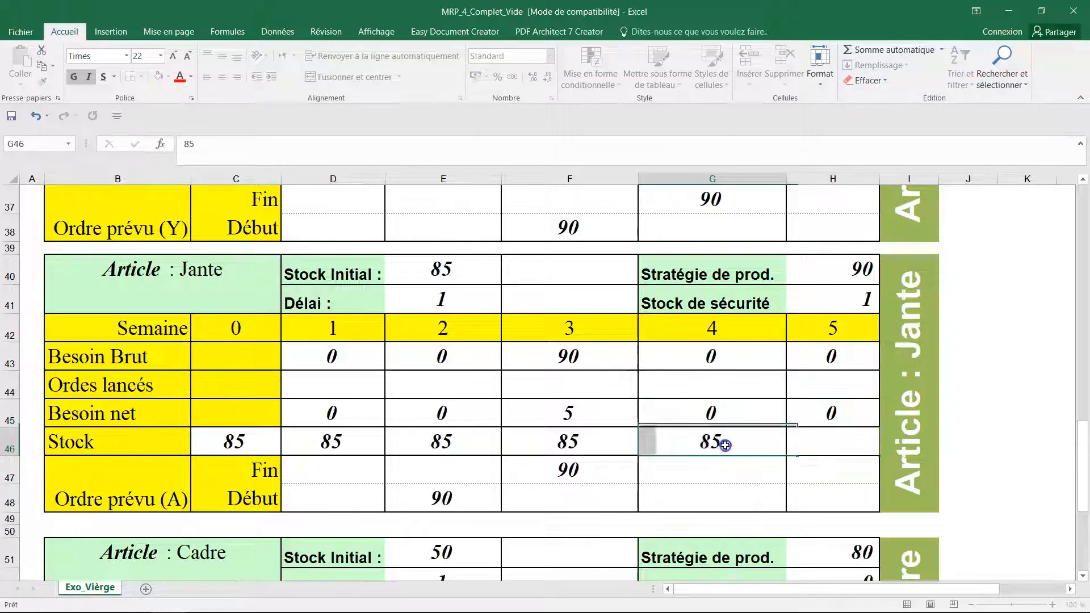
pyautogui.click(692, 478)
pyautogui.click(679, 443)
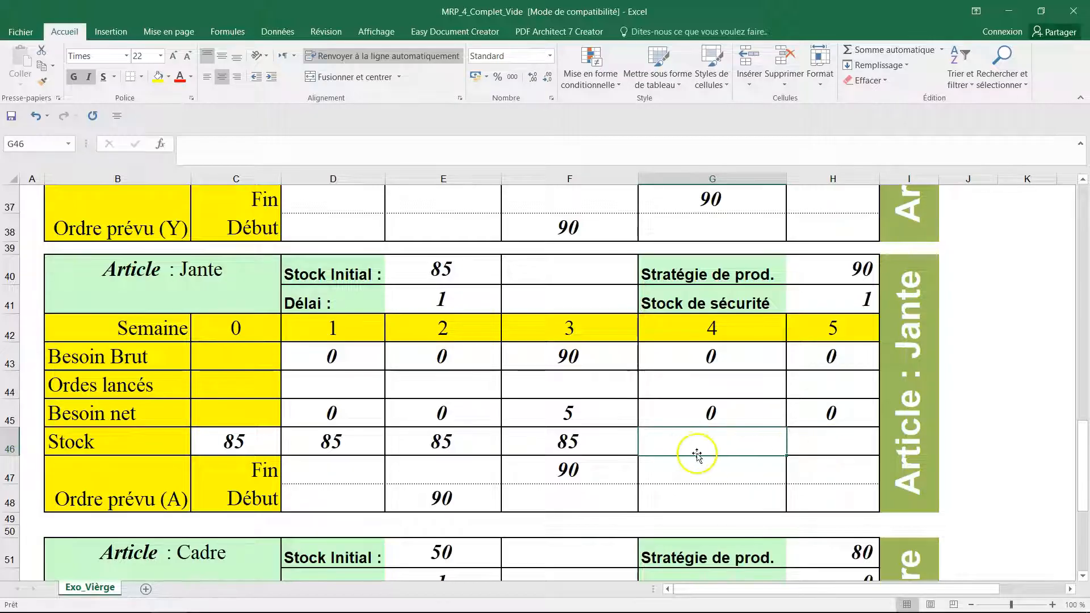
pyautogui.click(36, 117)
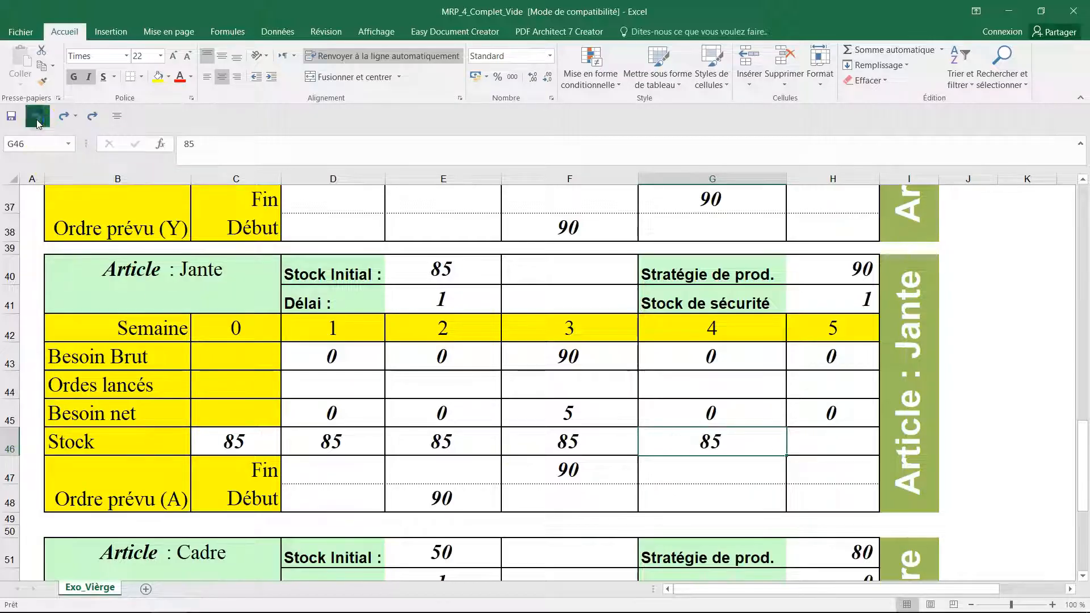
pyautogui.click(765, 461)
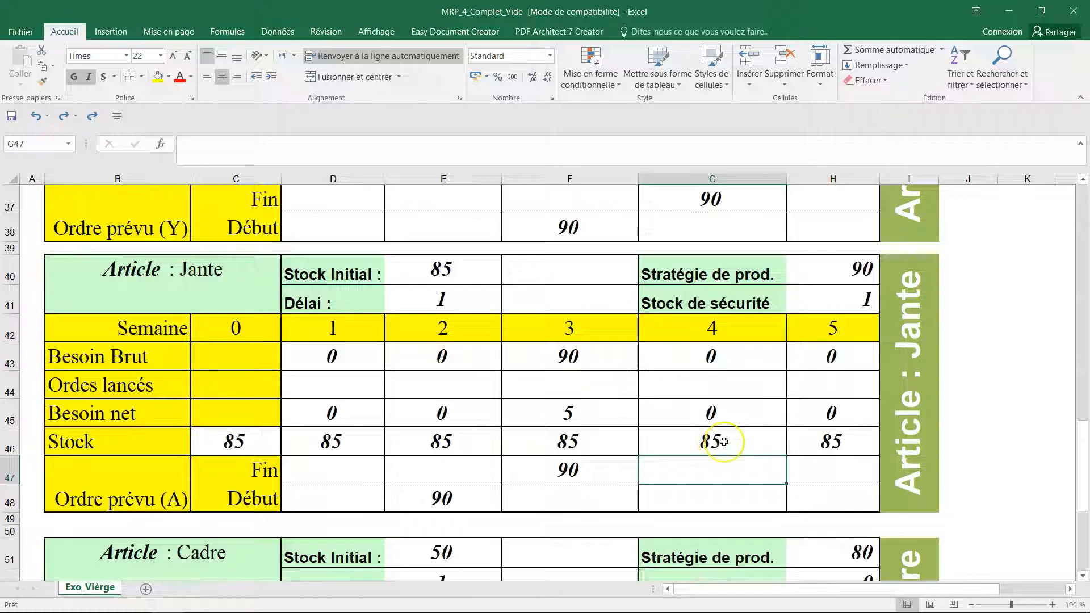
# - Review the Cadre's place in the product structure and the start weeks of the Vélo planned orders
pyautogui.scroll(-3, 723, 442)
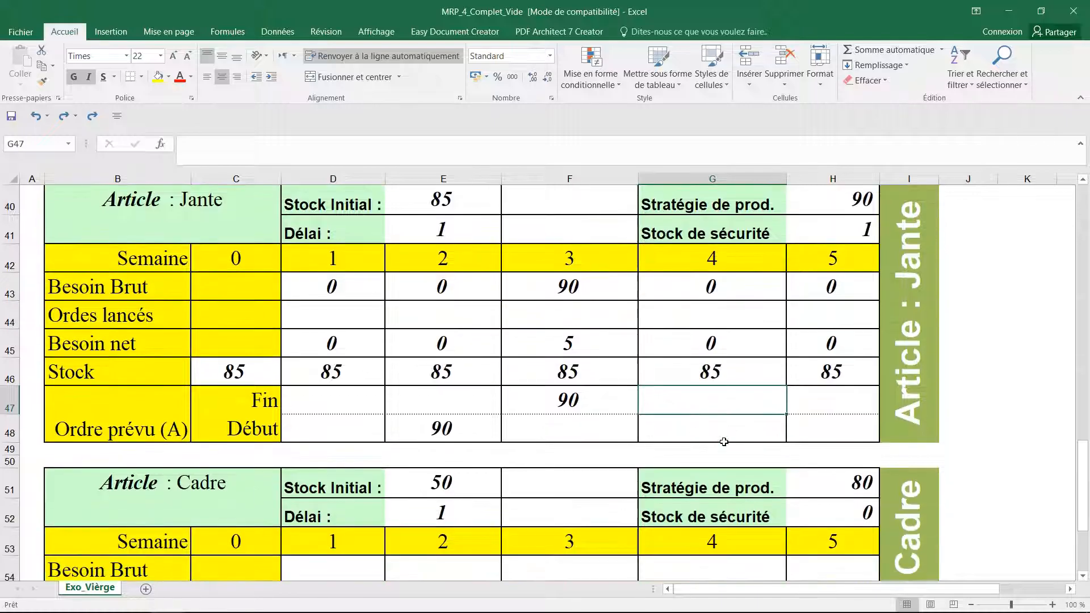
pyautogui.scroll(15, 591, 476)
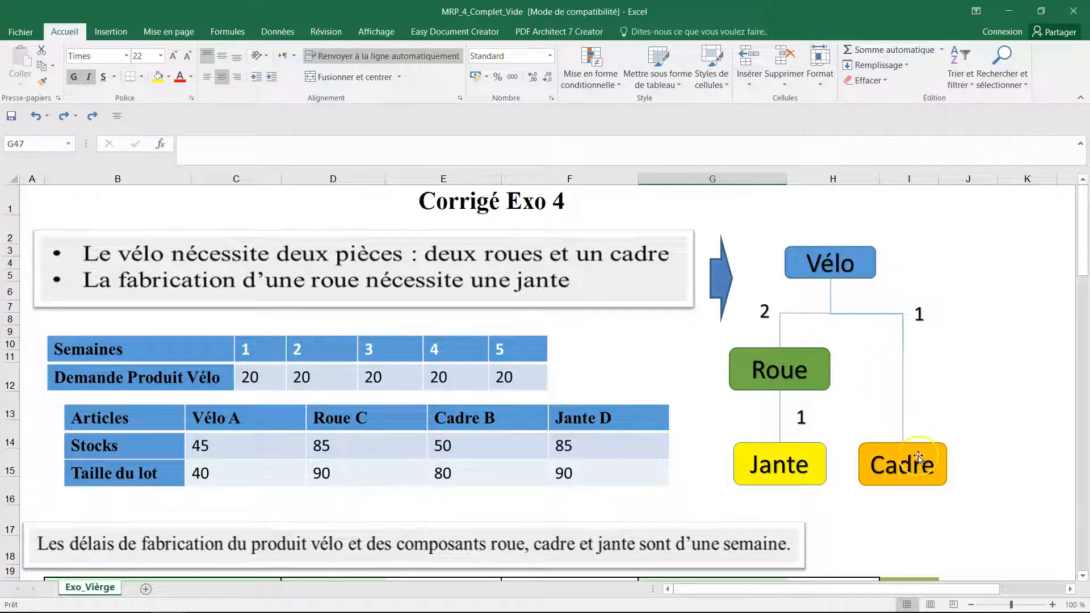
pyautogui.scroll(-4, 868, 397)
pyautogui.scroll(2, 794, 361)
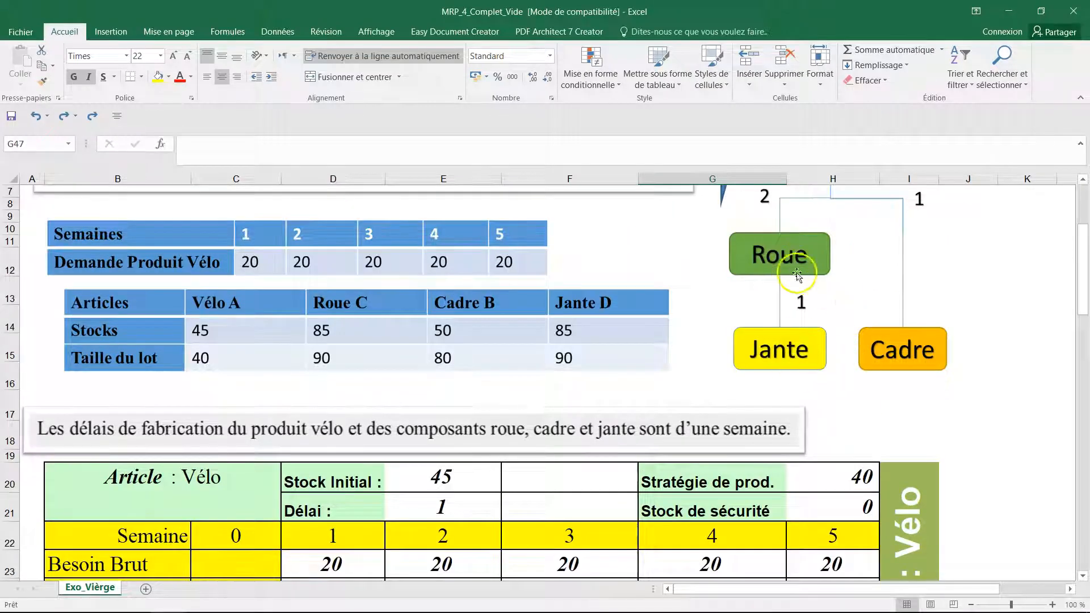
pyautogui.scroll(-5, 694, 340)
pyautogui.moveTo(324, 372); pyautogui.dragTo(849, 377)
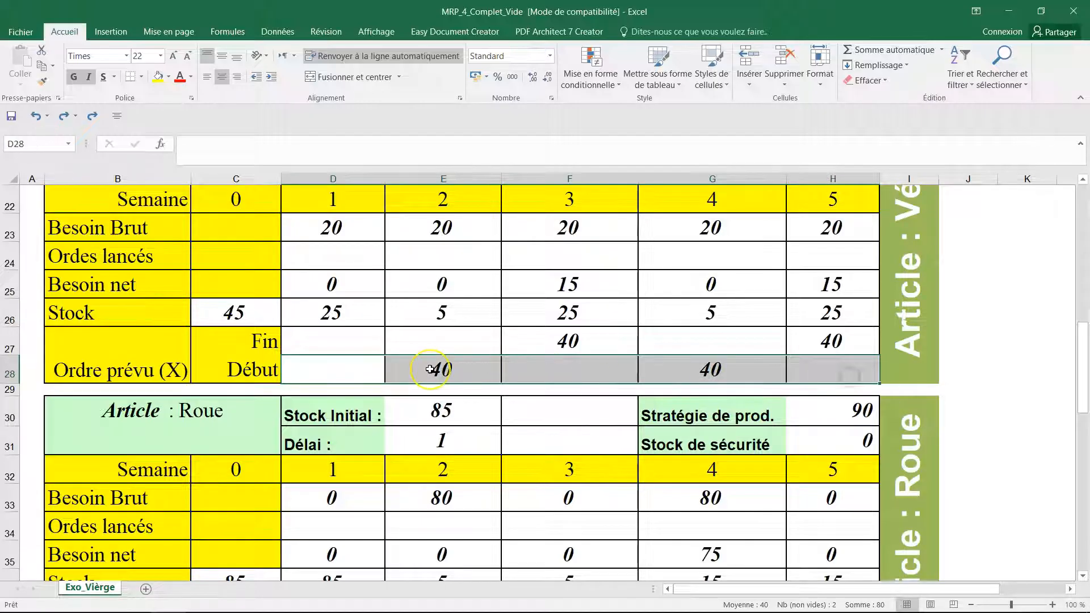
pyautogui.scroll(-8, 430, 369)
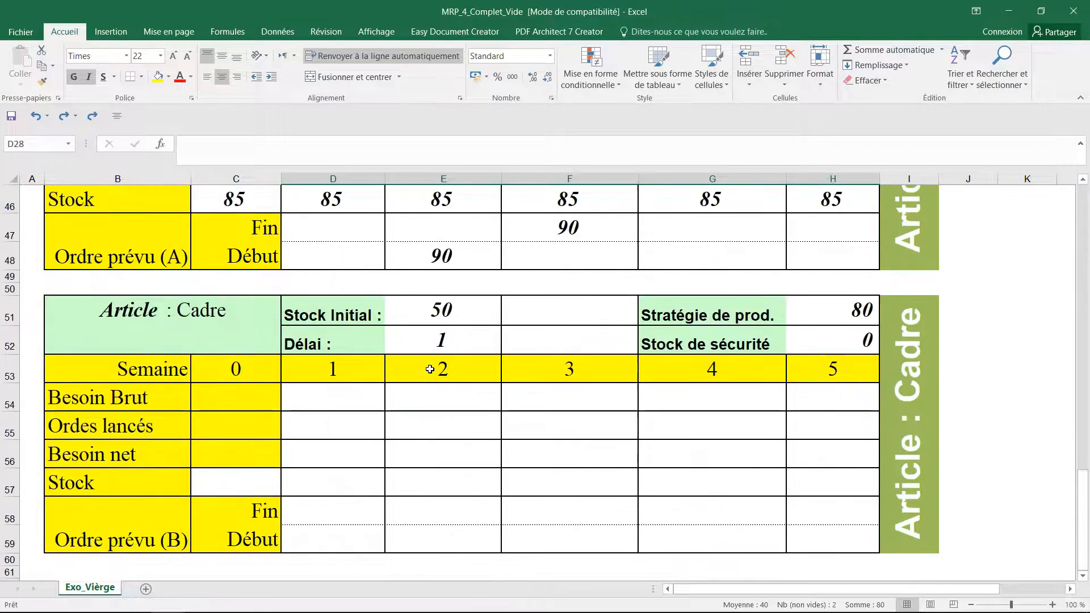
# - Calculate the Cadre gross requirements for weeks 1 to 5 from the Vélo planned order starts, using =D28*1 in D54 and filling across
pyautogui.click(325, 400)
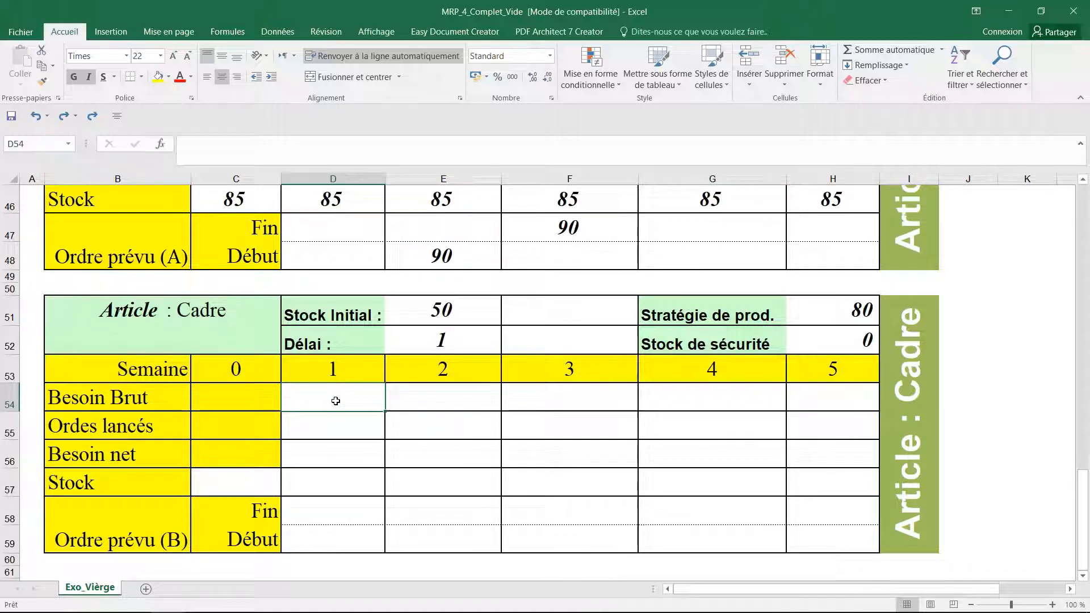
pyautogui.write('=')
pyautogui.scroll(8, 348, 420)
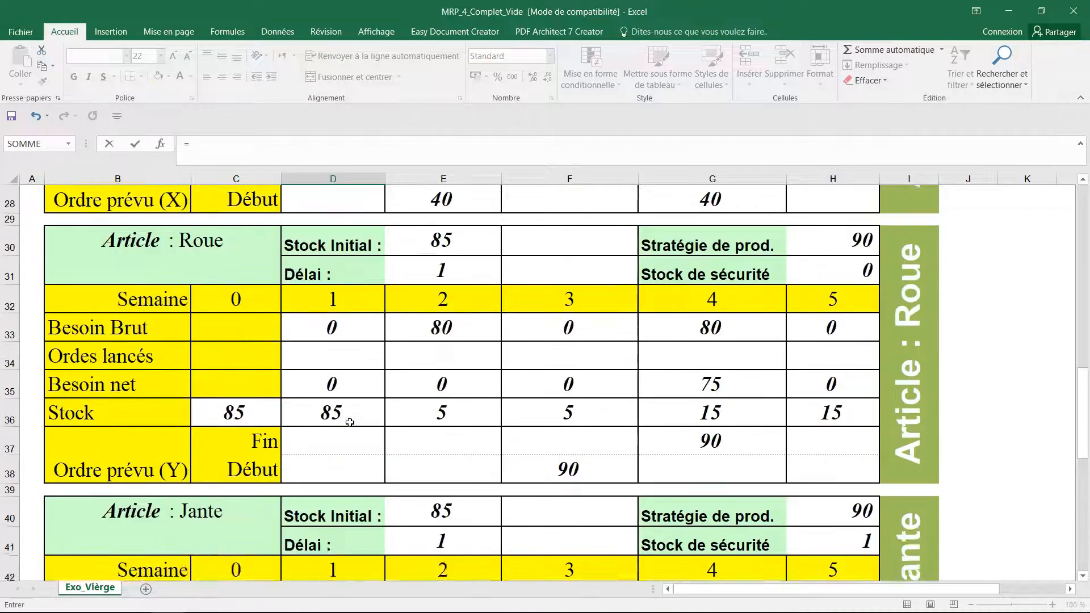
pyautogui.scroll(4, 349, 420)
pyautogui.scroll(-3, 335, 412)
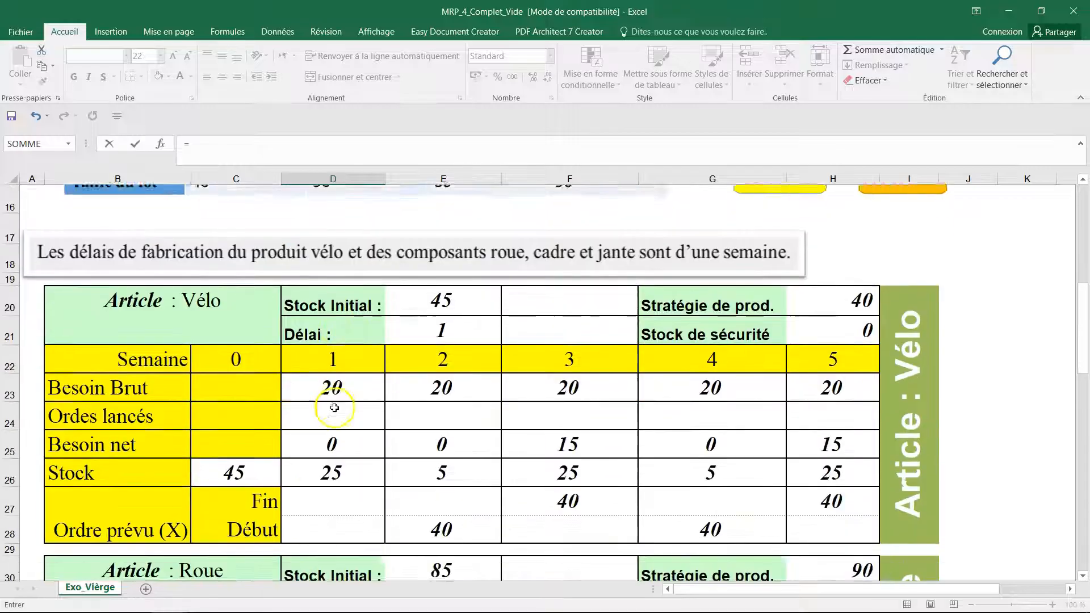
pyautogui.click(335, 442)
pyautogui.write('*')
pyautogui.press('Return')
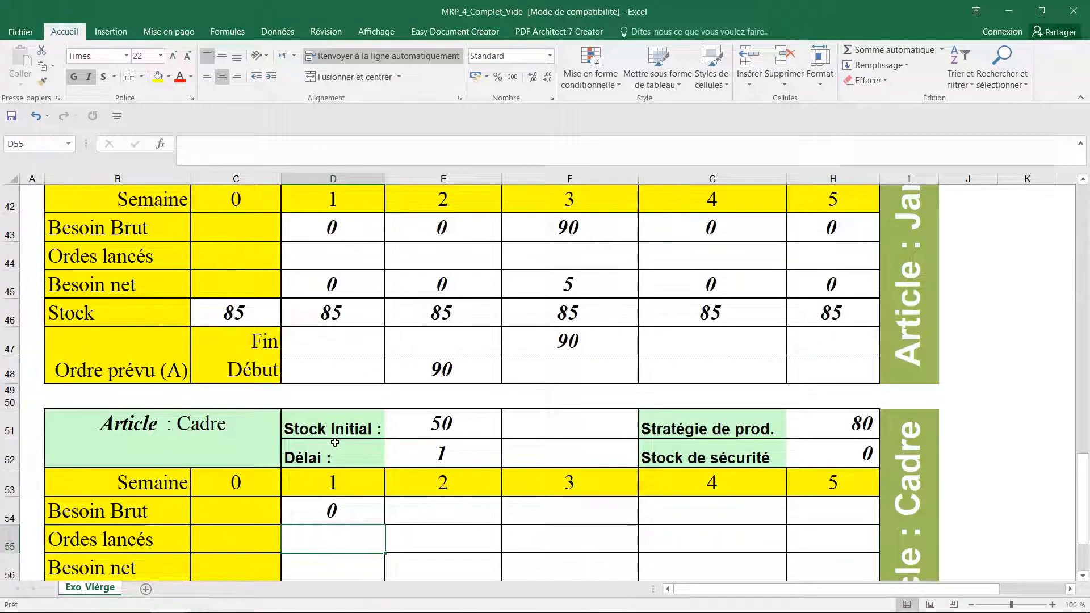
pyautogui.click(335, 514)
pyautogui.moveTo(385, 526); pyautogui.dragTo(872, 512)
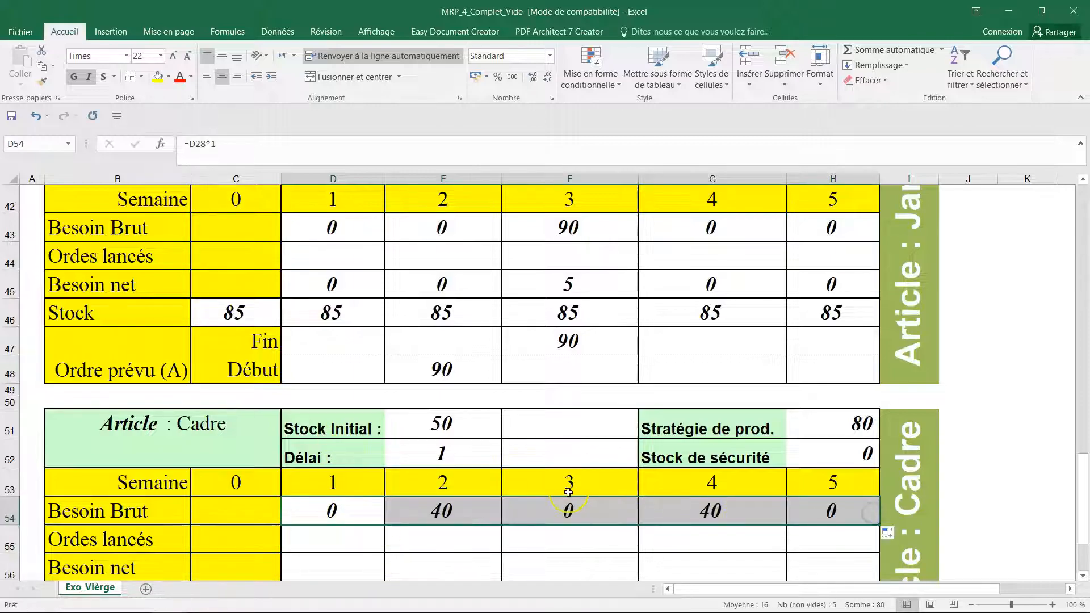
# - Enter a Cadre stock of 50 for week 0, and a net requirement of 0 and stock of 50 for week 1
pyautogui.scroll(-2, 568, 492)
pyautogui.click(255, 429)
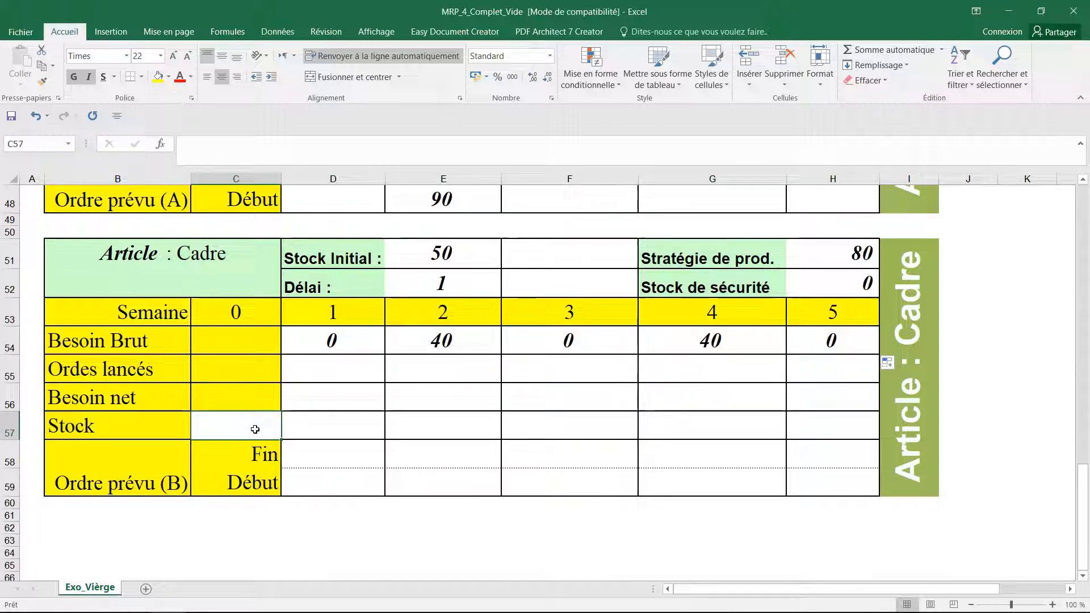
pyautogui.write('50')
pyautogui.click(335, 398)
pyautogui.write('0')
pyautogui.click(338, 422)
pyautogui.write('5')
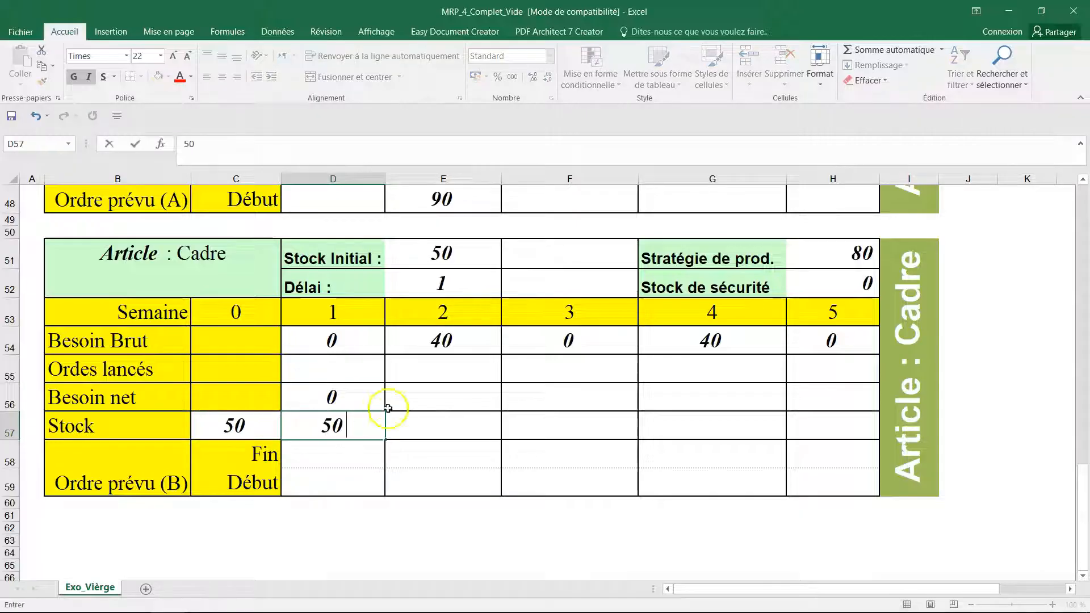
# - Fill in weeks 2 and 3 of the Cadre table with a net requirement of 0 and a stock of 10 each
pyautogui.click(420, 396)
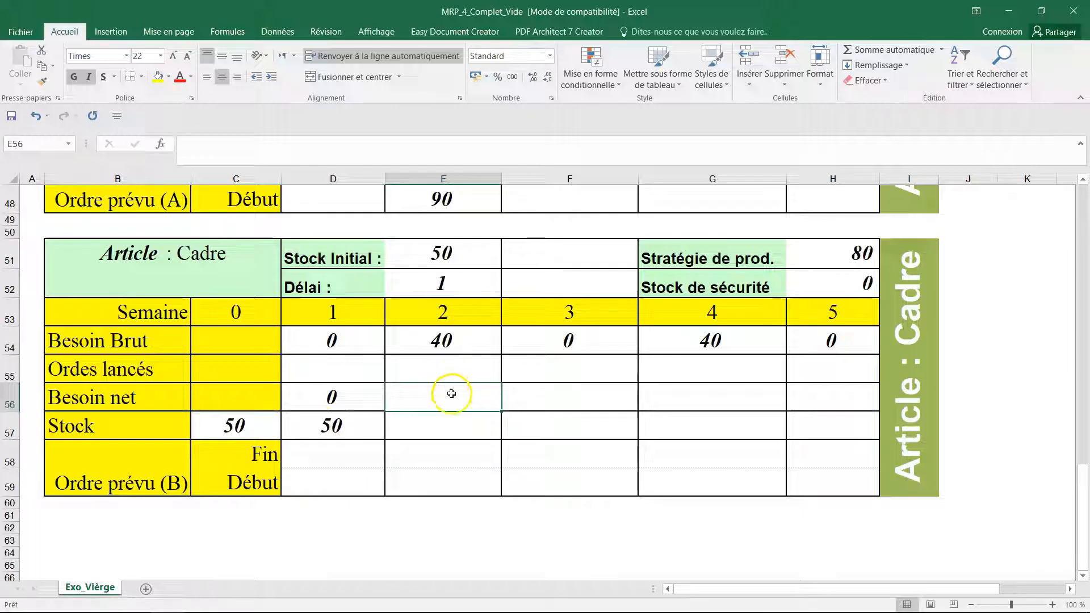
pyautogui.write('0')
pyautogui.click(442, 426)
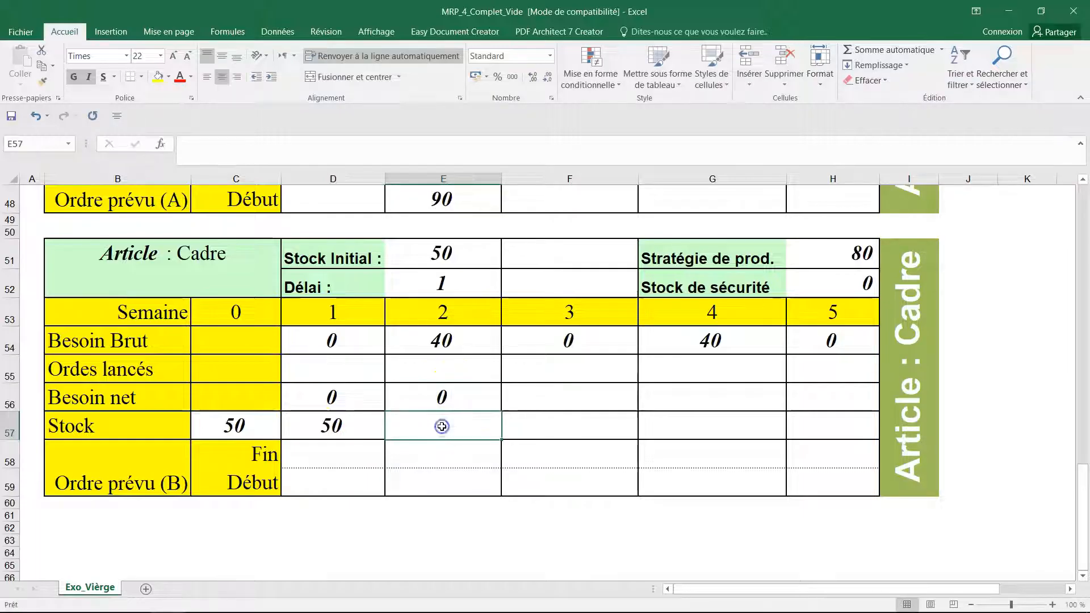
pyautogui.write('10')
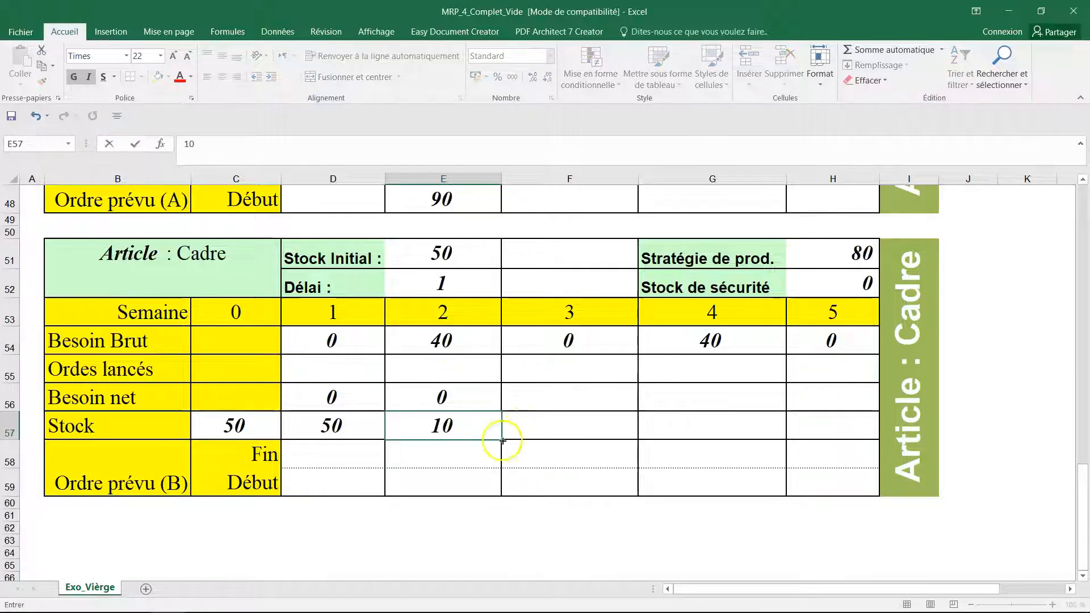
pyautogui.click(561, 394)
pyautogui.write('0')
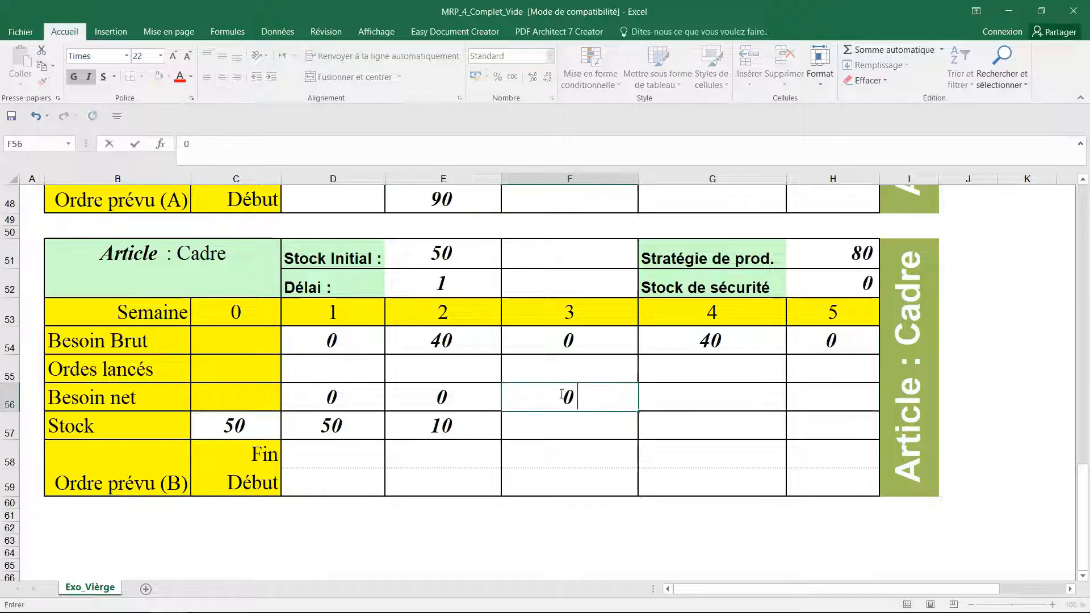
pyautogui.click(563, 423)
pyautogui.write('10')
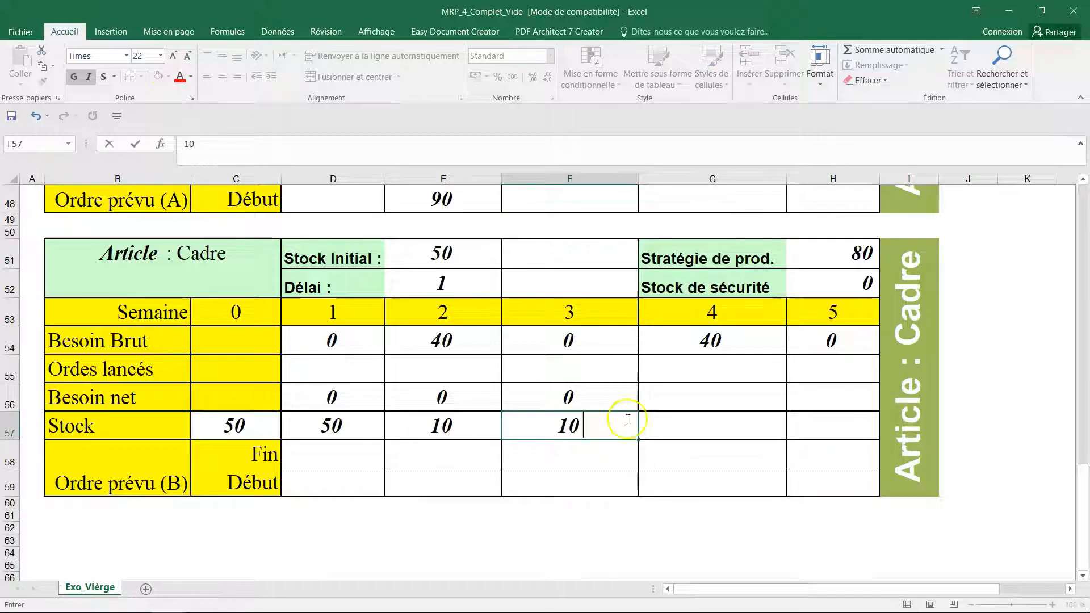
# - Enter 30 as the Cadre week 4 net requirement and plan an order of 80 ending in week 4 and starting in week 3
pyautogui.click(698, 397)
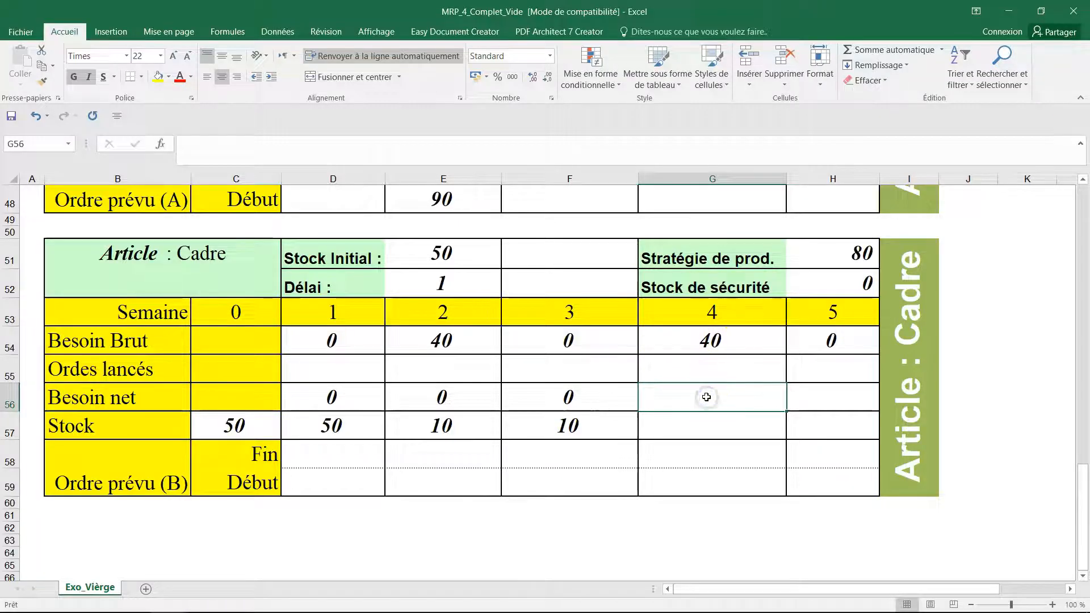
pyautogui.write('30')
pyautogui.click(693, 419)
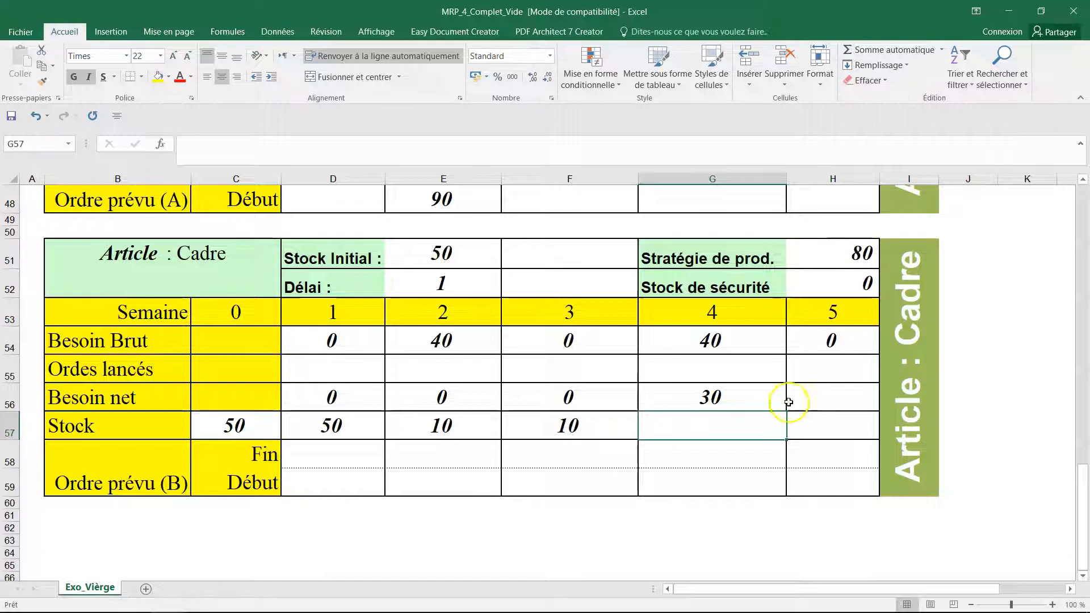
pyautogui.click(727, 452)
pyautogui.write('80')
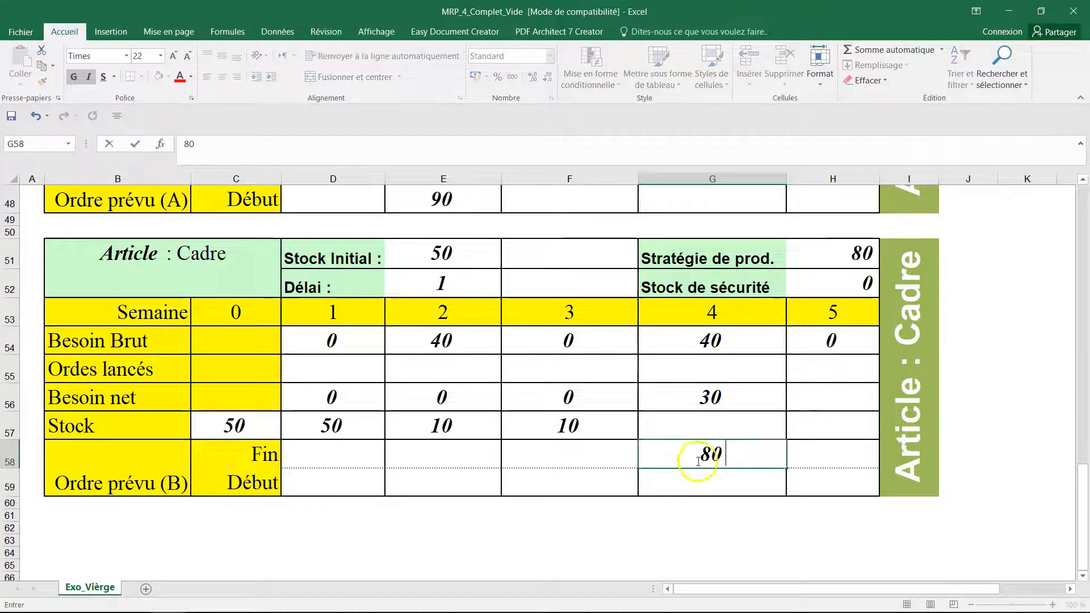
pyautogui.click(584, 479)
pyautogui.write('80')
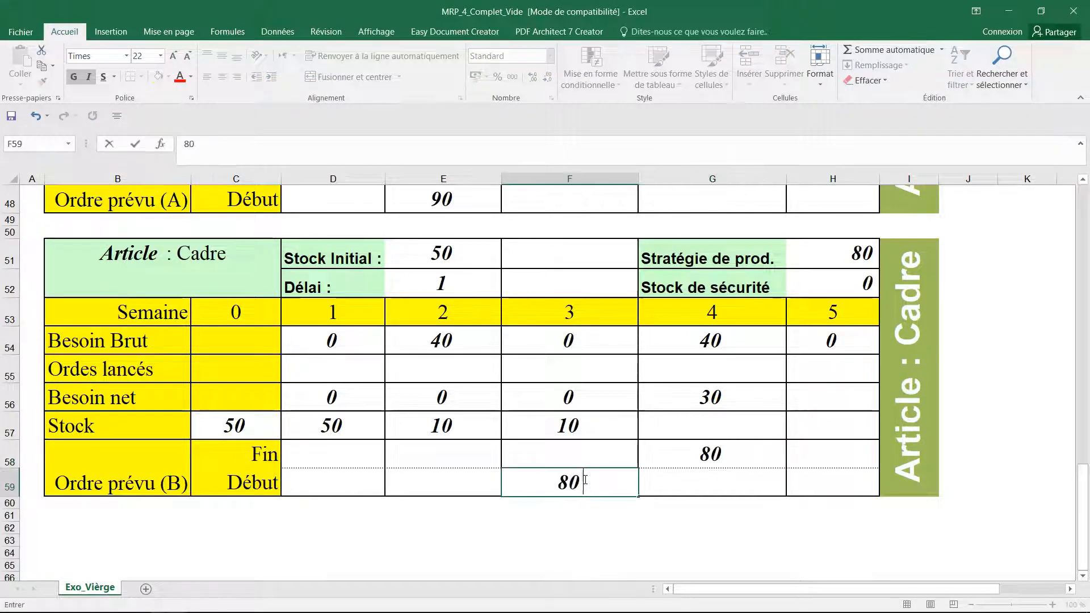
# - Calculate the Cadre week 4 stock as planned order plus previous stock minus gross requirement, using =G58+F57-G54
pyautogui.click(706, 414)
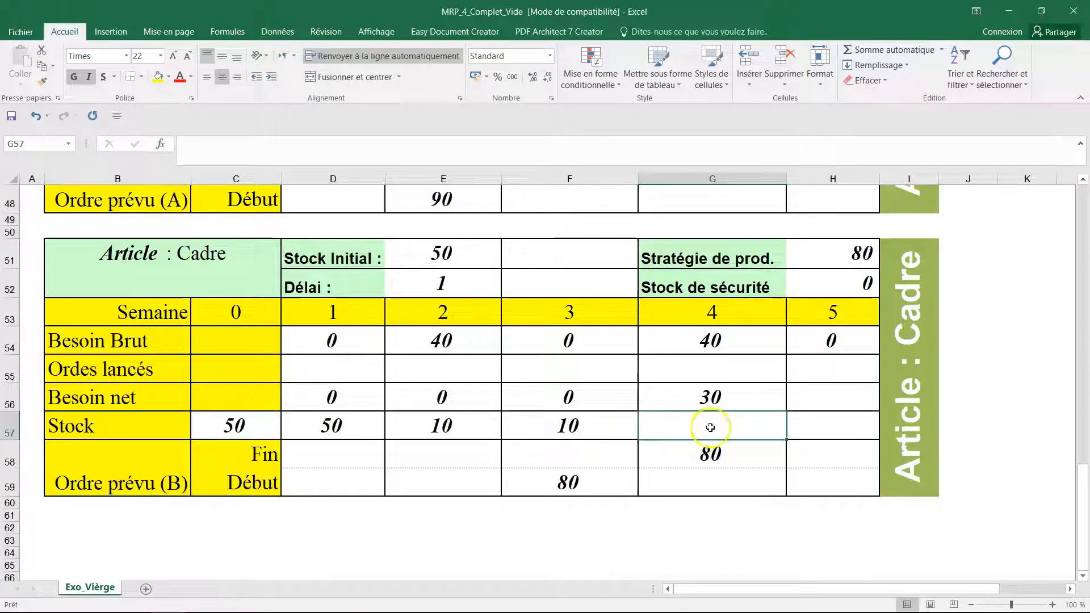
pyautogui.write('=')
pyautogui.click(710, 449)
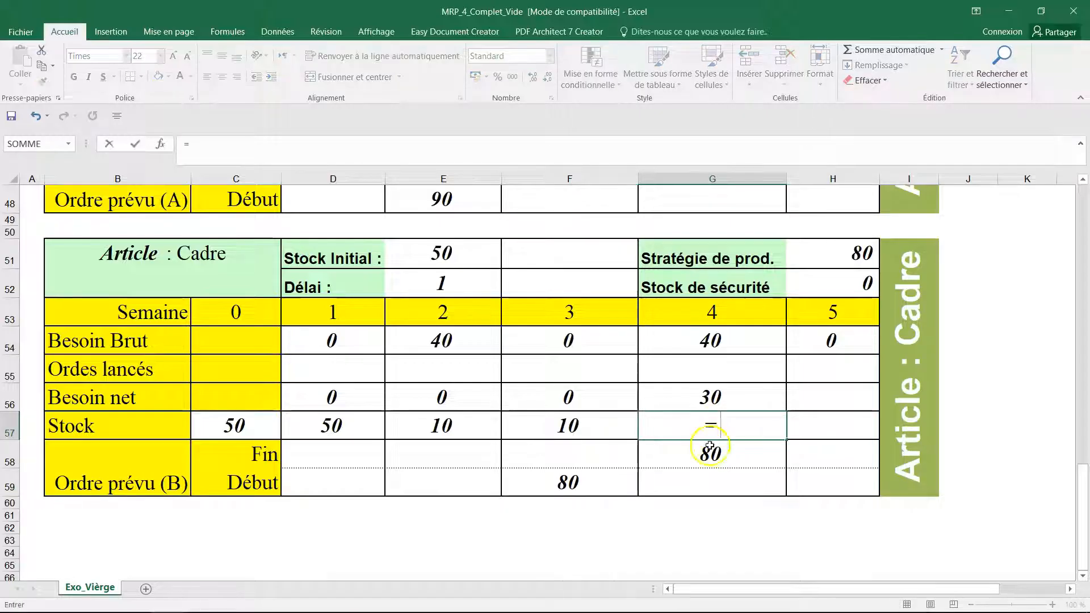
pyautogui.write('+')
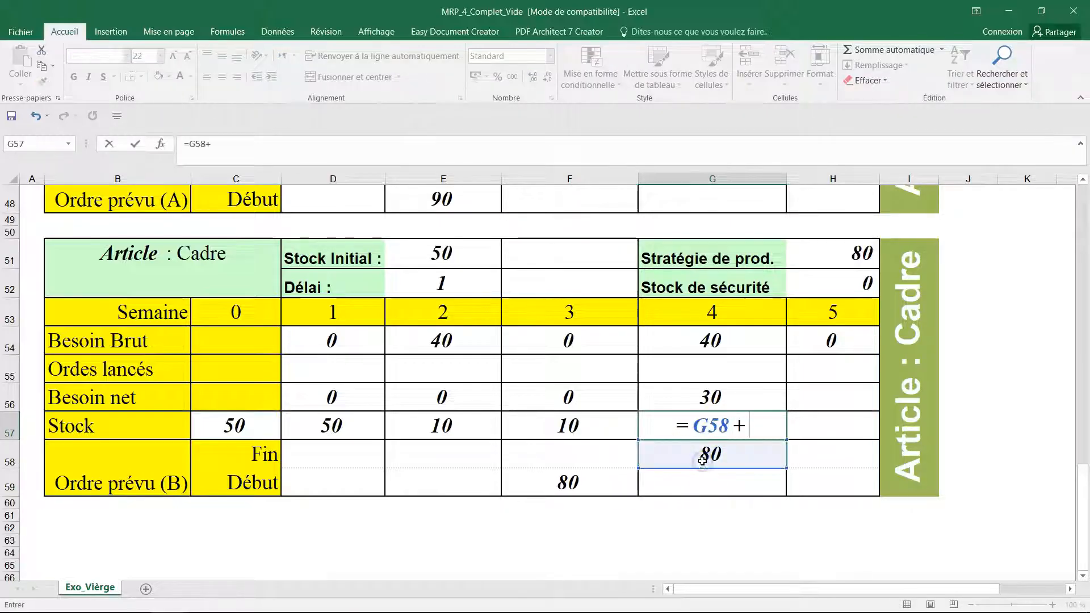
pyautogui.click(577, 427)
pyautogui.write('-')
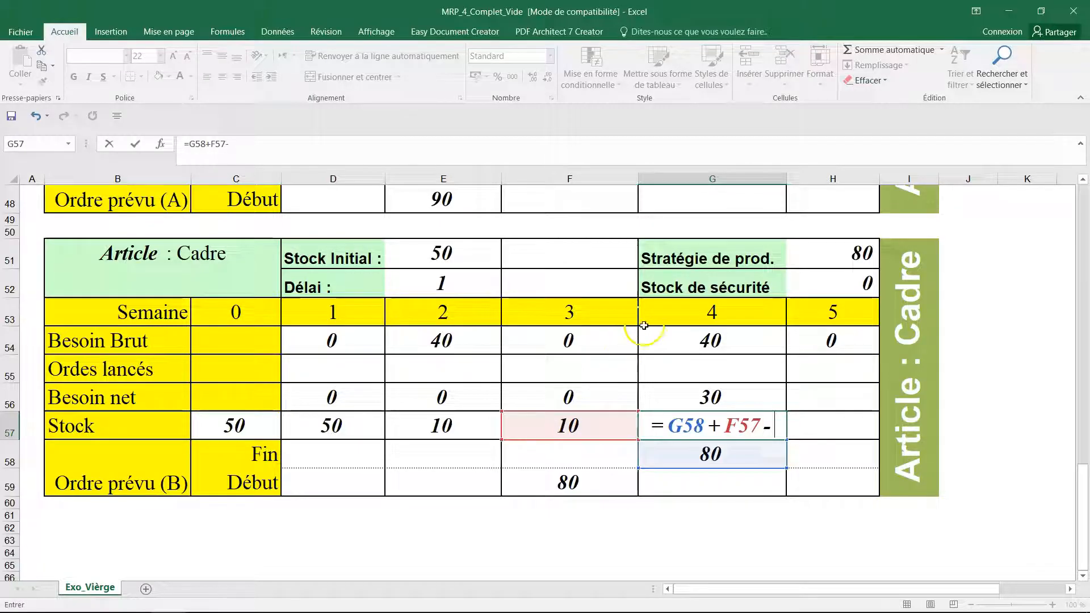
pyautogui.click(701, 341)
pyautogui.press('Return')
pyautogui.click(725, 426)
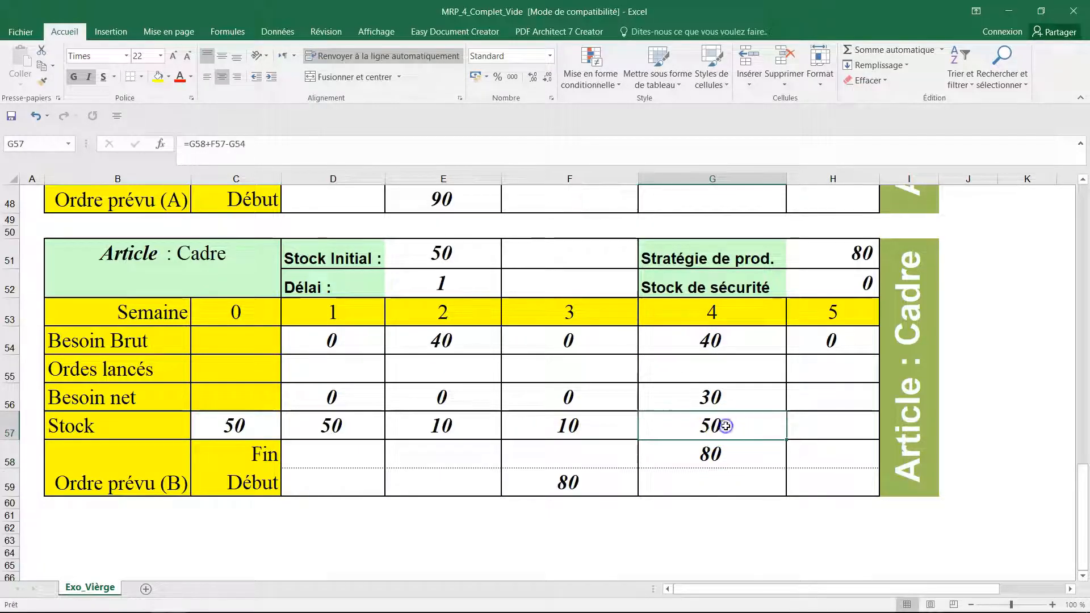
# - Fill in week 5 of the Cadre table with a net requirement of 0 and a stock of 50
pyautogui.click(811, 396)
pyautogui.click(718, 425)
pyautogui.click(825, 395)
pyautogui.write('0')
pyautogui.click(820, 428)
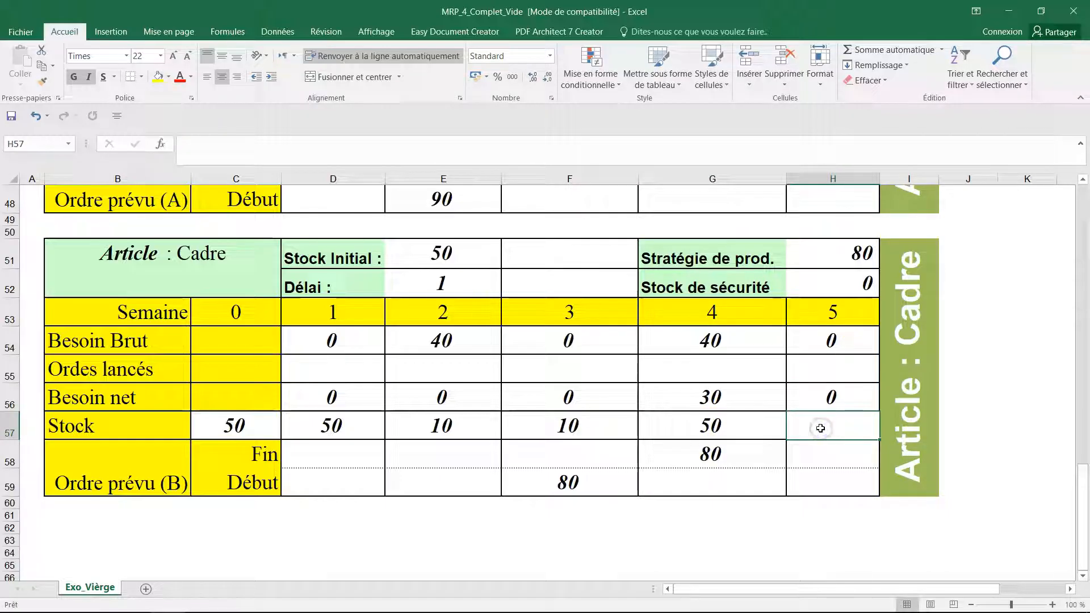
pyautogui.write('50')
pyautogui.click(761, 449)
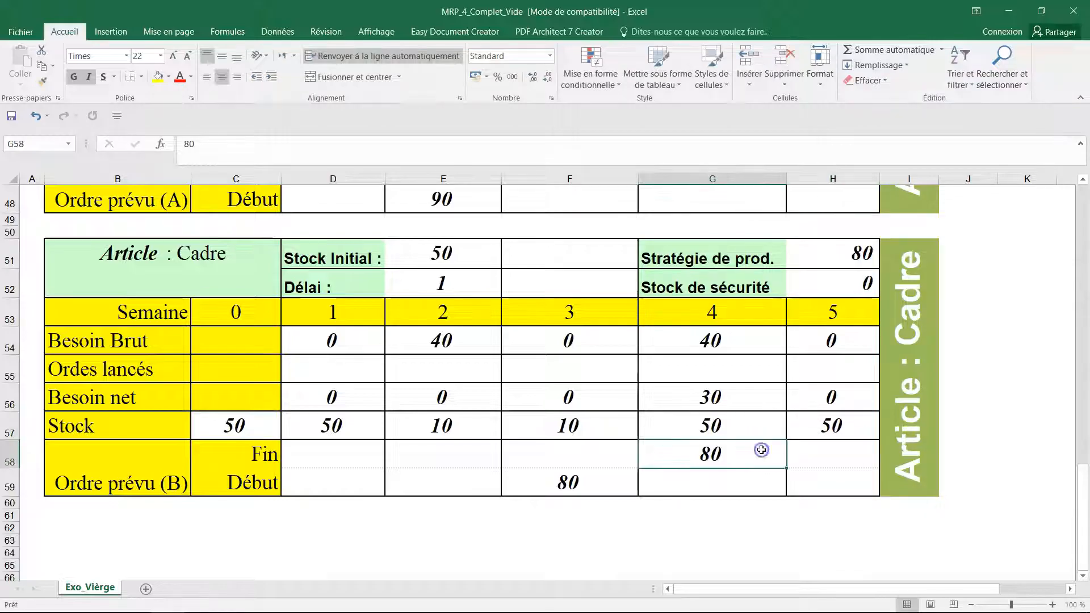
pyautogui.scroll(3, 751, 448)
pyautogui.scroll(-3, 751, 448)
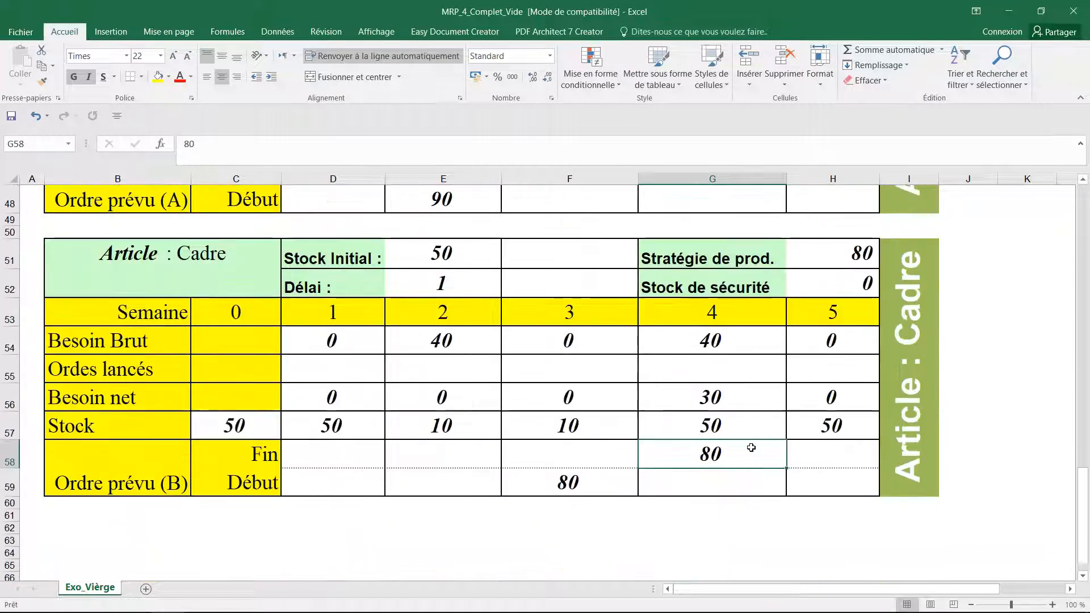
pyautogui.scroll(7, 751, 447)
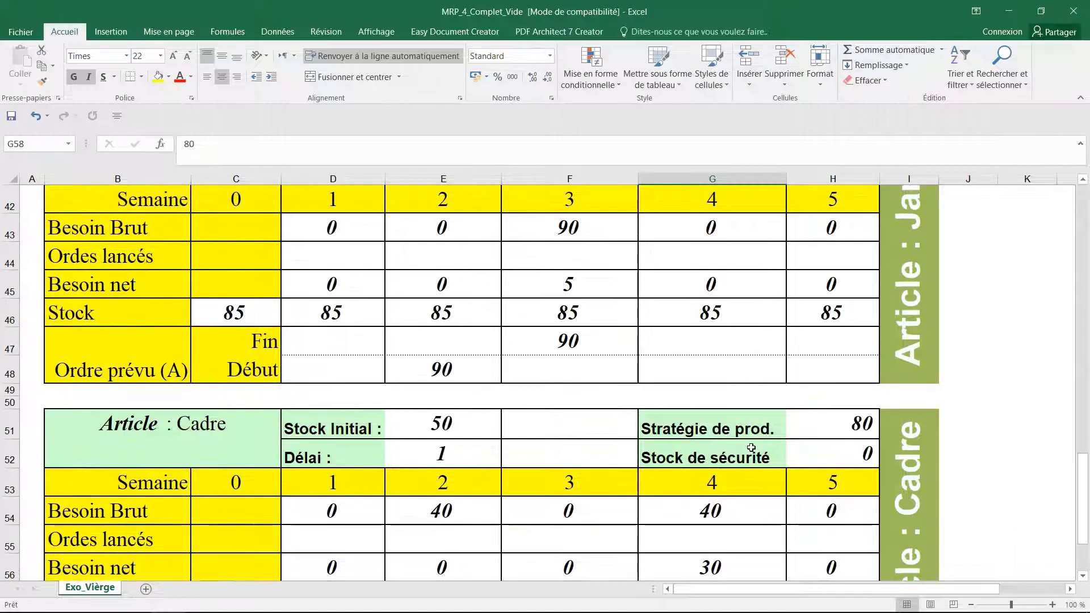
# - Review the Vélo, Roue, Jante and Cadre planning tables against the exercise's demand, stocks, lot sizes, lead times and product structure
pyautogui.scroll(7, 751, 448)
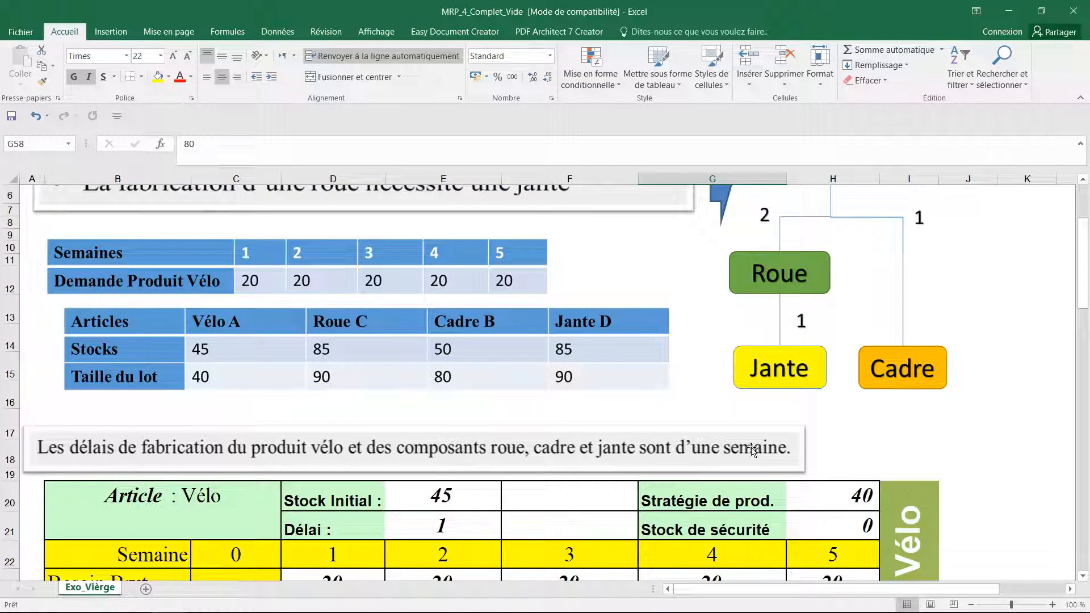
pyautogui.scroll(1, 751, 448)
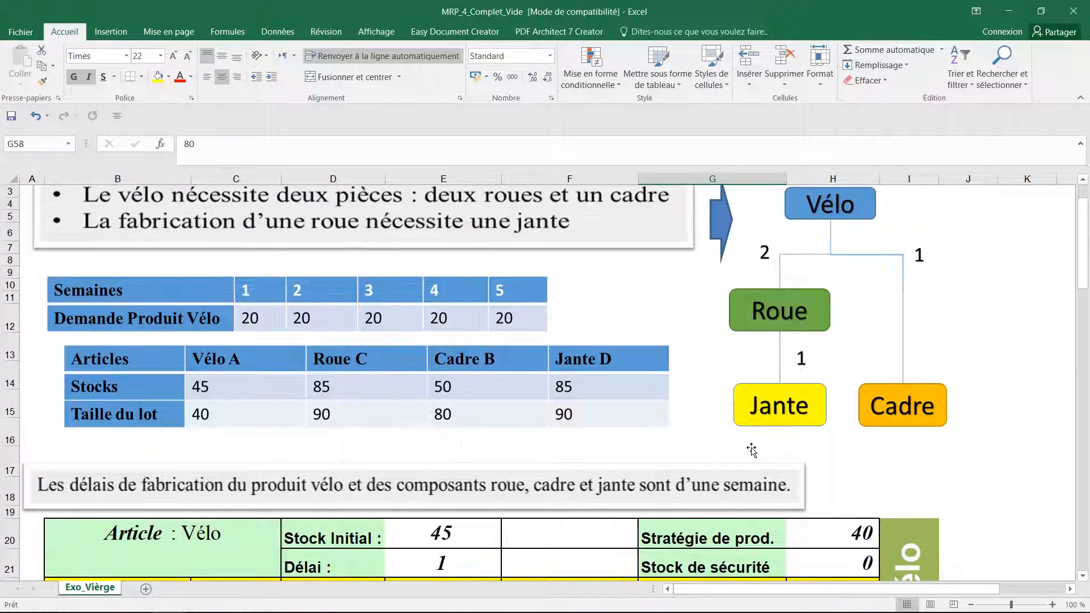
pyautogui.scroll(-7, 750, 448)
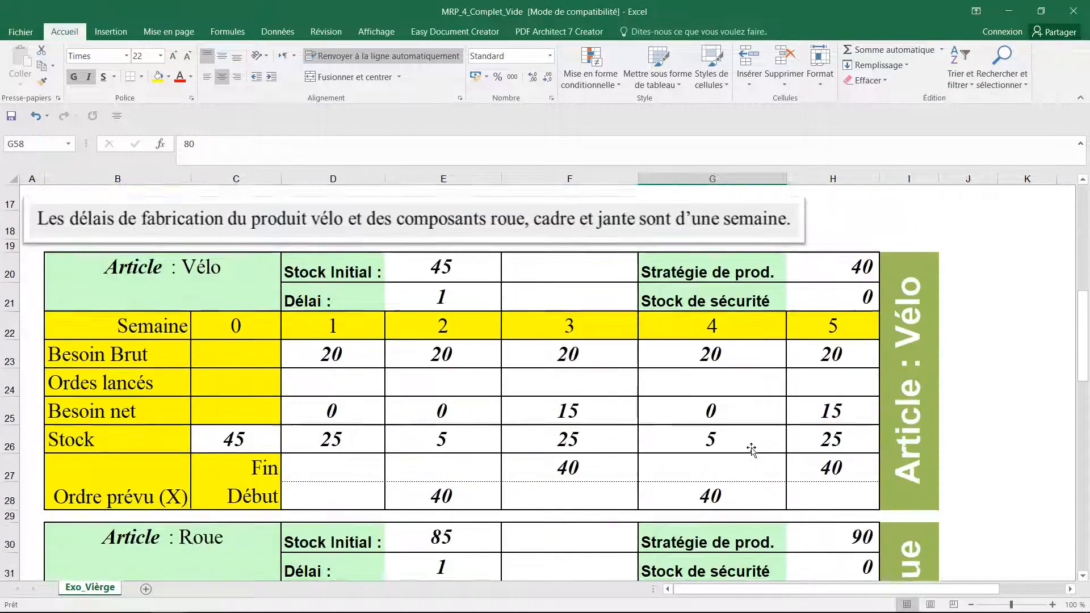
pyautogui.scroll(-5, 751, 448)
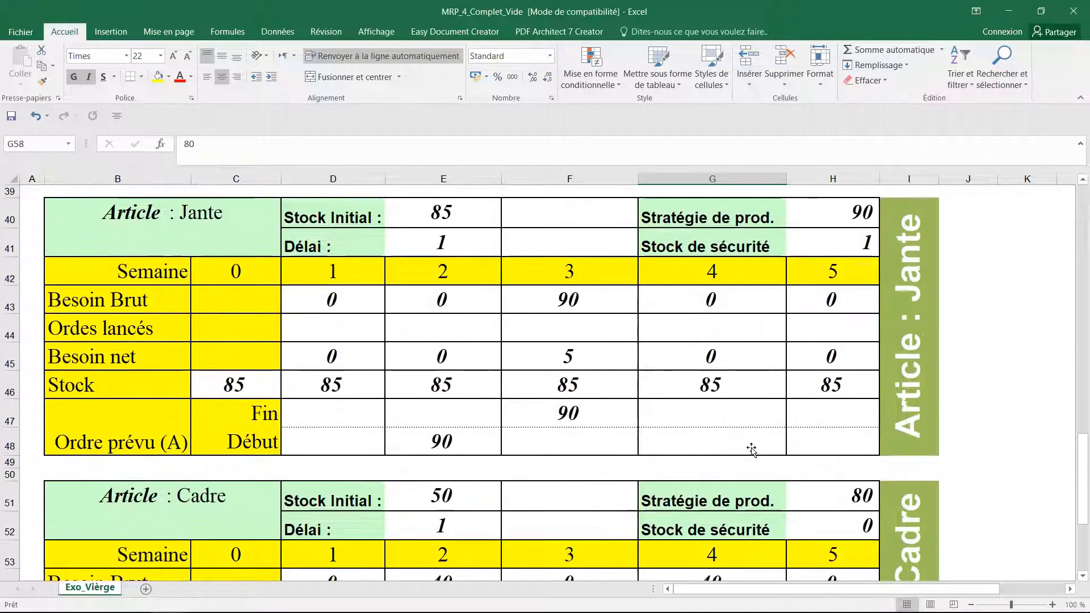
pyautogui.scroll(-2, 751, 448)
pyautogui.scroll(5, 751, 448)
pyautogui.scroll(5, 752, 450)
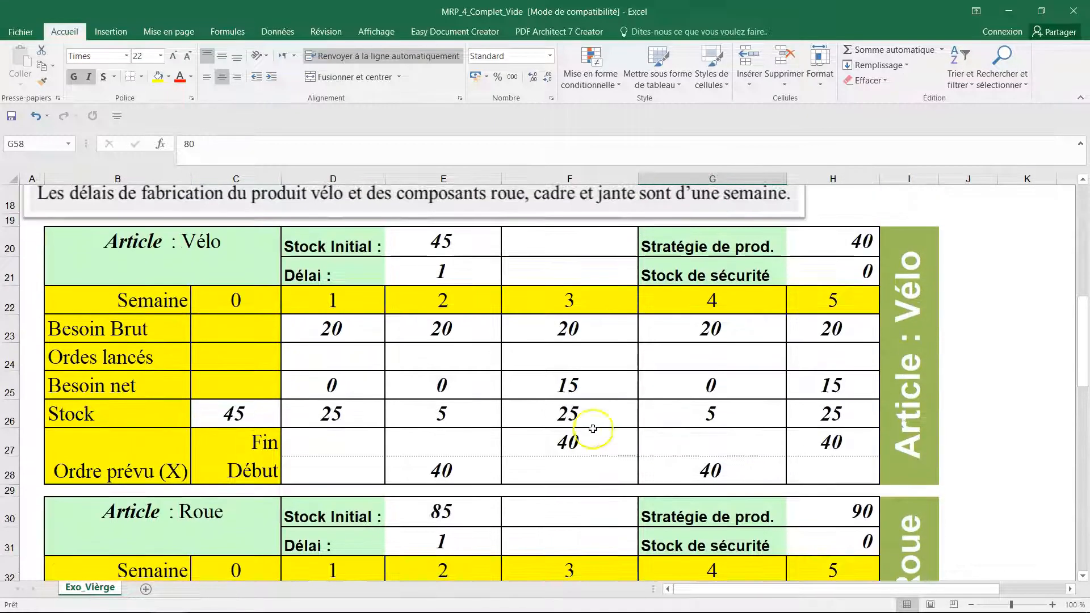
pyautogui.scroll(2, 521, 419)
pyautogui.scroll(-2, 520, 419)
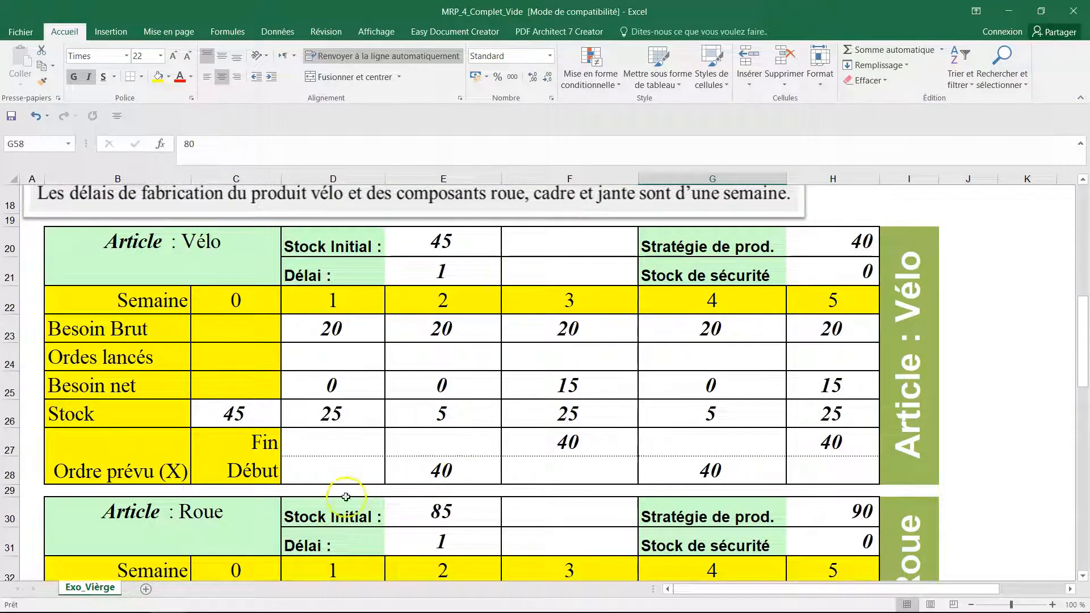
pyautogui.scroll(3, 446, 442)
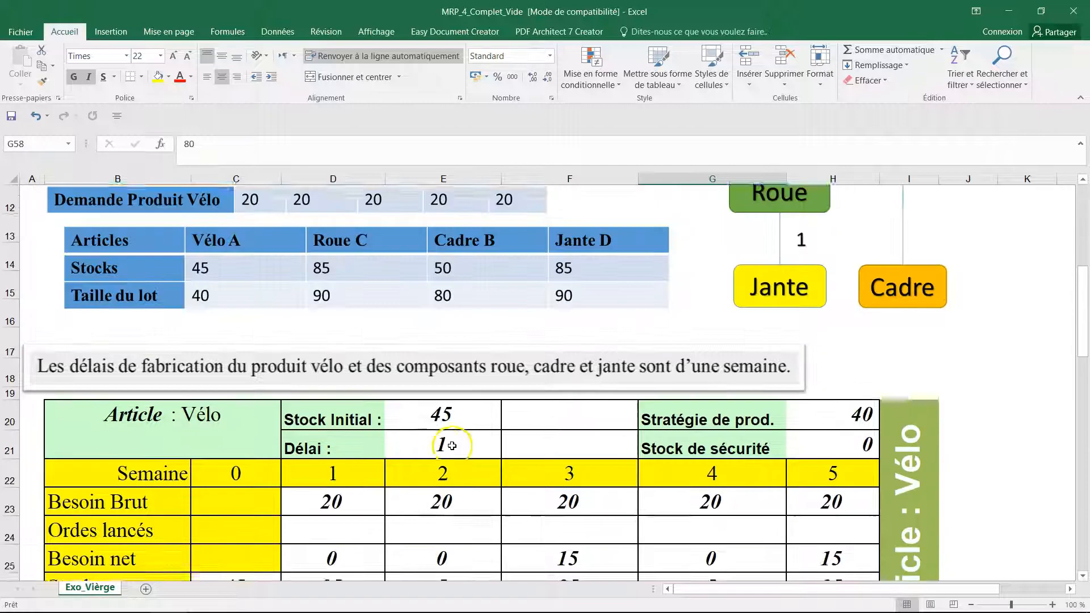
pyautogui.scroll(2, 864, 312)
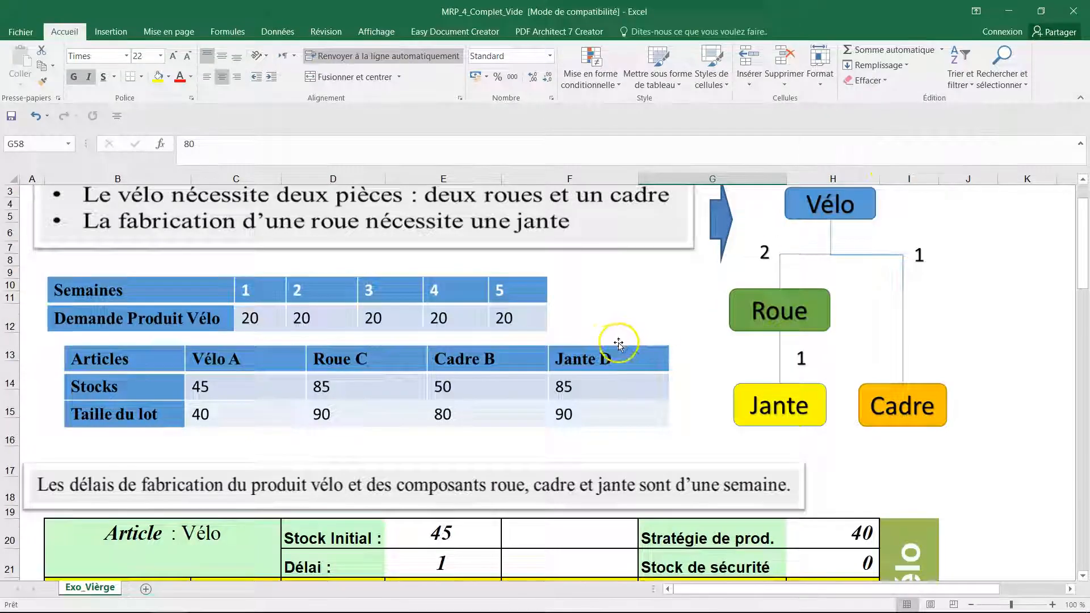
pyautogui.scroll(-5, 619, 347)
pyautogui.scroll(-6, 619, 352)
pyautogui.scroll(2, 616, 354)
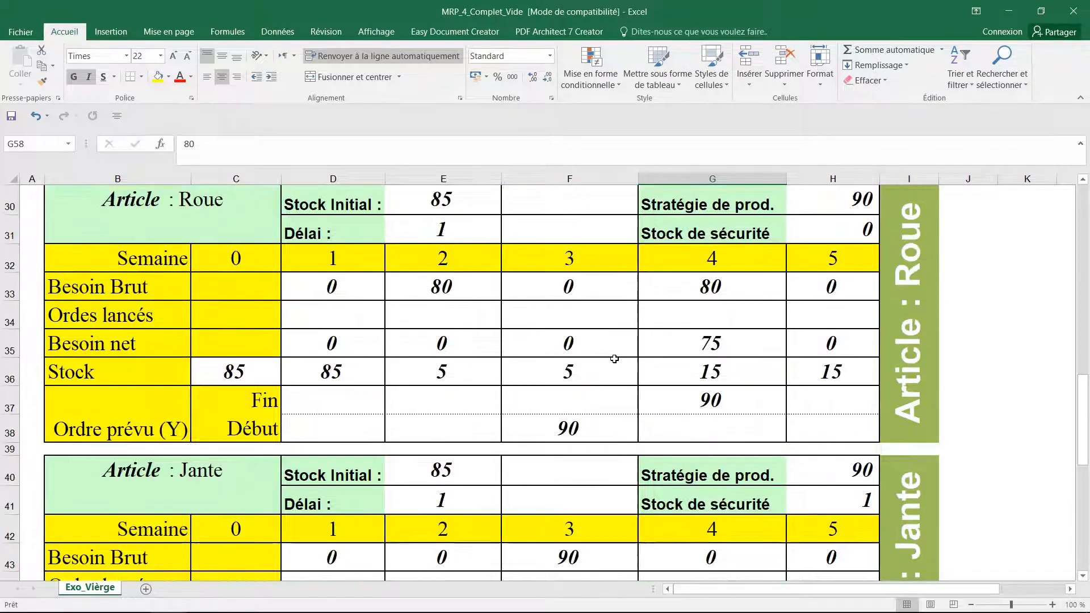